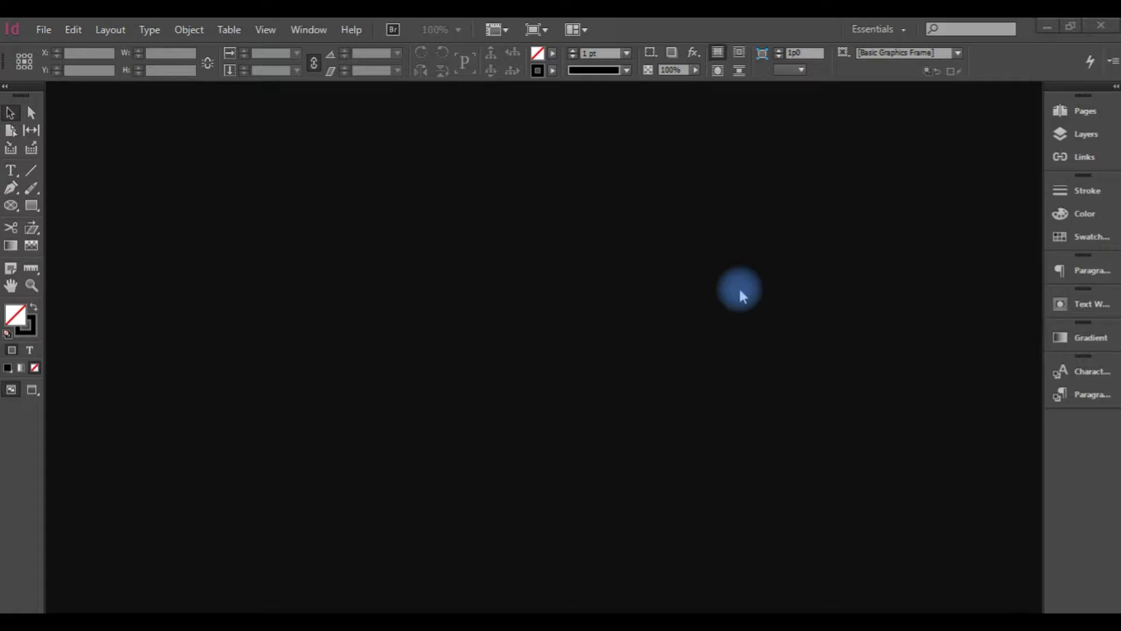
Create a new print document set to 20 pages, Letter size, with facing pages.
click(43, 30)
mouse_move(117, 48)
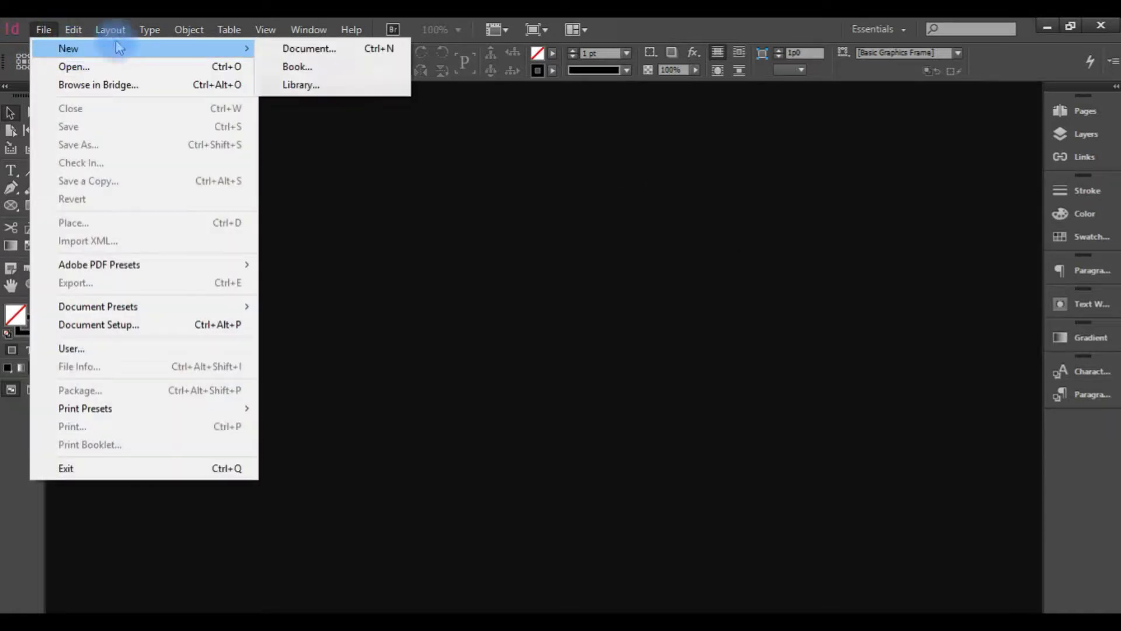
click(265, 48)
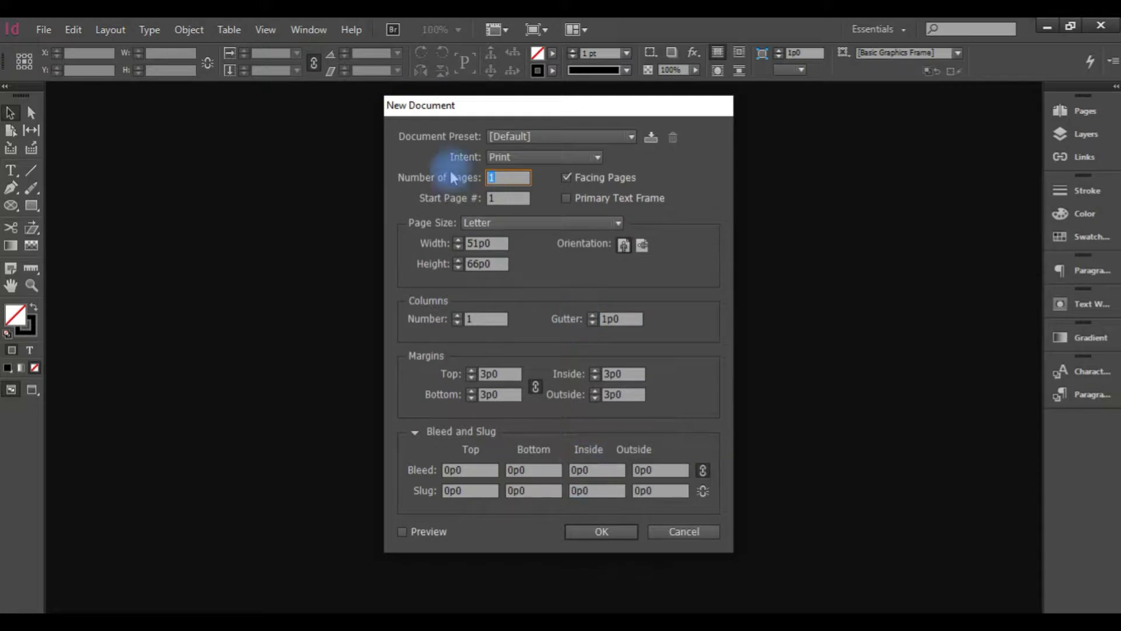
text(20)
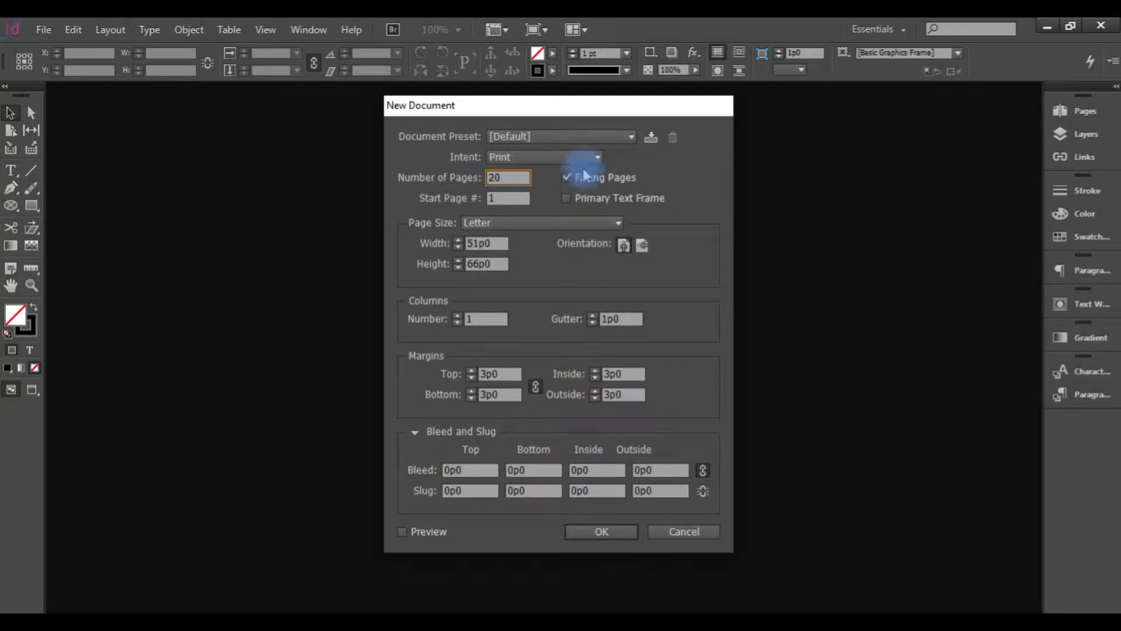
key(Return)
key(Return)
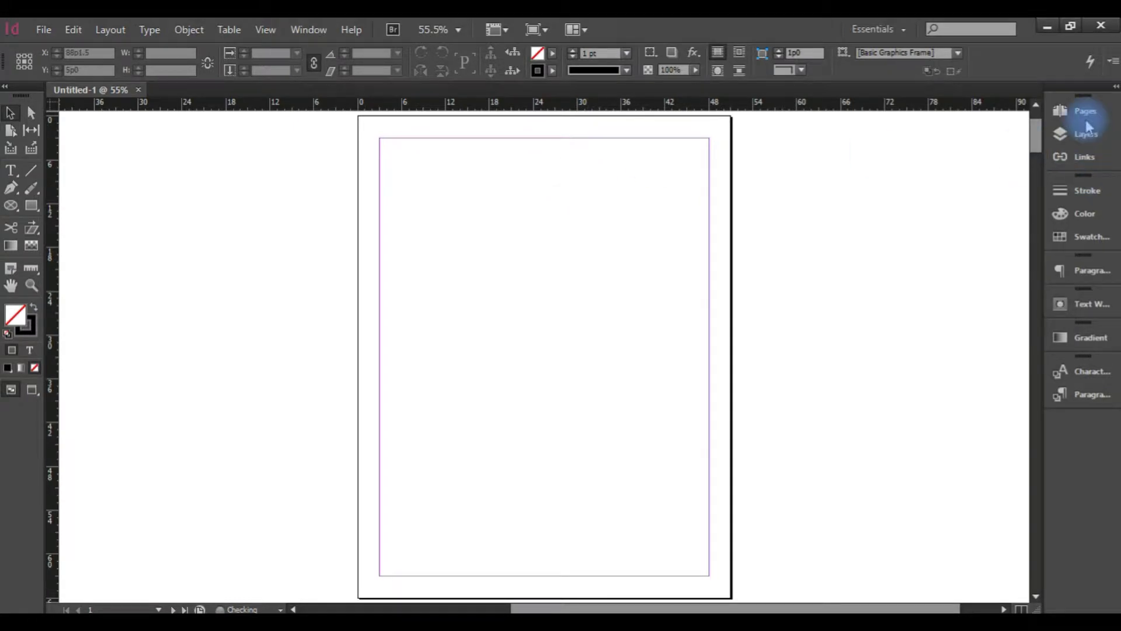
Show the Pages panel and drag the [None] master onto the page 1 thumbnail.
click(1087, 119)
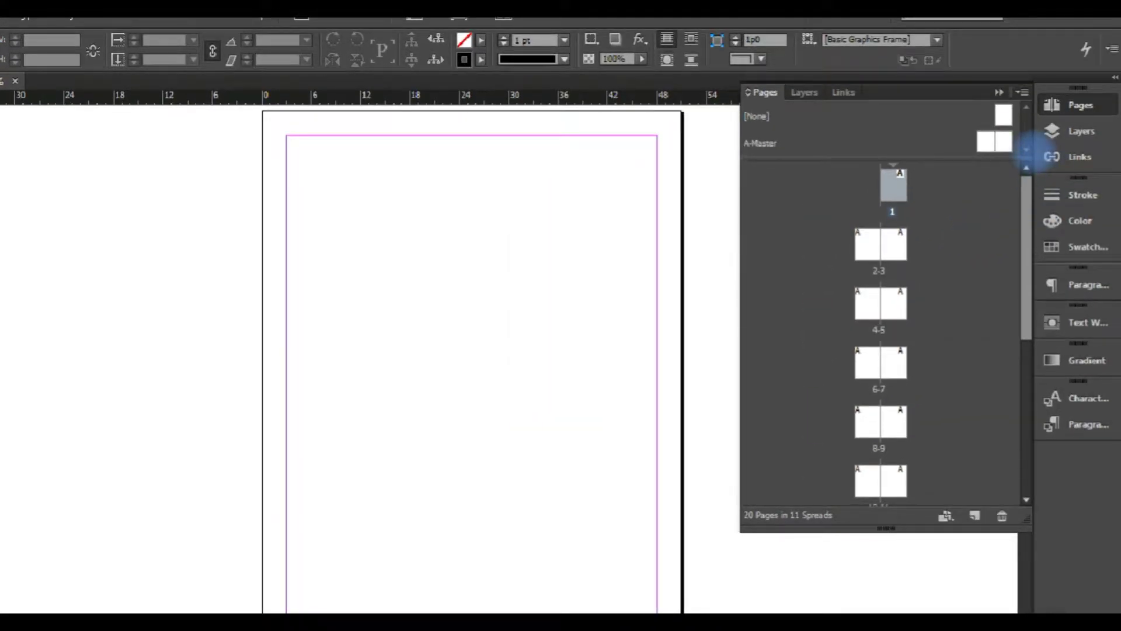
click(996, 149)
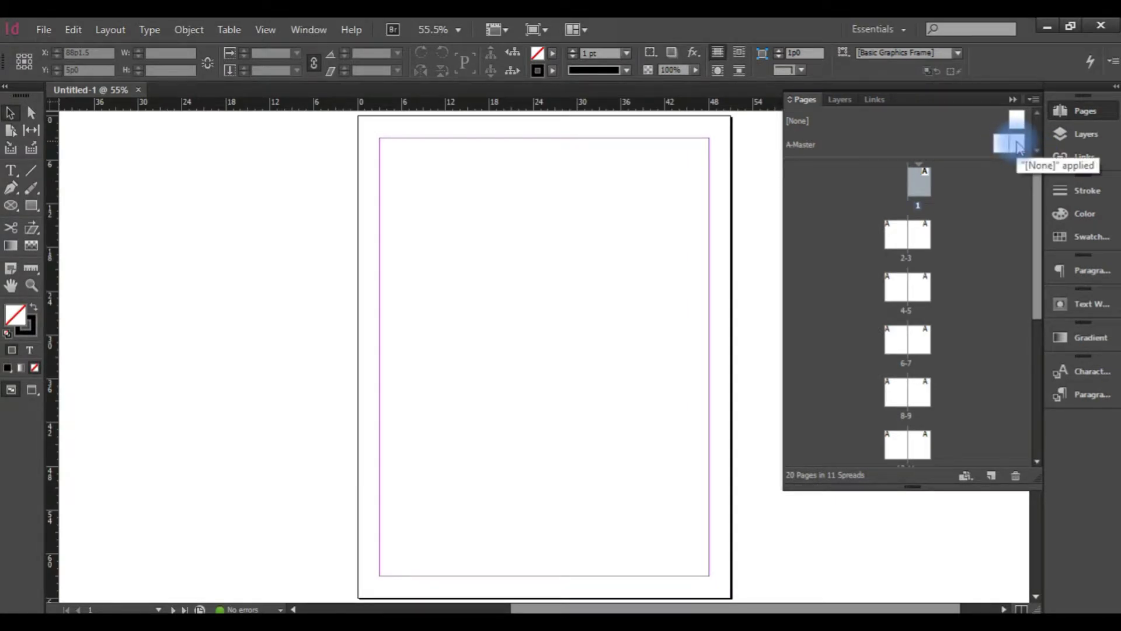
click(1006, 144)
mouse_move(1015, 149)
mouse_down()
mouse_move(1000, 149)
mouse_move(921, 253)
mouse_move(909, 250)
mouse_move(1004, 162)
mouse_move(1009, 143)
mouse_move(1003, 153)
mouse_move(1023, 153)
mouse_up()
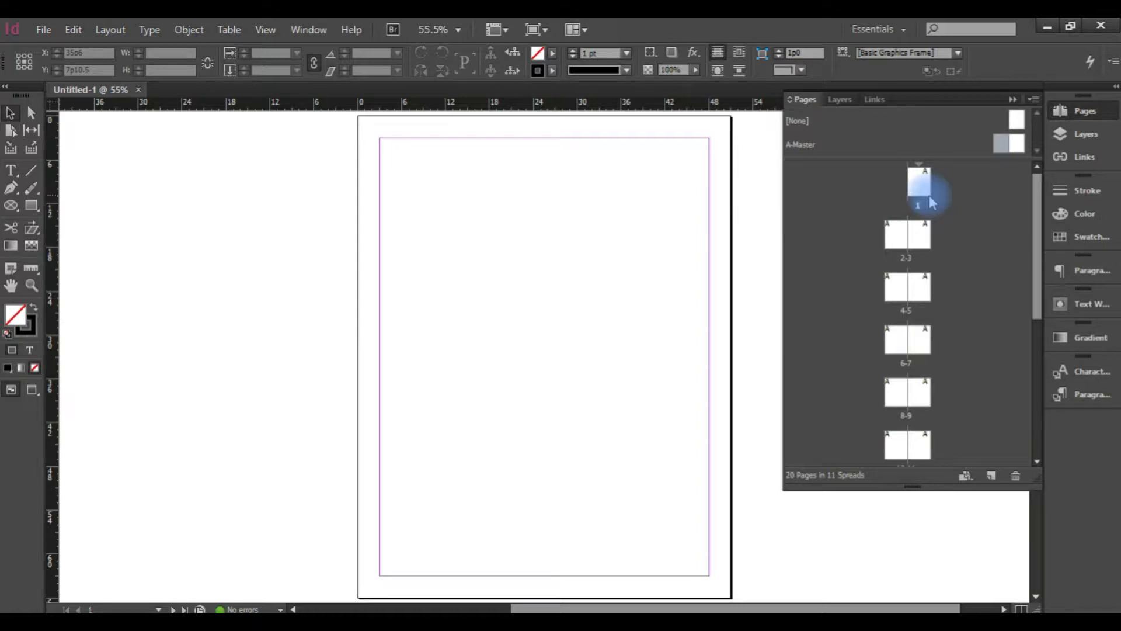
drag(931, 202, 1008, 146)
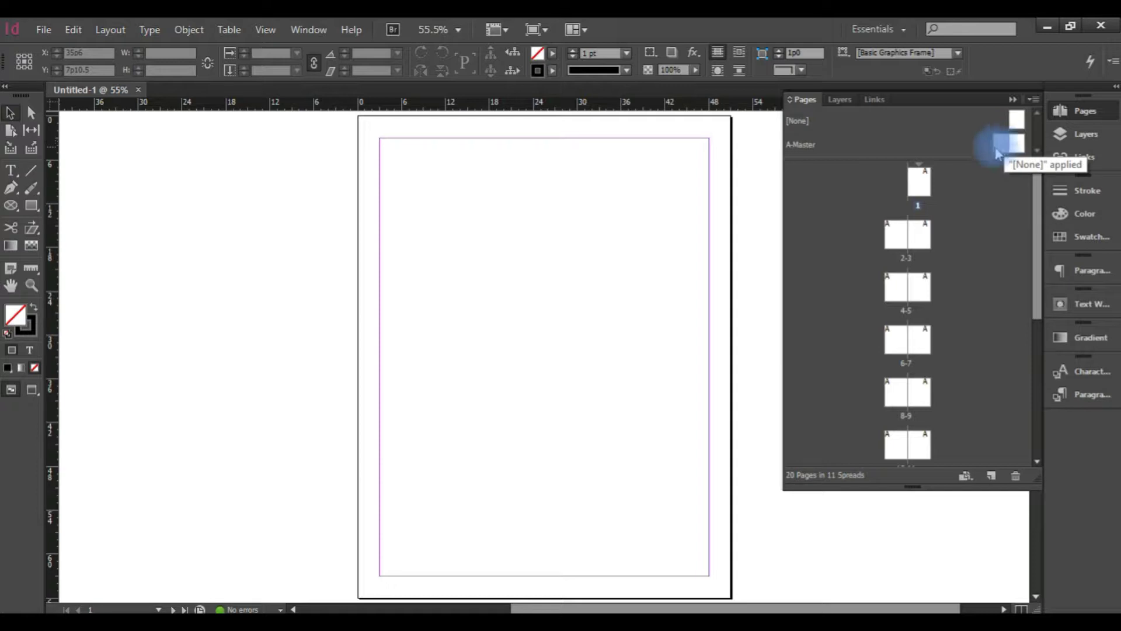
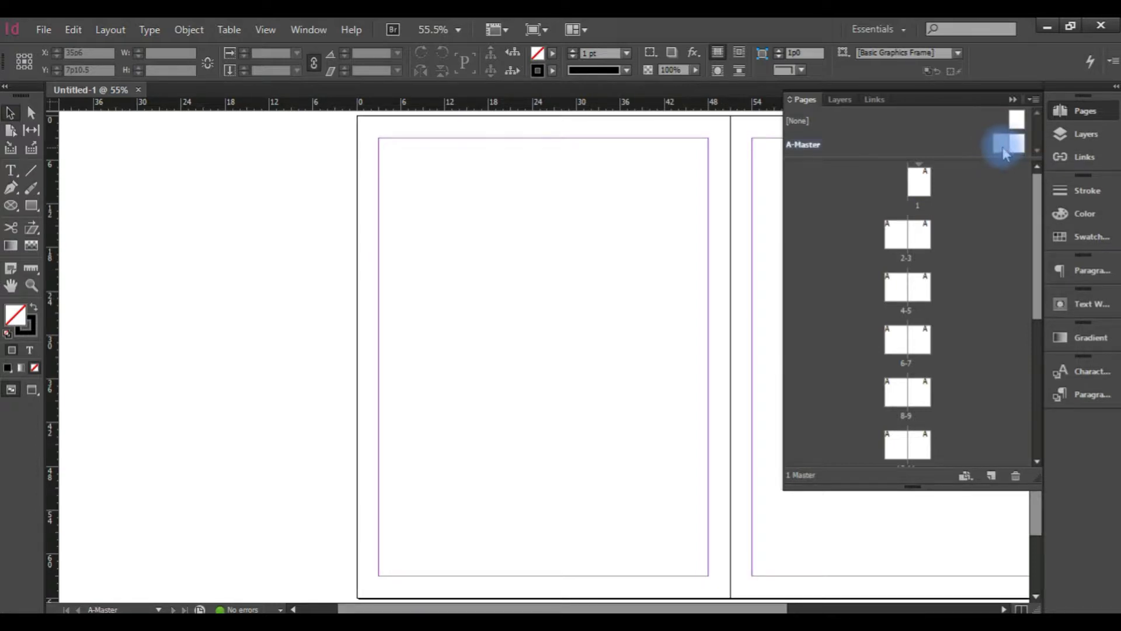
Open the A-Master thumbnail from the Pages panel to edit the master spread.
double_click(1005, 144)
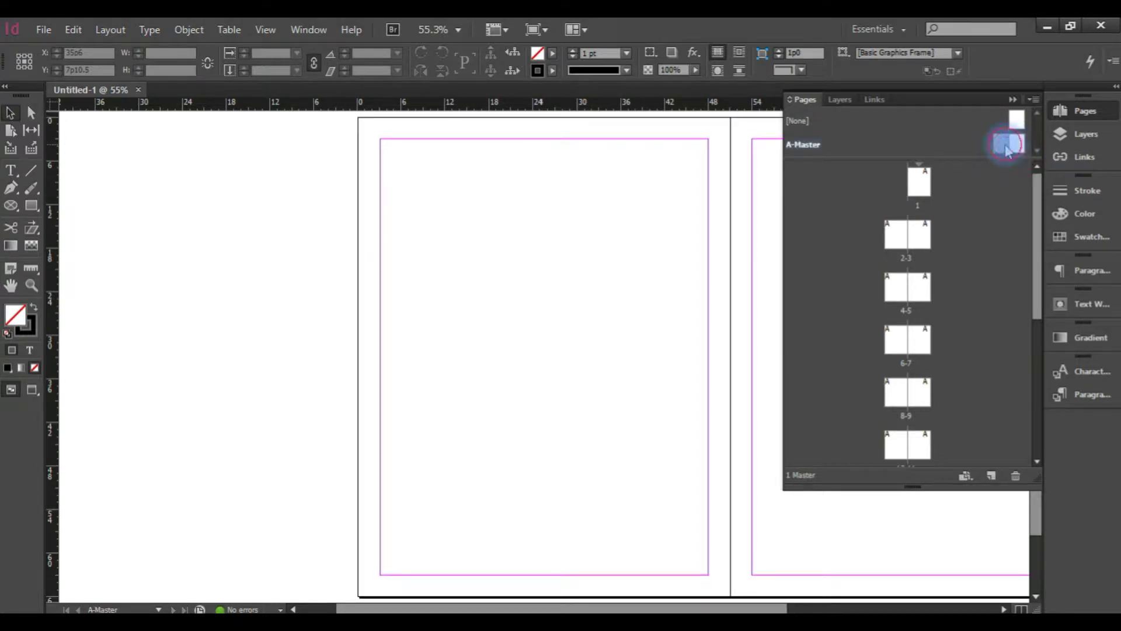
Add a 28 pt 'This is footer Area.' frame at the left master page's bottom, then view page 1.
drag(696, 261, 410, 251)
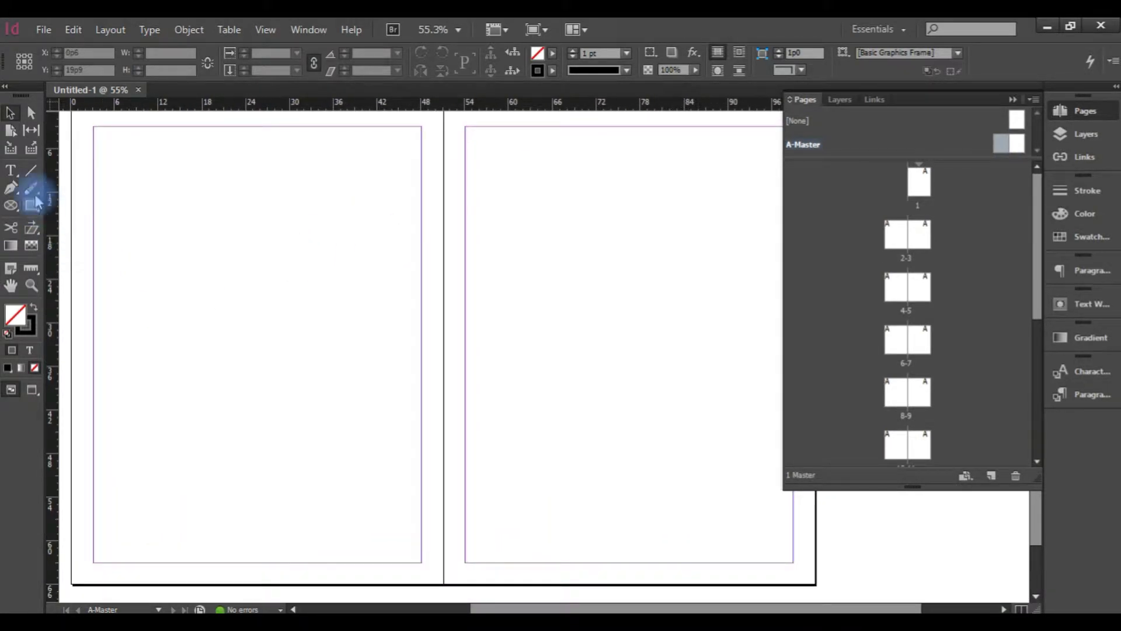
click(11, 170)
drag(103, 524, 316, 550)
text(This is footer Area)
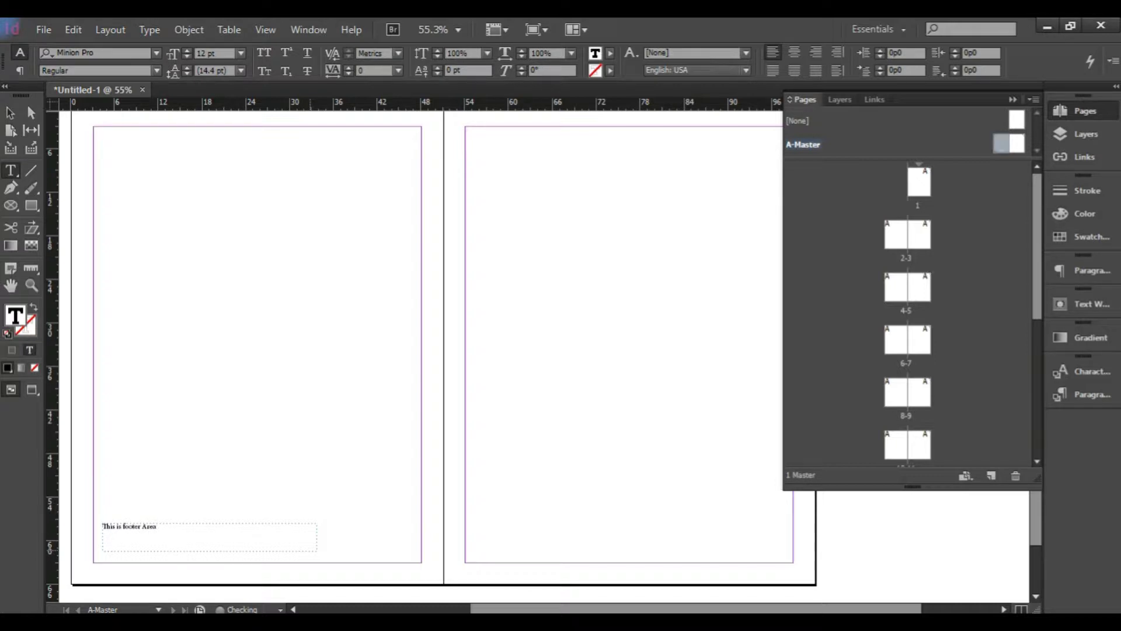
key(ctrl+shift+period)
key(ctrl+shift+period)
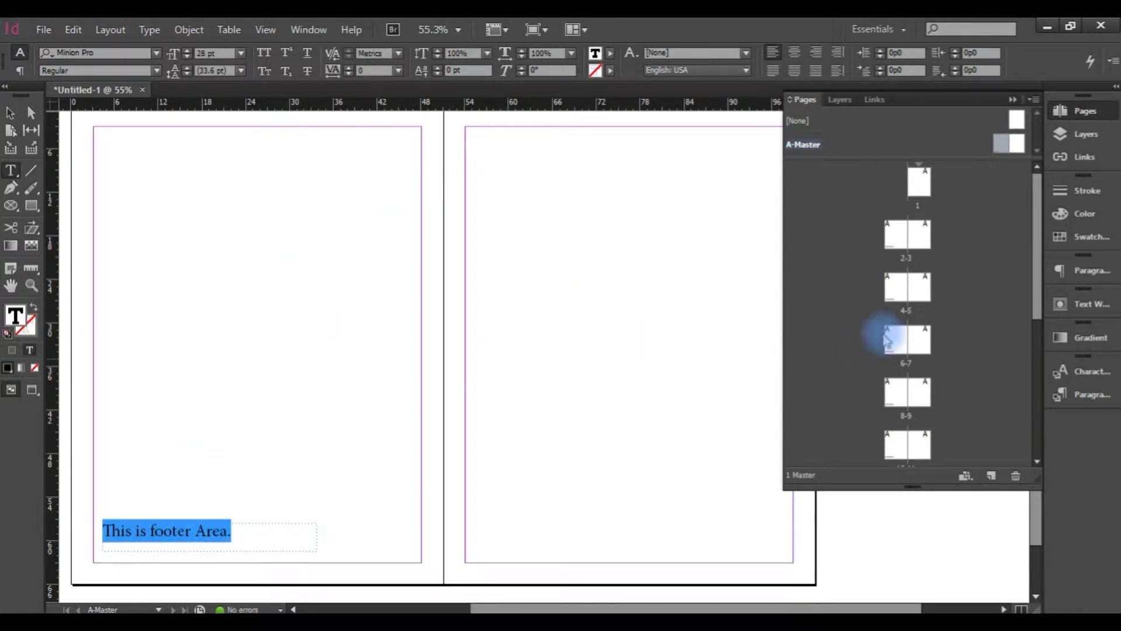
alt+click(904, 280)
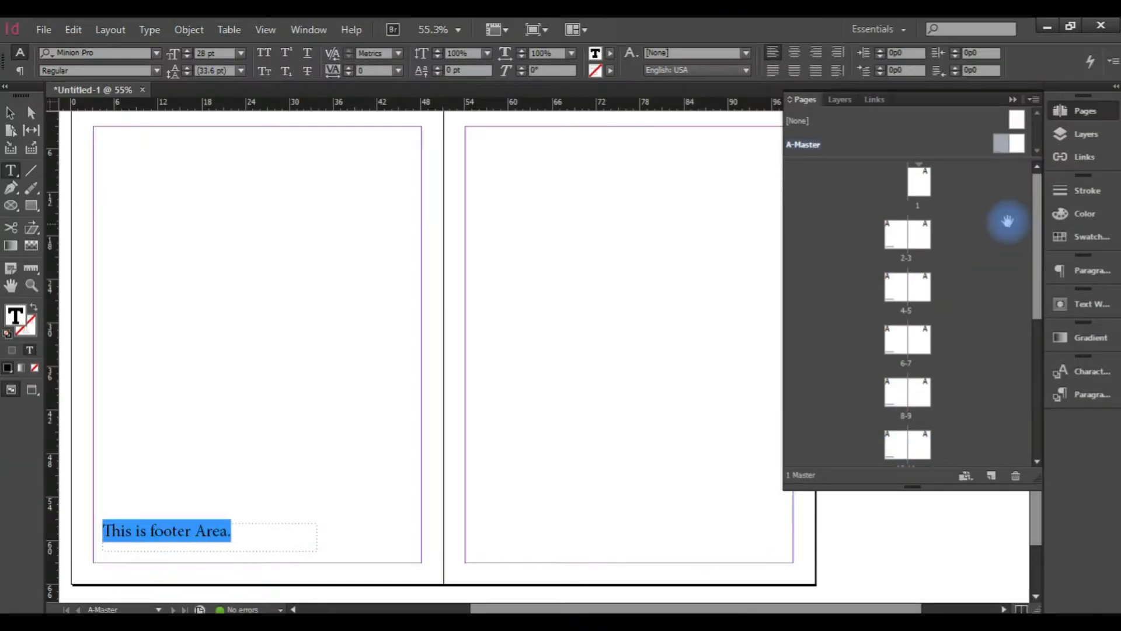
alt+click(924, 187)
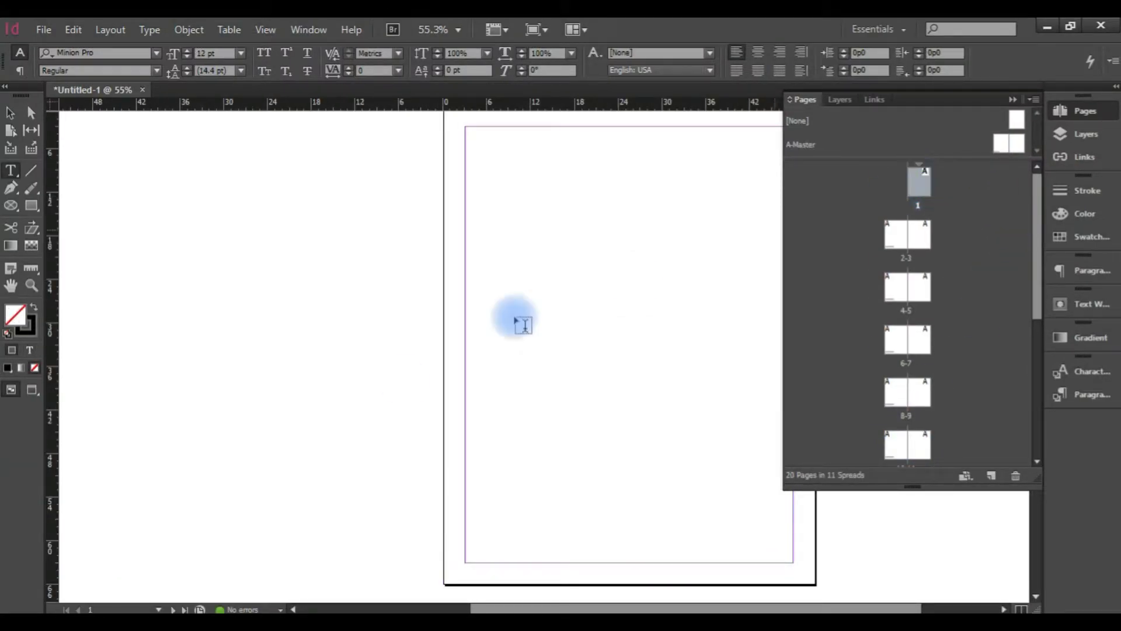
Browse from spread 2-3 through page 8, checking the master footer appears on each page.
double_click(895, 238)
scroll(604, 444, down, 3)
scroll(607, 432, down, 2)
scroll(565, 393, up, 2)
scroll(561, 368, down, 5)
scroll(551, 351, up, 5)
scroll(556, 351, up, 1)
scroll(560, 349, down, 5)
scroll(563, 349, up, 5)
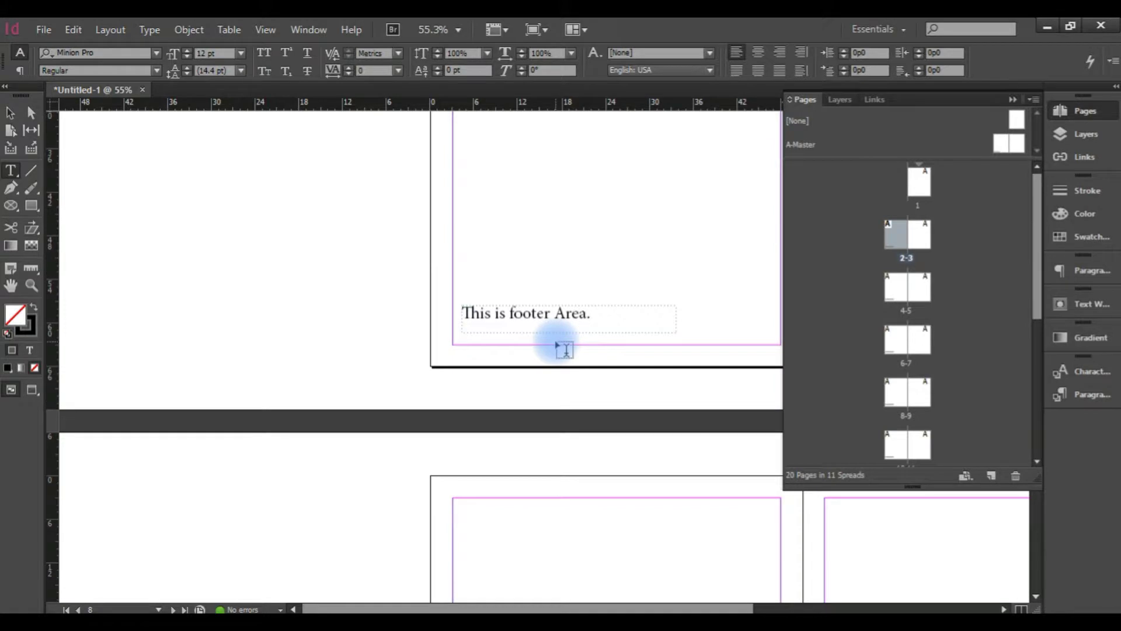
scroll(564, 353, up, 1)
scroll(566, 353, down, 6)
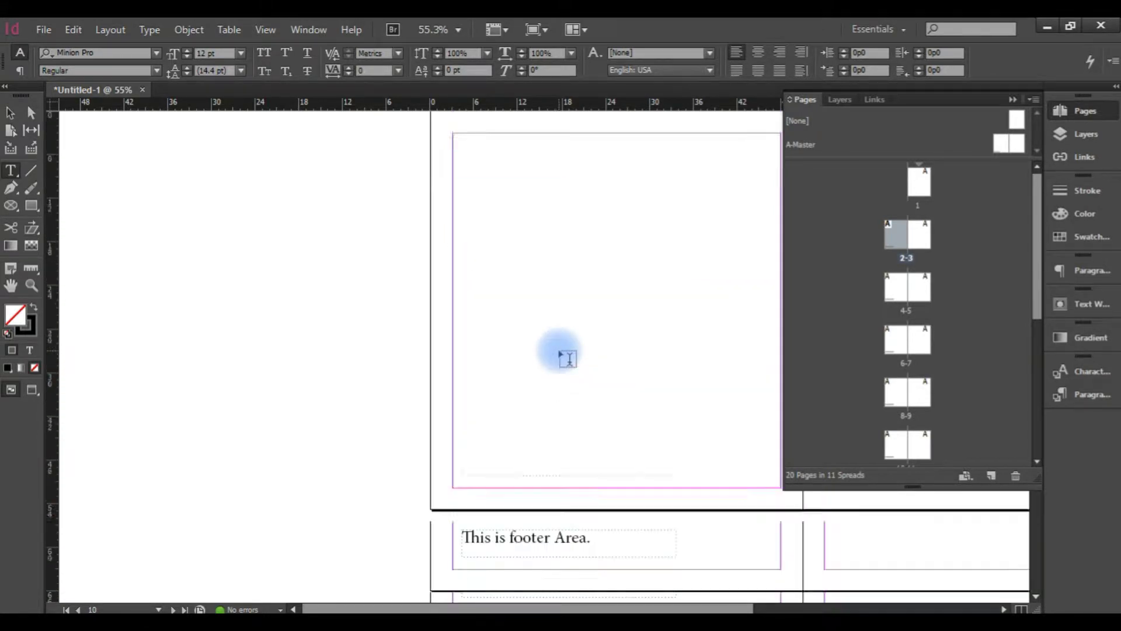
scroll(569, 380, down, 3)
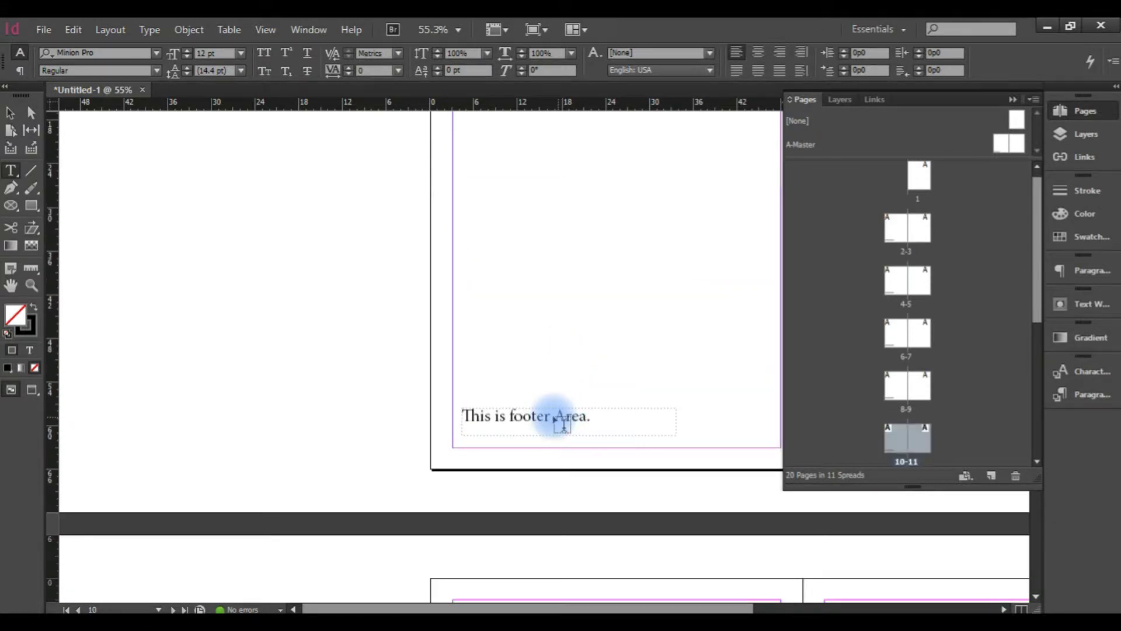
click(904, 284)
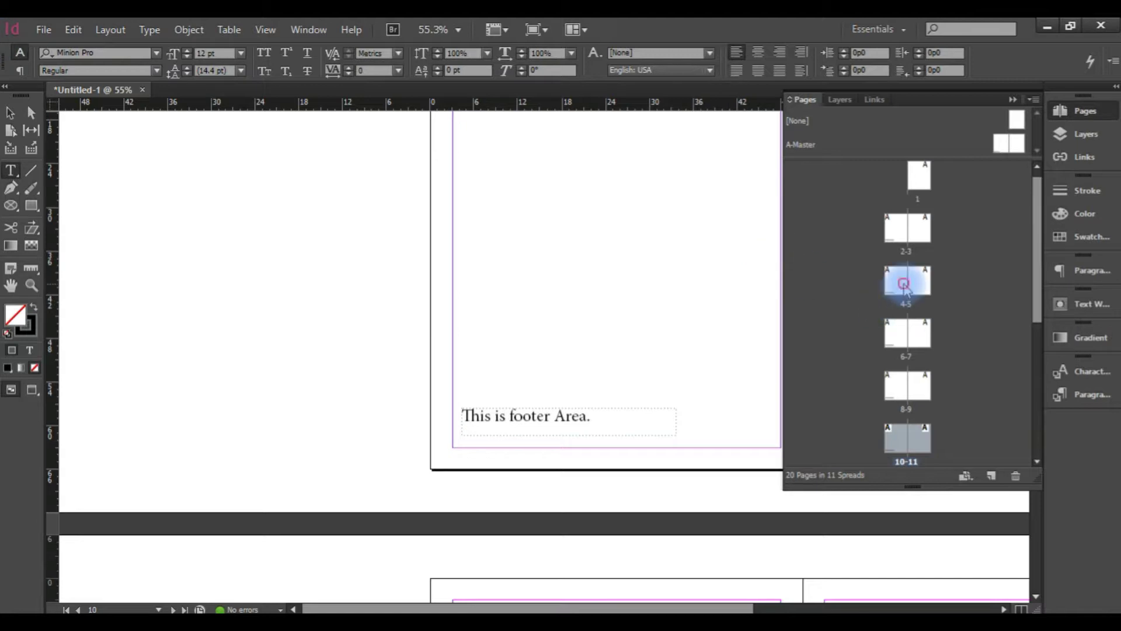
double_click(895, 391)
Remove the stray text frames over page 8's footer and apply A-Master to page 3.
mouse_move(575, 415)
mouse_down()
mouse_move(541, 416)
mouse_move(592, 412)
mouse_move(570, 440)
mouse_up()
drag(499, 416, 561, 425)
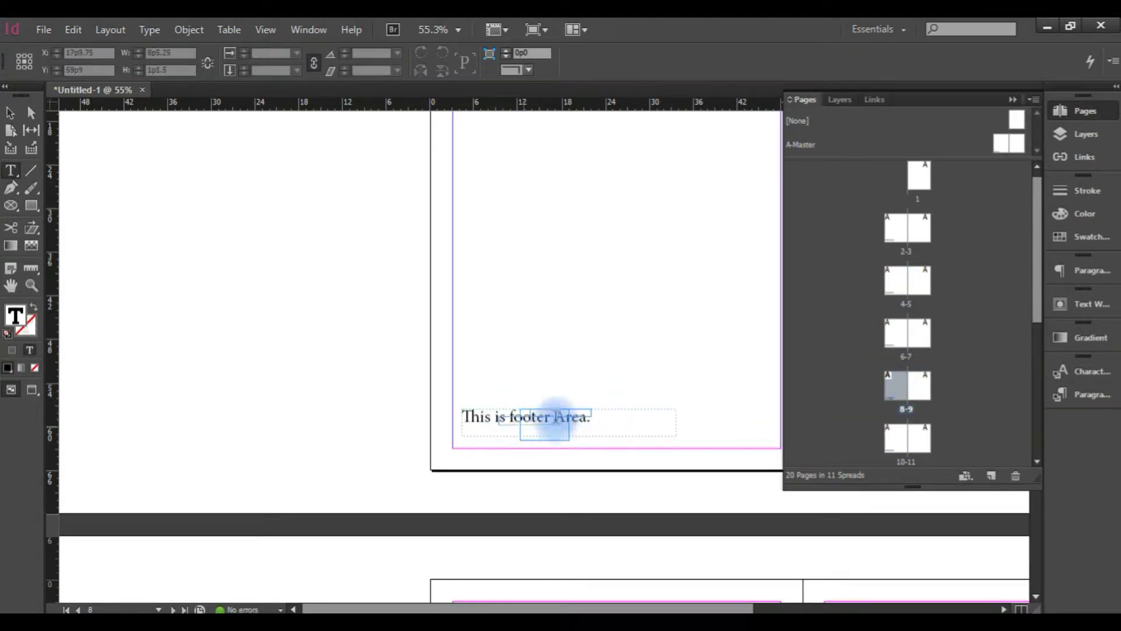
drag(491, 408, 587, 425)
text(dffd)
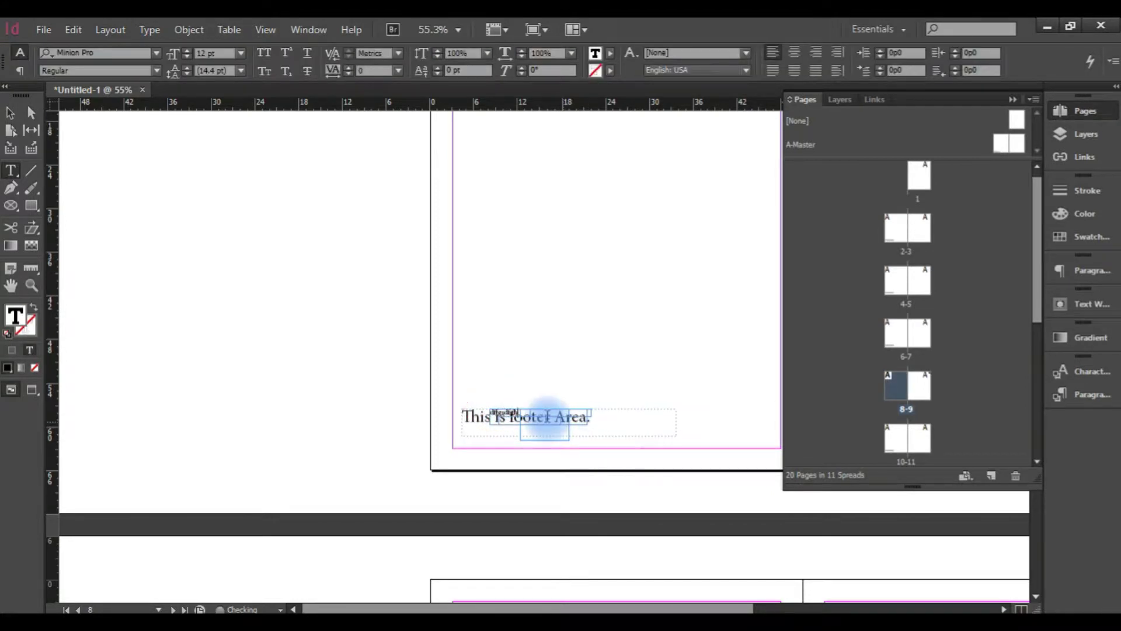
key(Escape)
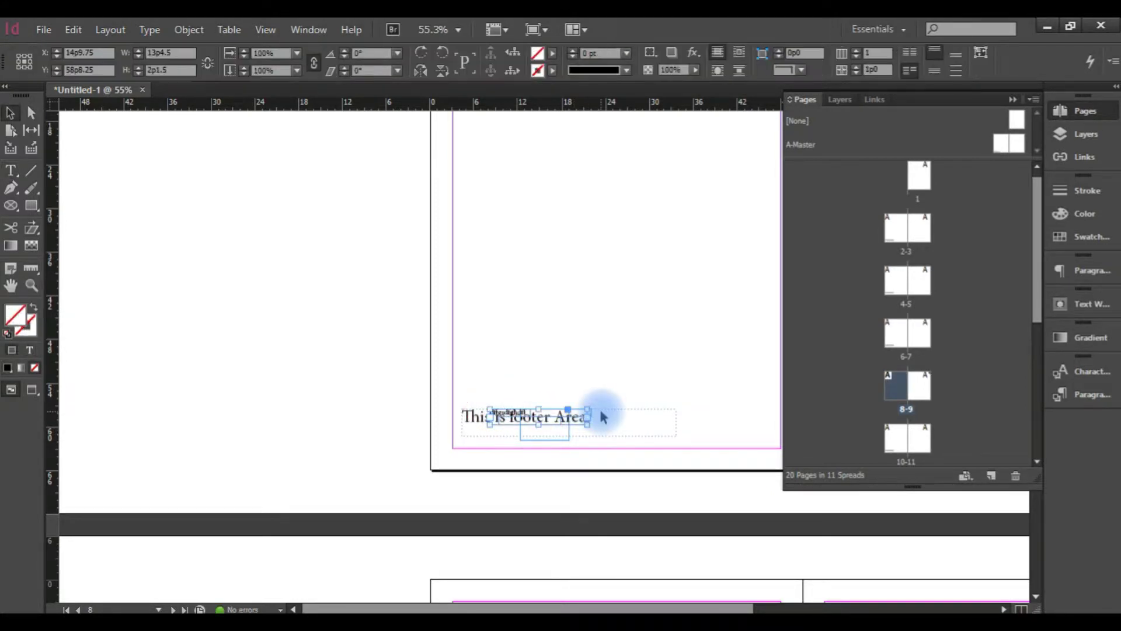
click(511, 393)
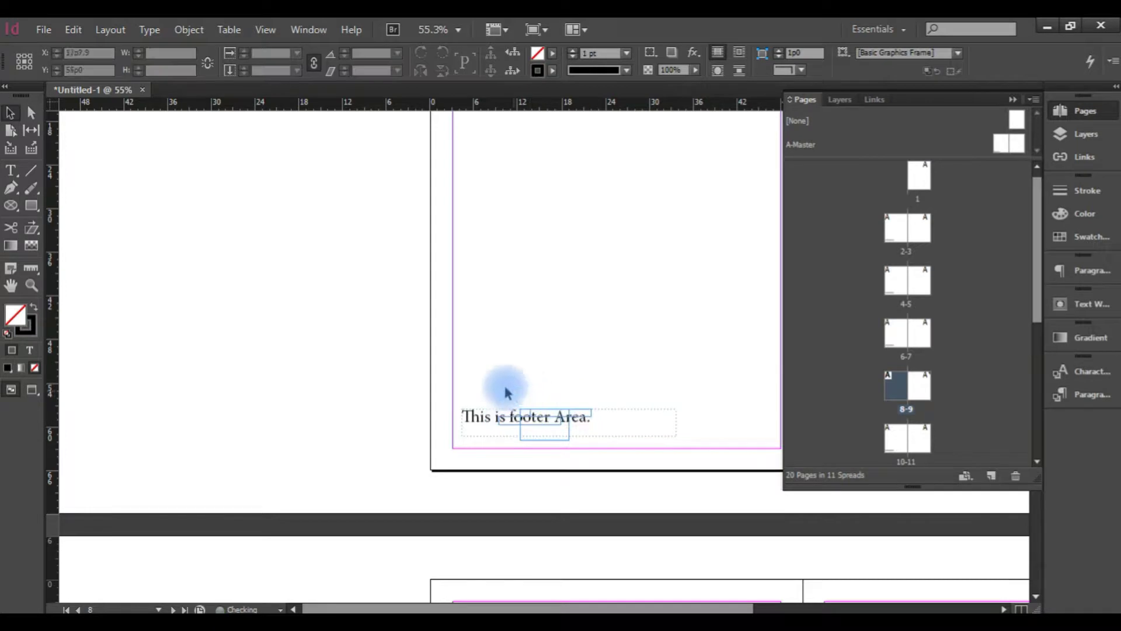
drag(487, 370, 646, 458)
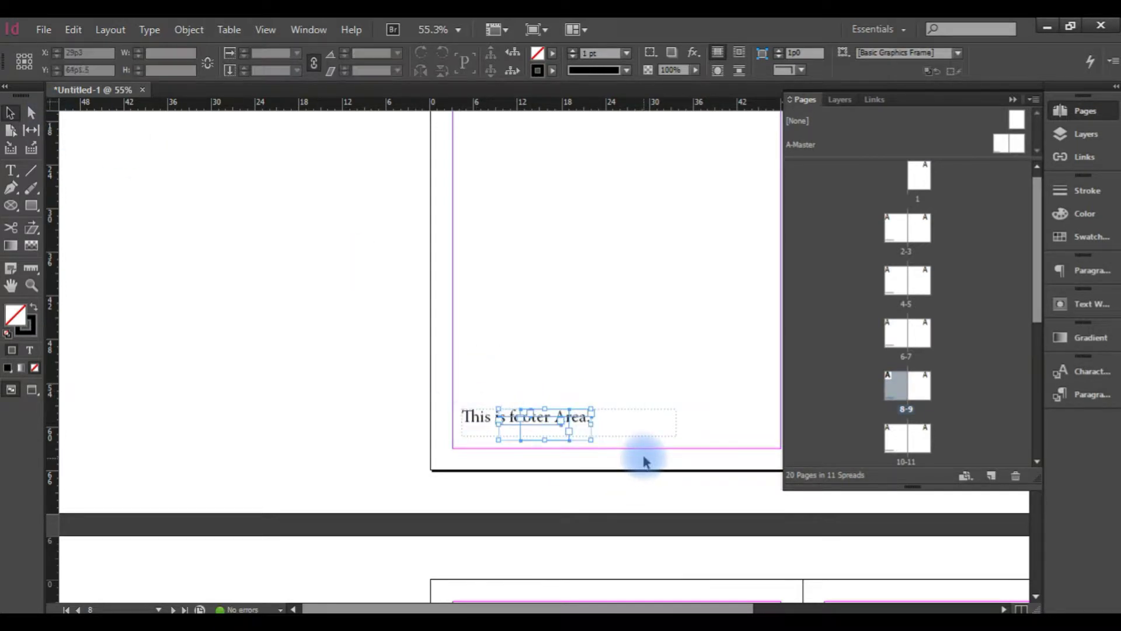
click(646, 458)
click(1008, 153)
drag(1002, 149, 934, 223)
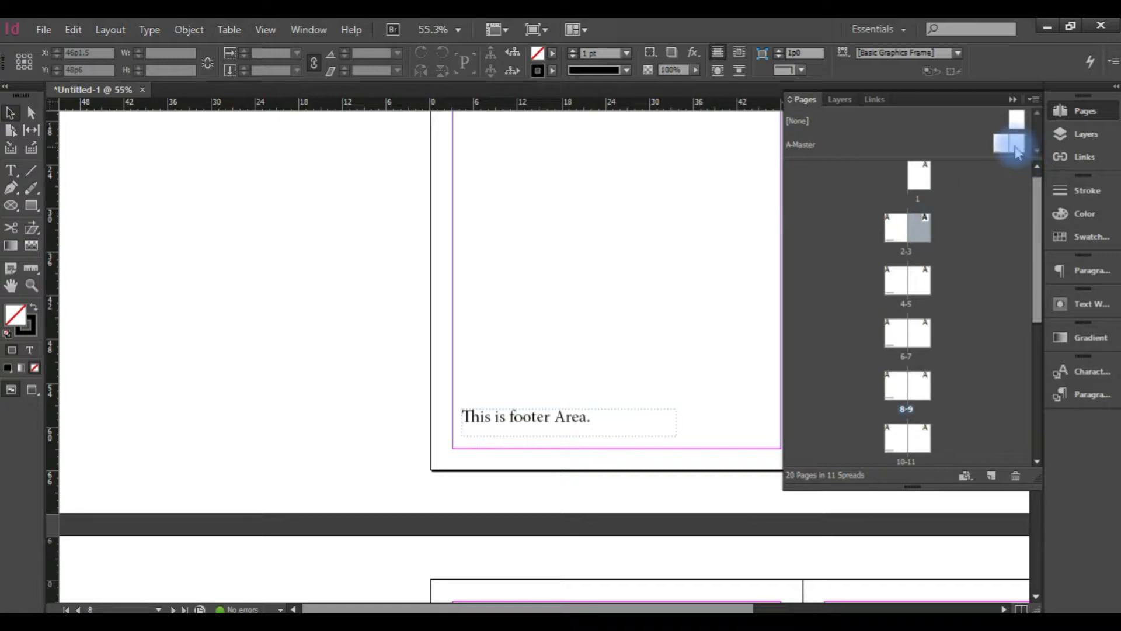
Draw a header frame across the top of the right A-Master page with the enlarged author line.
double_click(1009, 146)
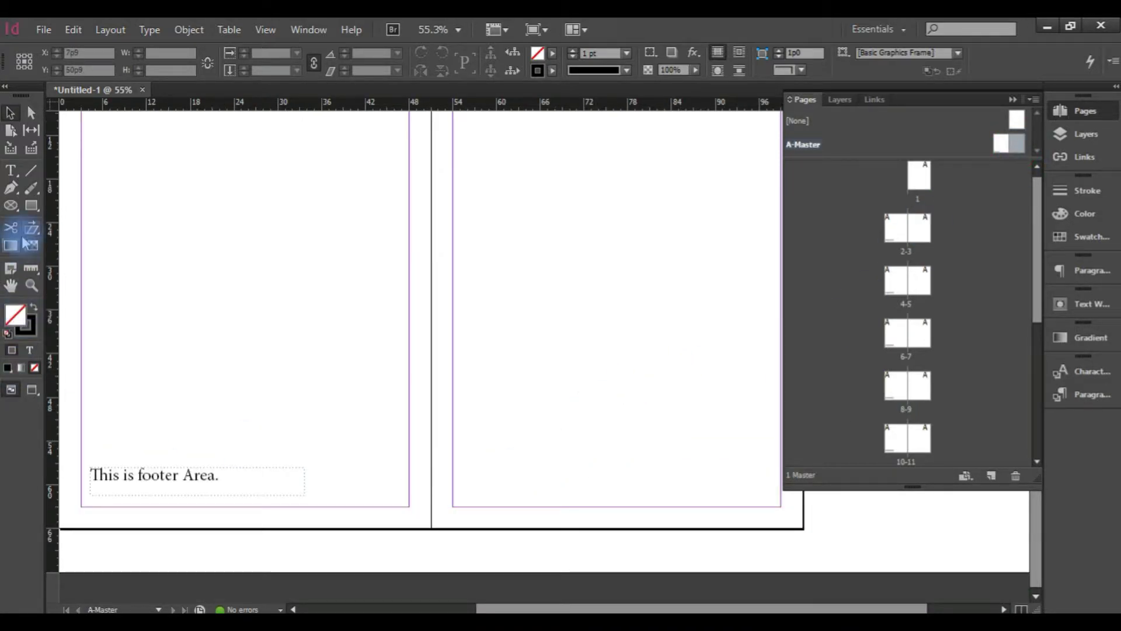
click(10, 170)
scroll(584, 342, up, 5)
mouse_move(457, 194)
mouse_down()
mouse_move(491, 237)
mouse_move(633, 207)
mouse_up()
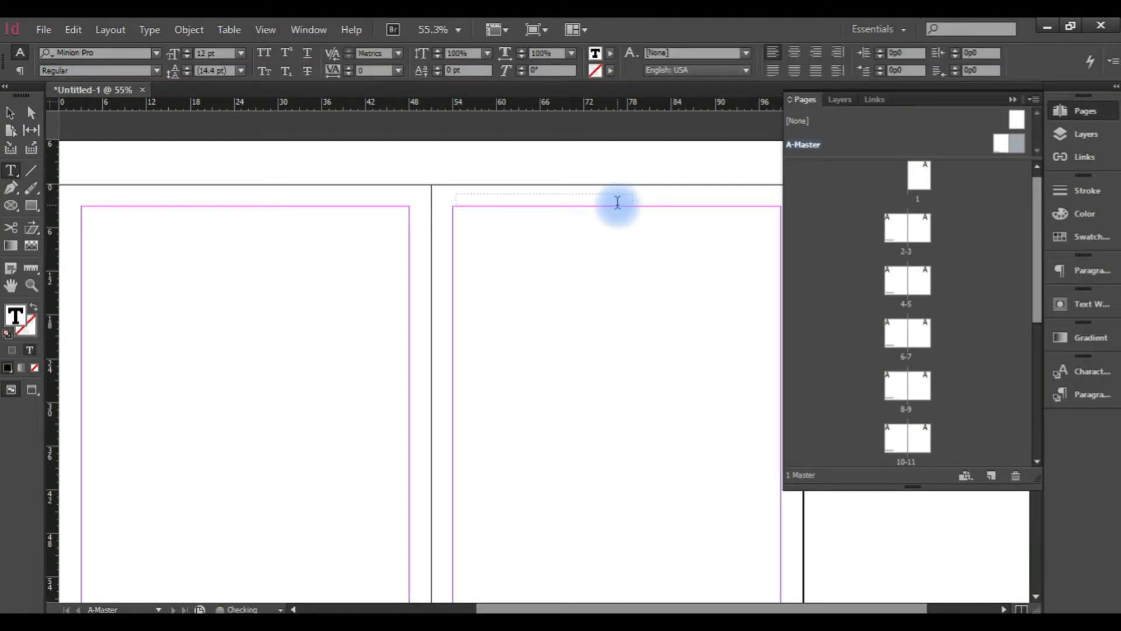
key(ctrl+alt+shift+n)
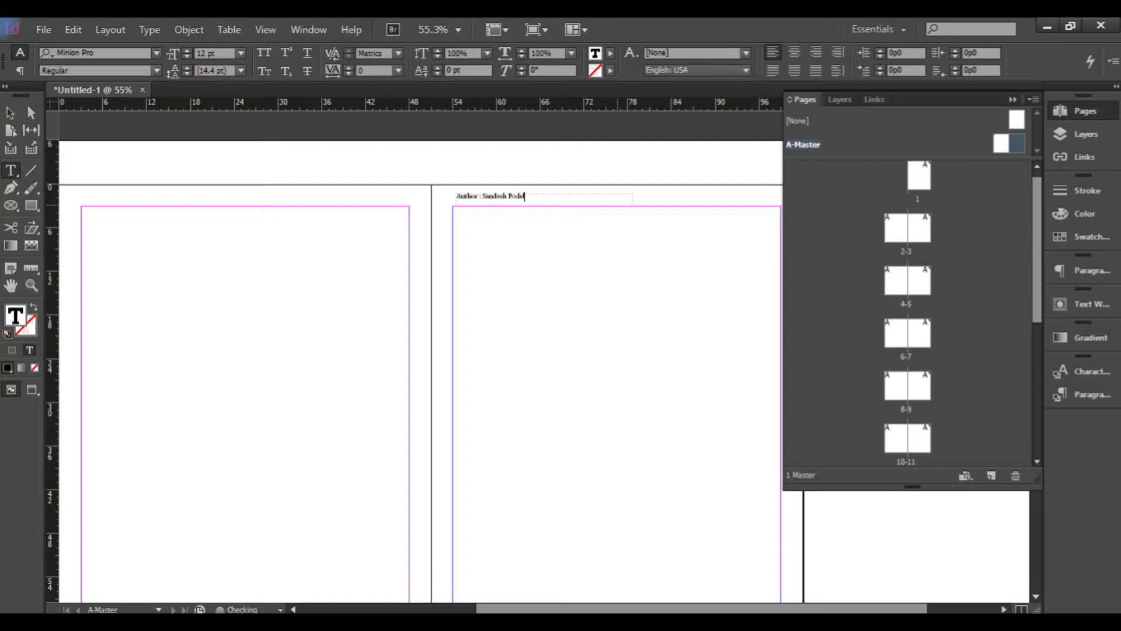
key(ctrl+shift+period)
key(ctrl+shift+period)
key(ctrl+shift+period)
key(ctrl+shift+period)
key(ctrl+shift+period)
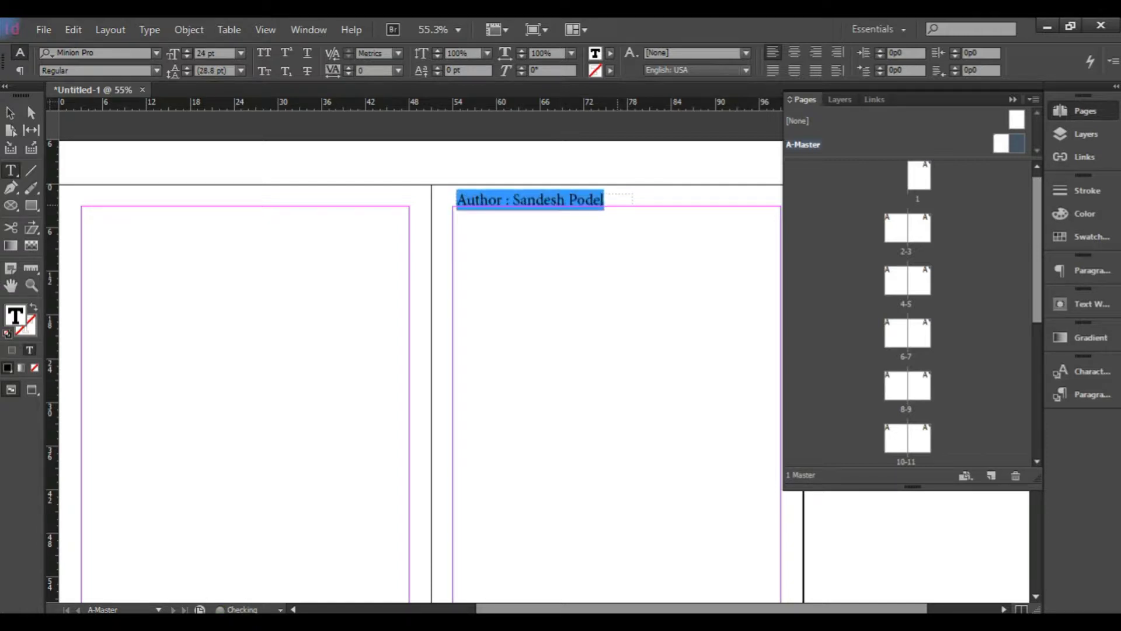
Edit the author header text, restore it with undo, and select the header frame.
key(Right)
key(Left)
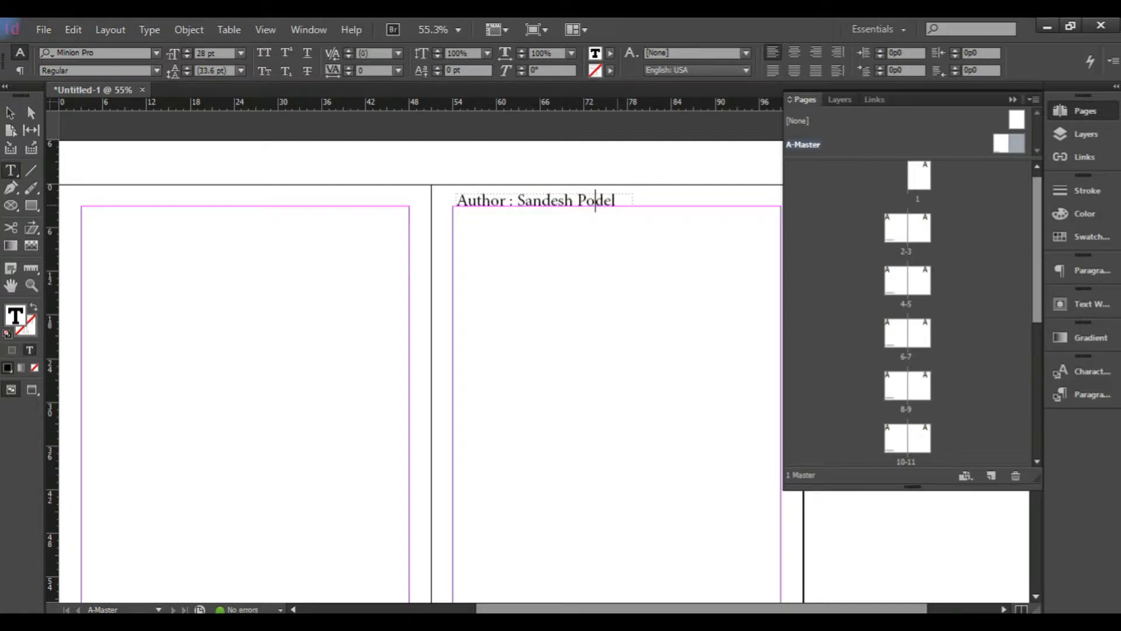
key(ctrl+a)
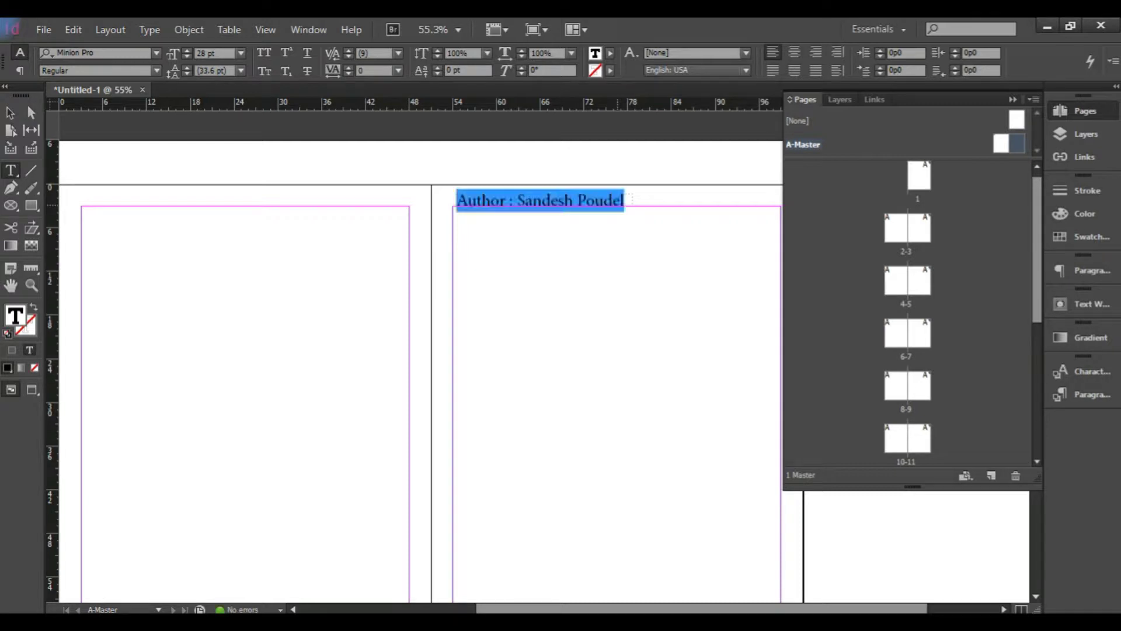
key(BackSpace)
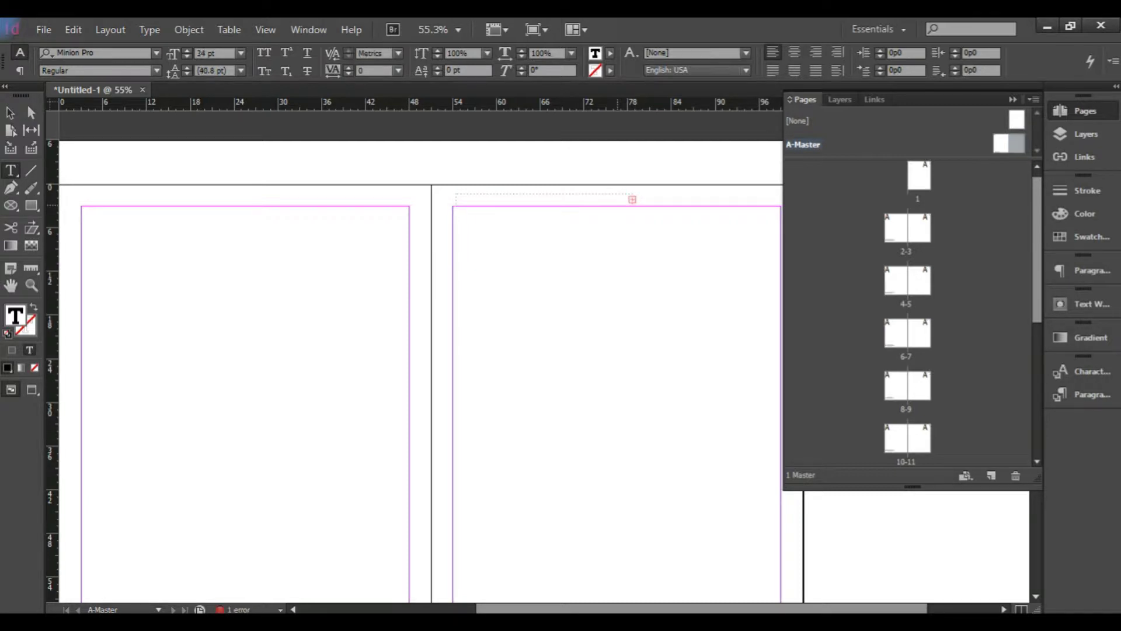
key(ctrl+z)
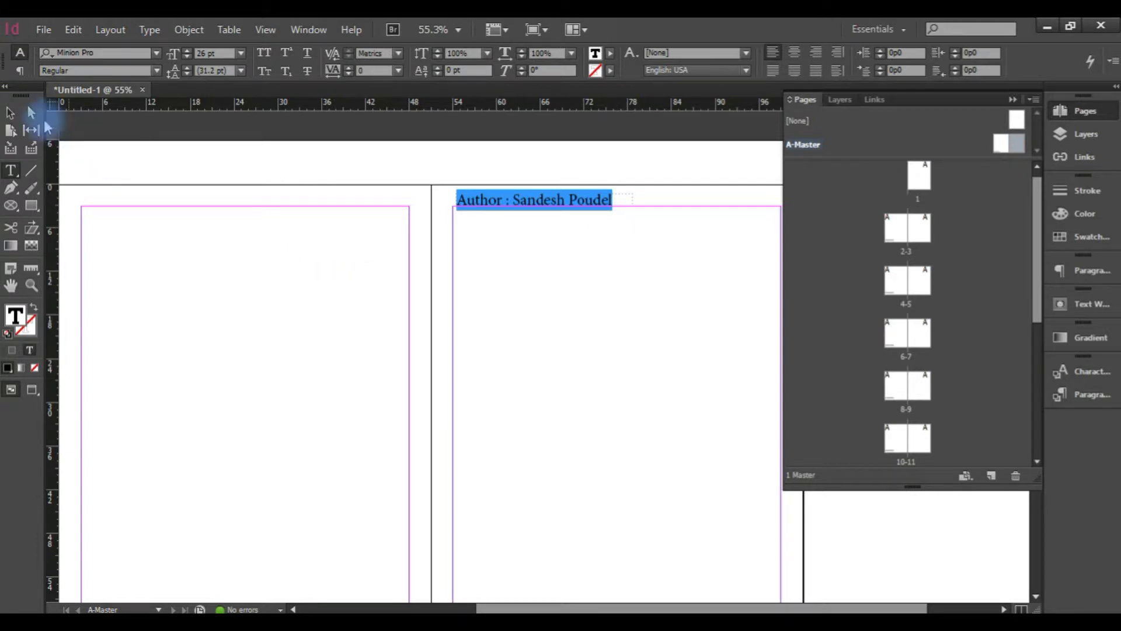
click(13, 114)
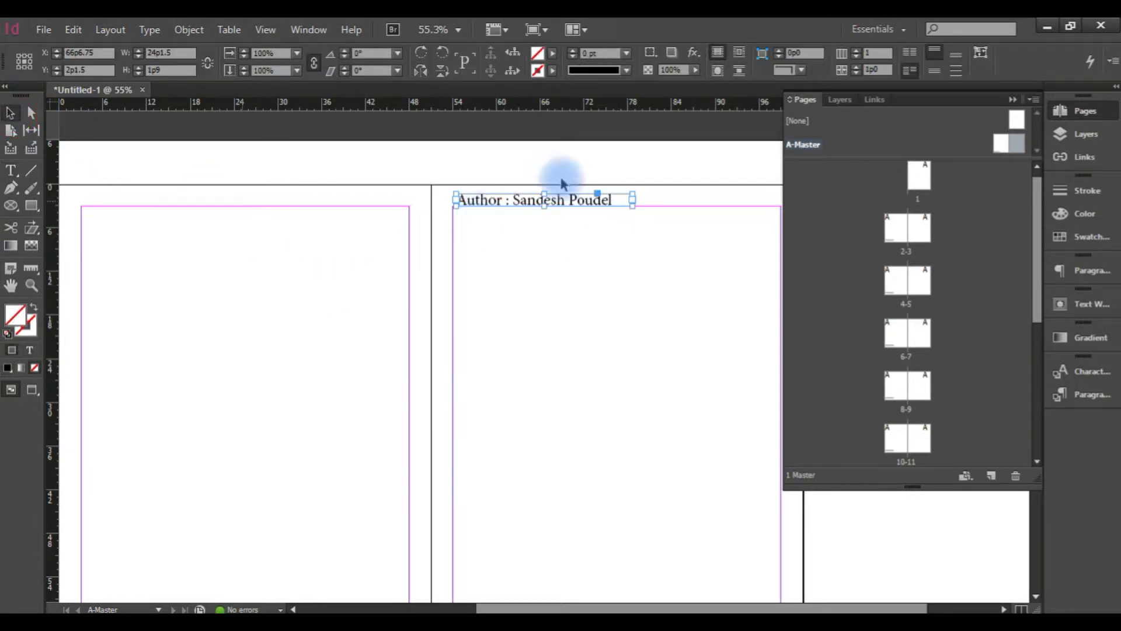
click(633, 200)
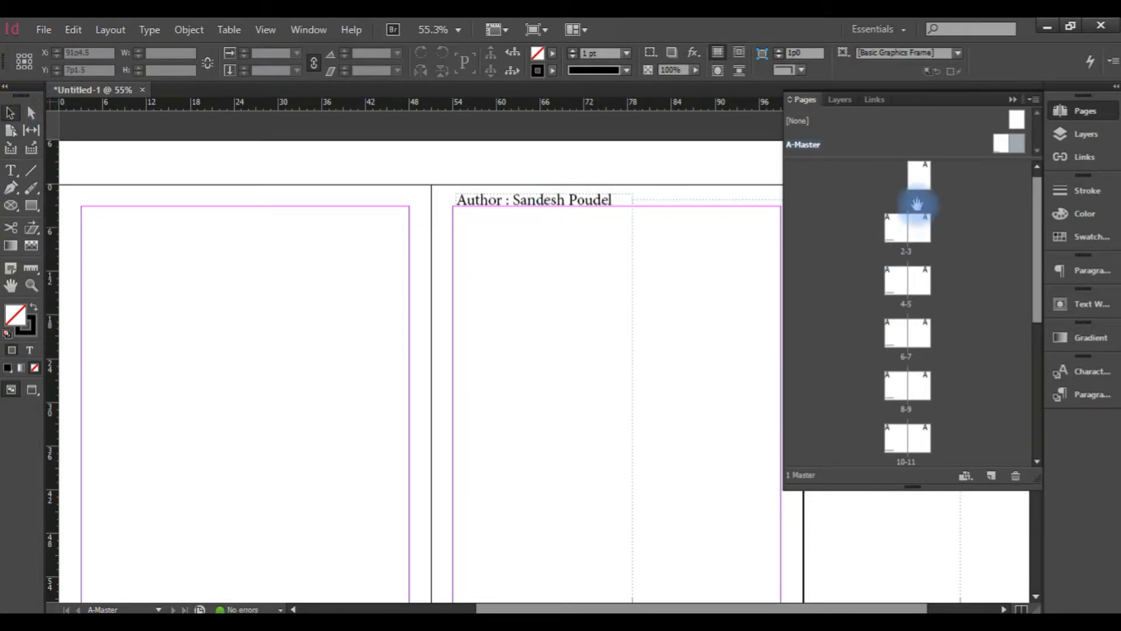
Check the header and footer on the A-Master spread and on page 1.
drag(922, 236, 941, 195)
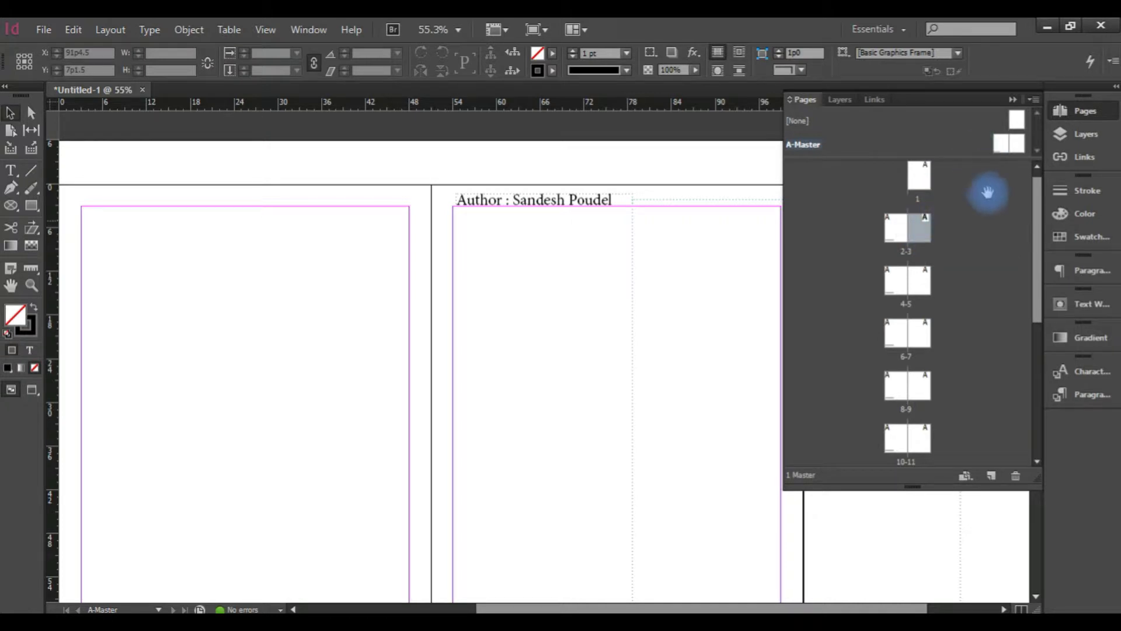
double_click(1015, 153)
scroll(481, 251, down, 2)
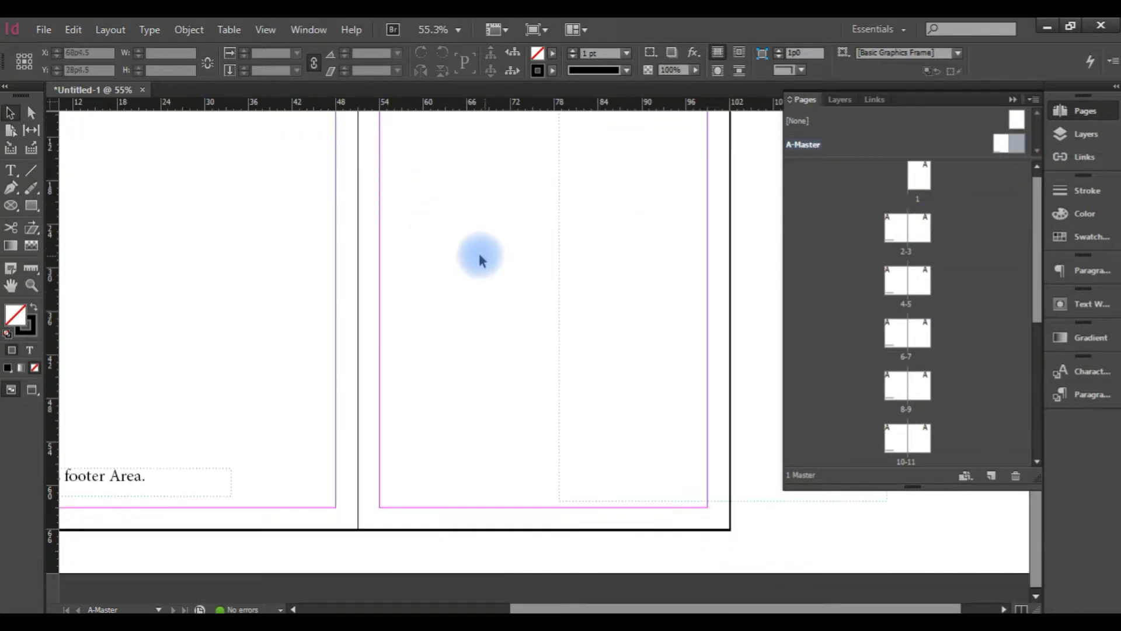
scroll(474, 269, up, 3)
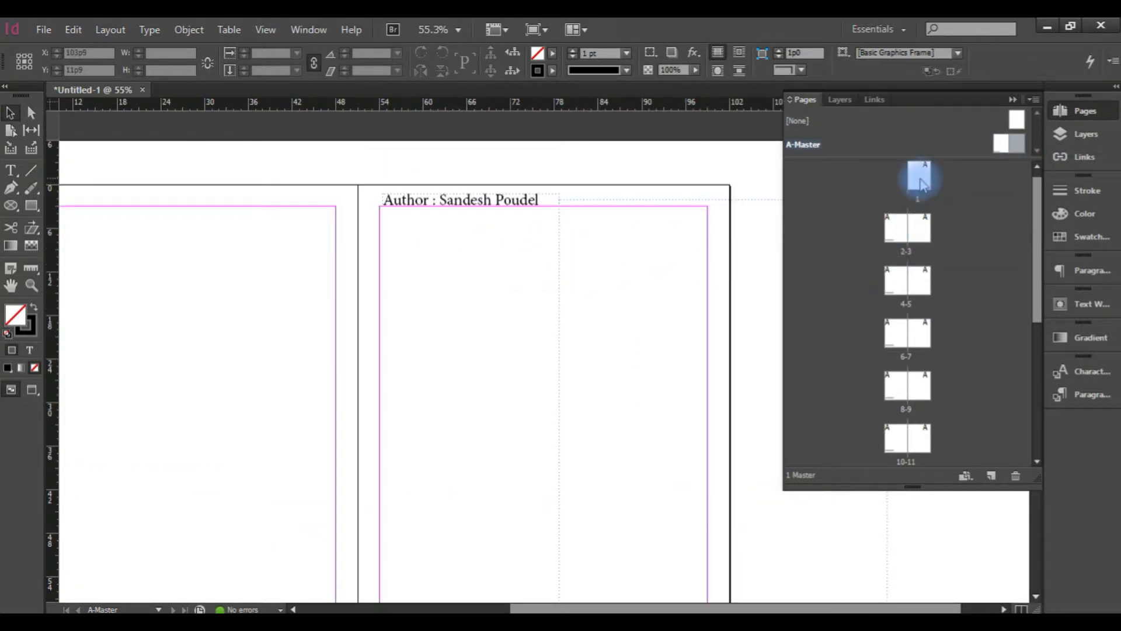
double_click(920, 177)
scroll(484, 239, down, 10)
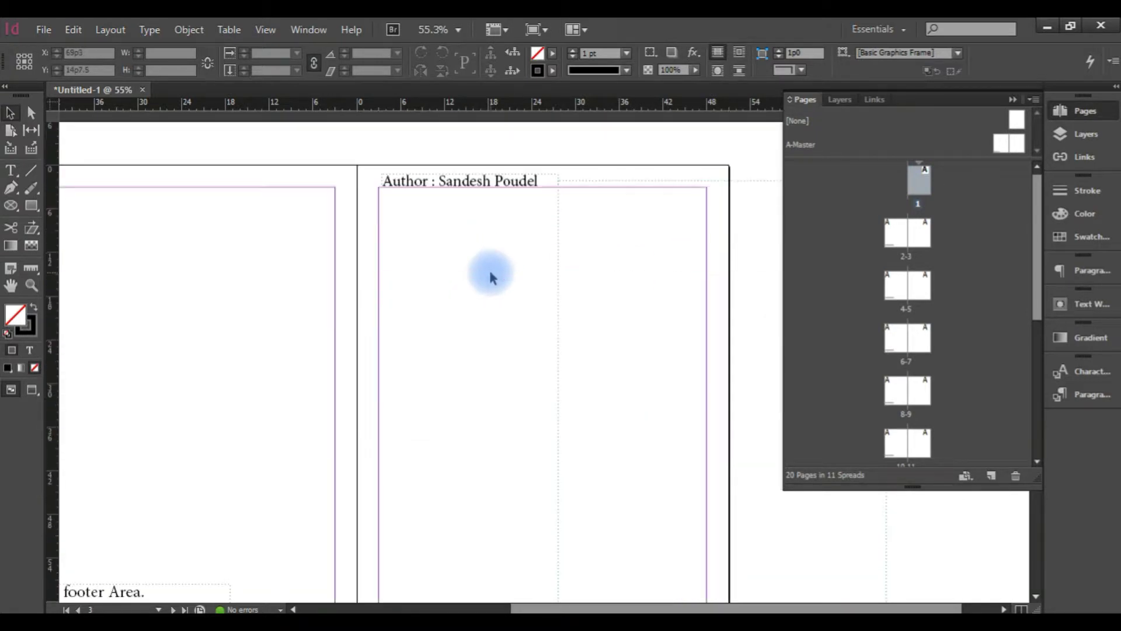
drag(352, 401, 430, 325)
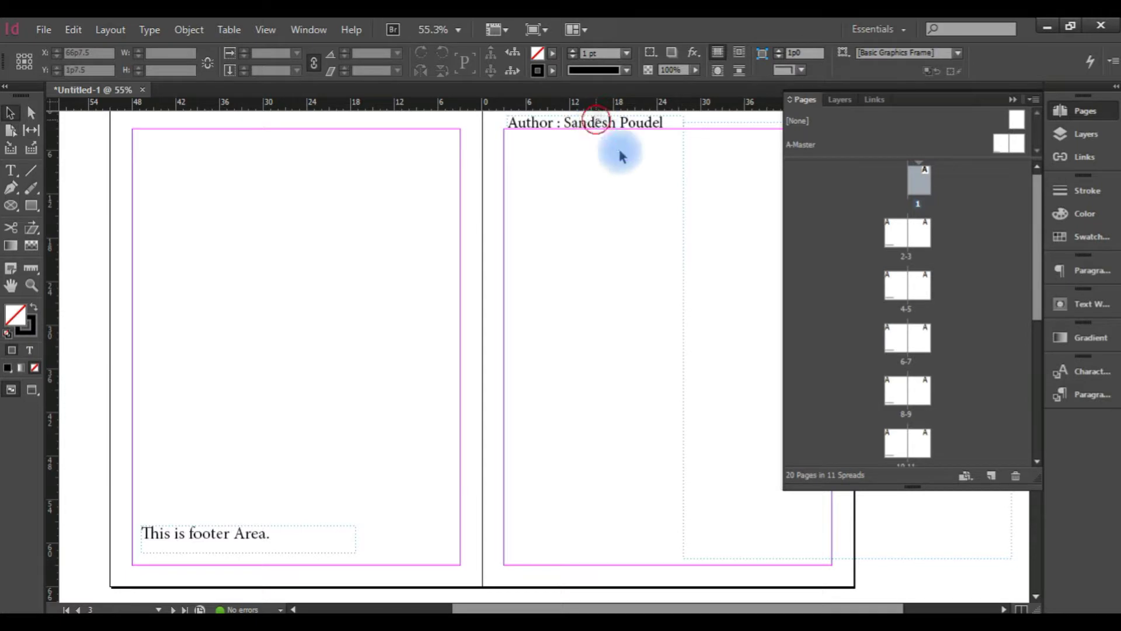
Review spreads 2-3 and 6-7 for the author header, then return to A-Master with the Type tool.
click(596, 121)
scroll(585, 292, down, 15)
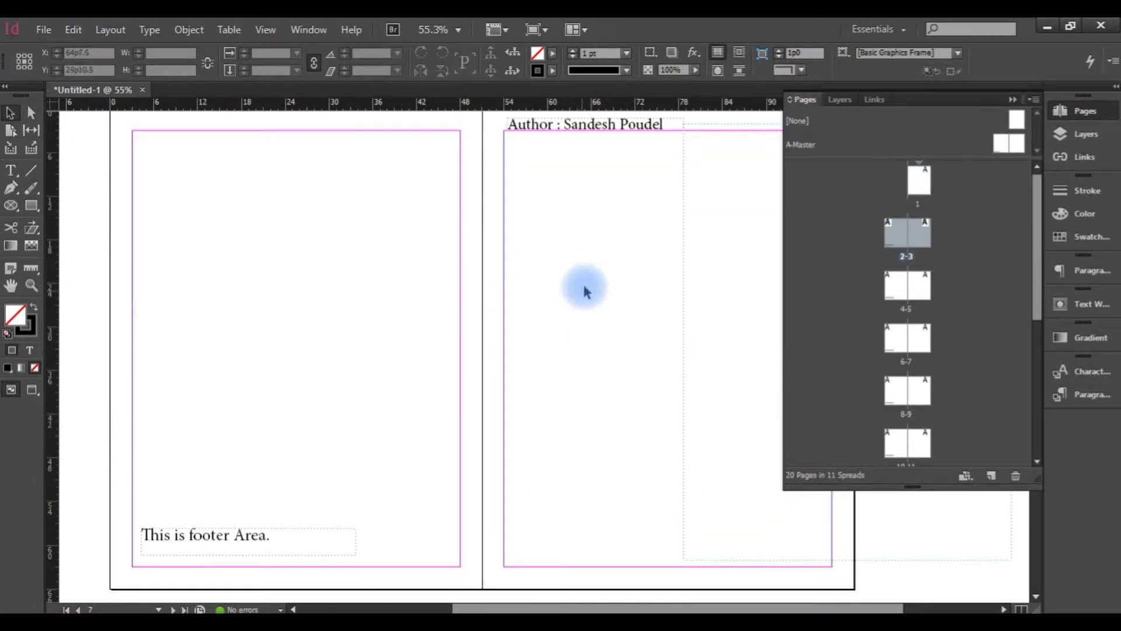
scroll(582, 291, up, 2)
click(170, 329)
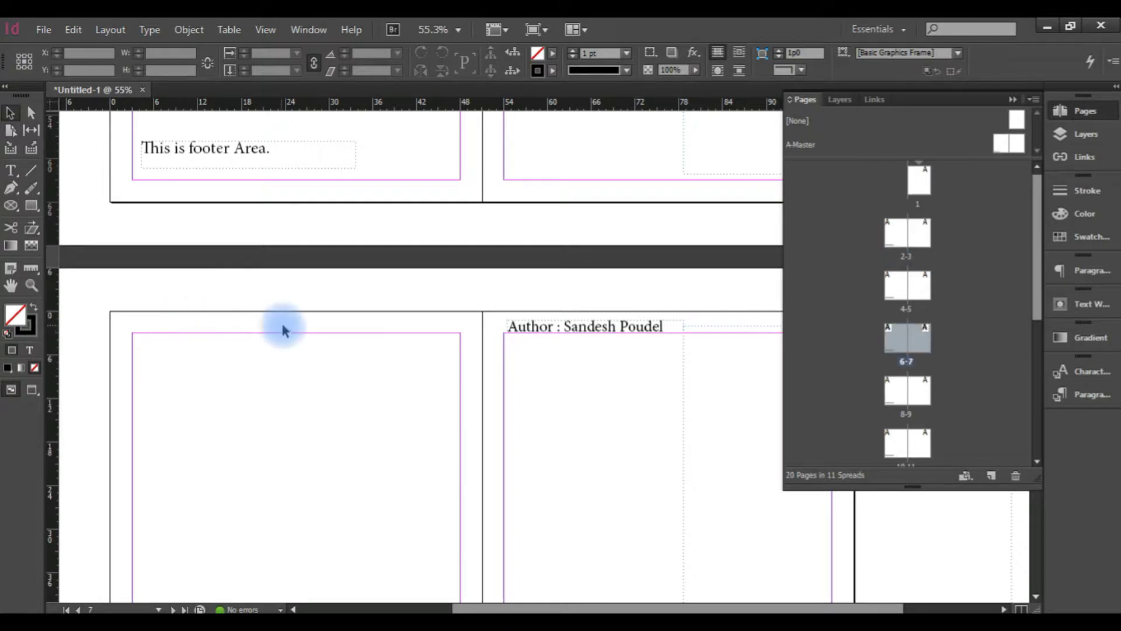
drag(504, 315, 619, 331)
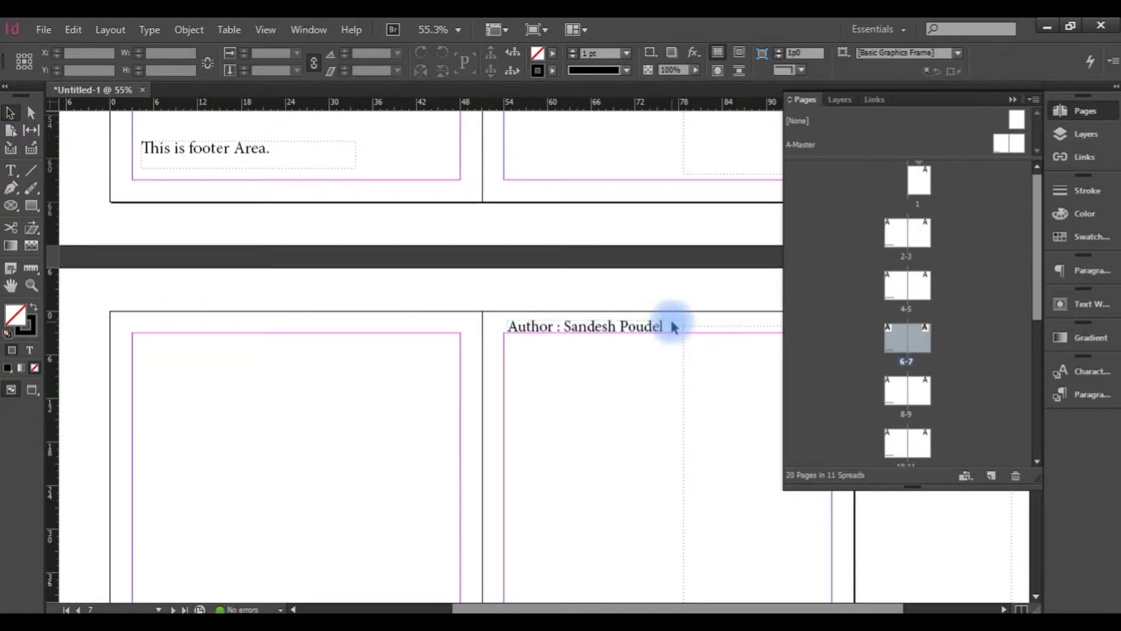
scroll(476, 358, up, 3)
scroll(234, 304, down, 2)
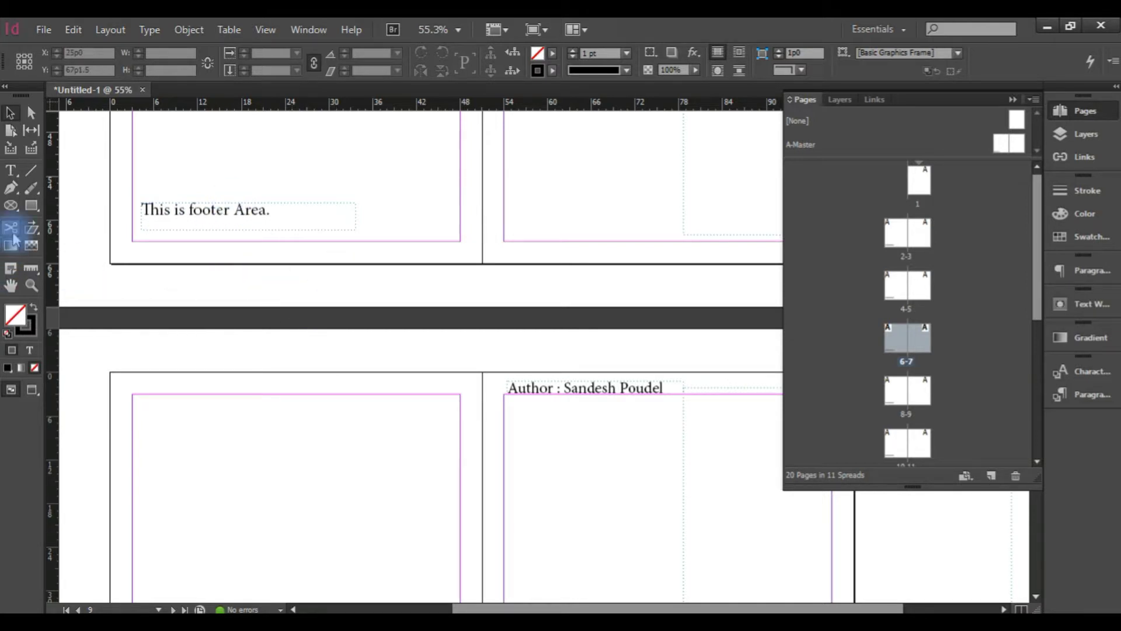
click(11, 171)
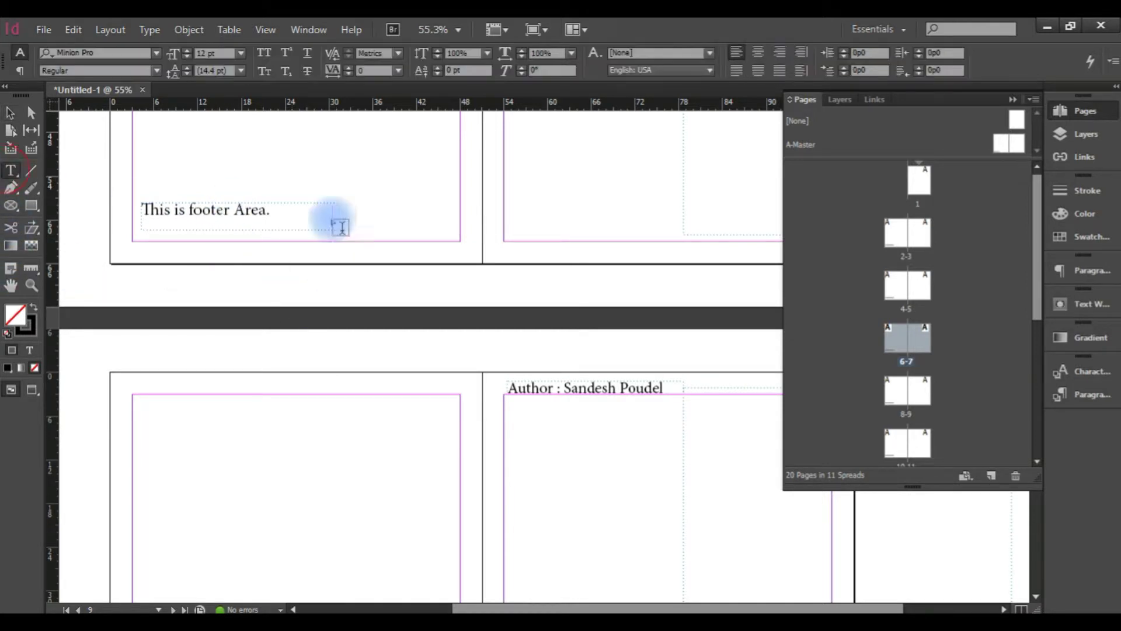
double_click(1002, 153)
Draw a small frame at the left master page's top-left corner holding a Current Page Number marker.
scroll(519, 368, down, 3)
drag(543, 234, 411, 410)
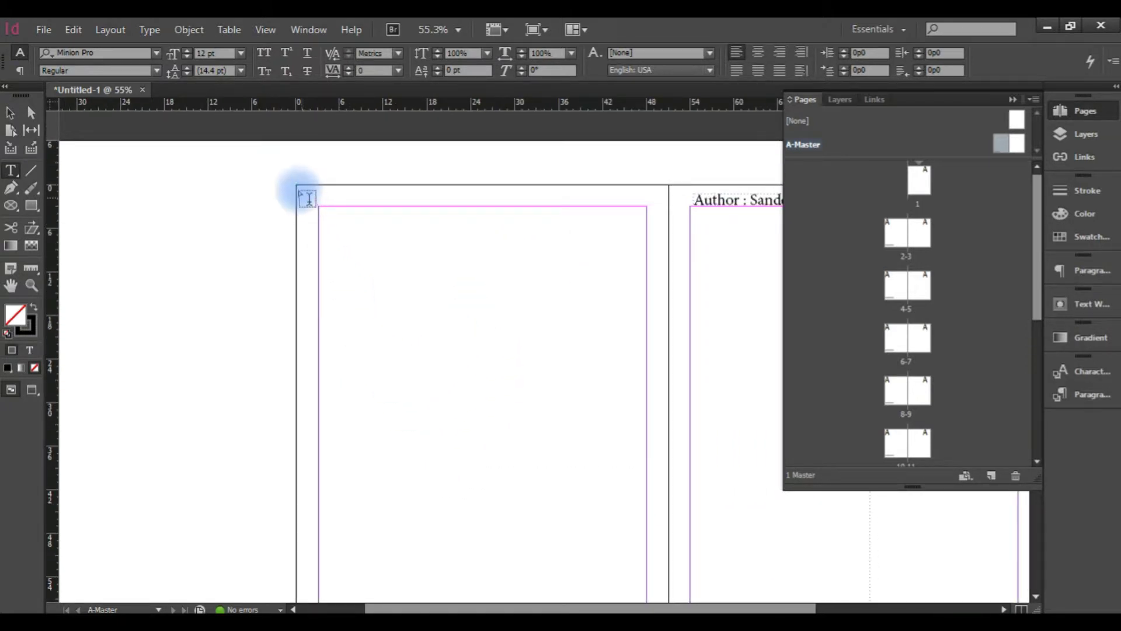
drag(308, 195, 357, 204)
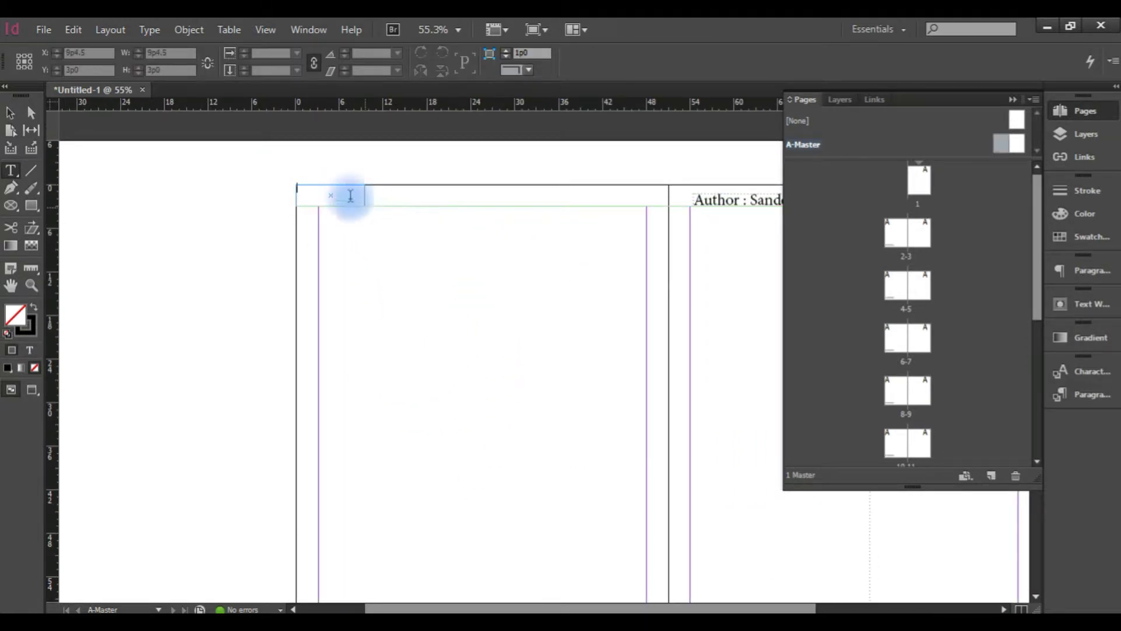
right_click(346, 192)
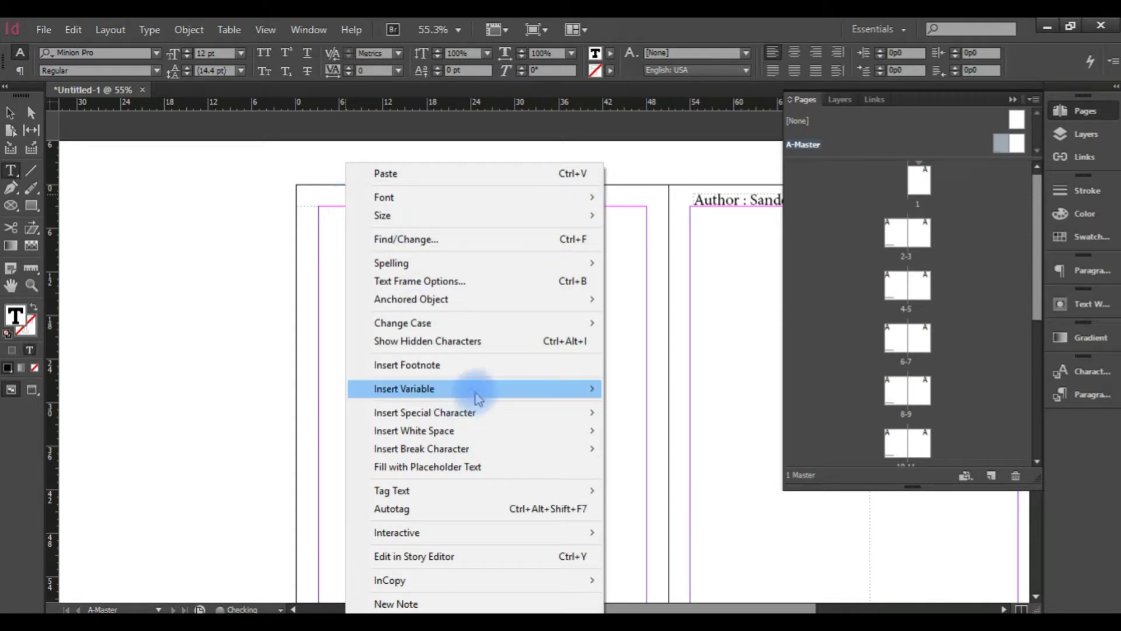
click(544, 413)
mouse_move(689, 415)
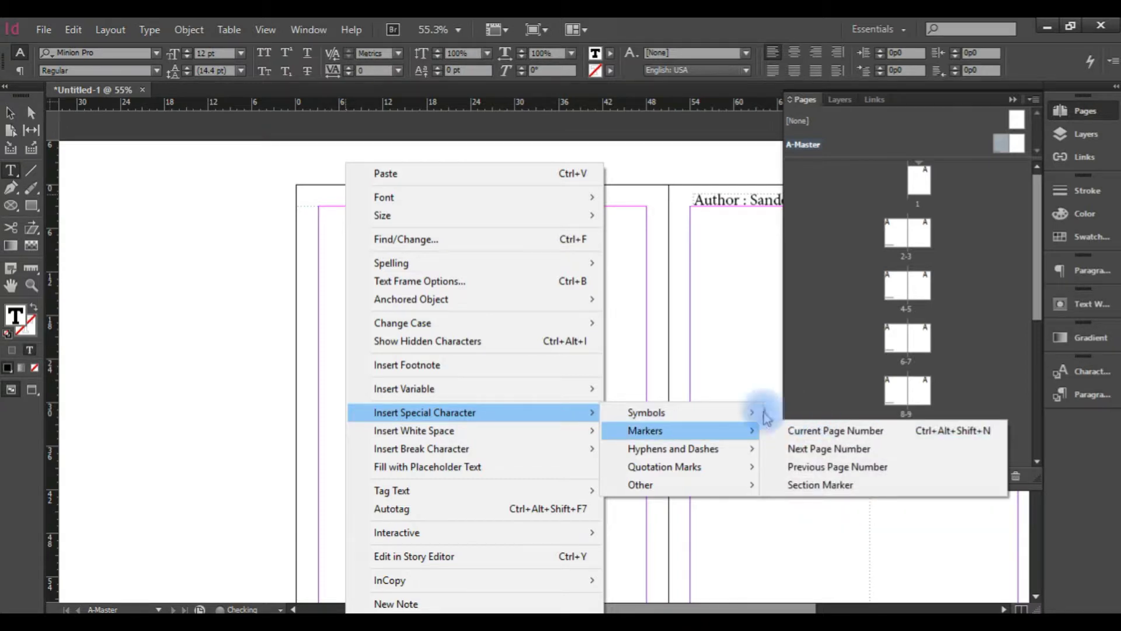
mouse_move(714, 431)
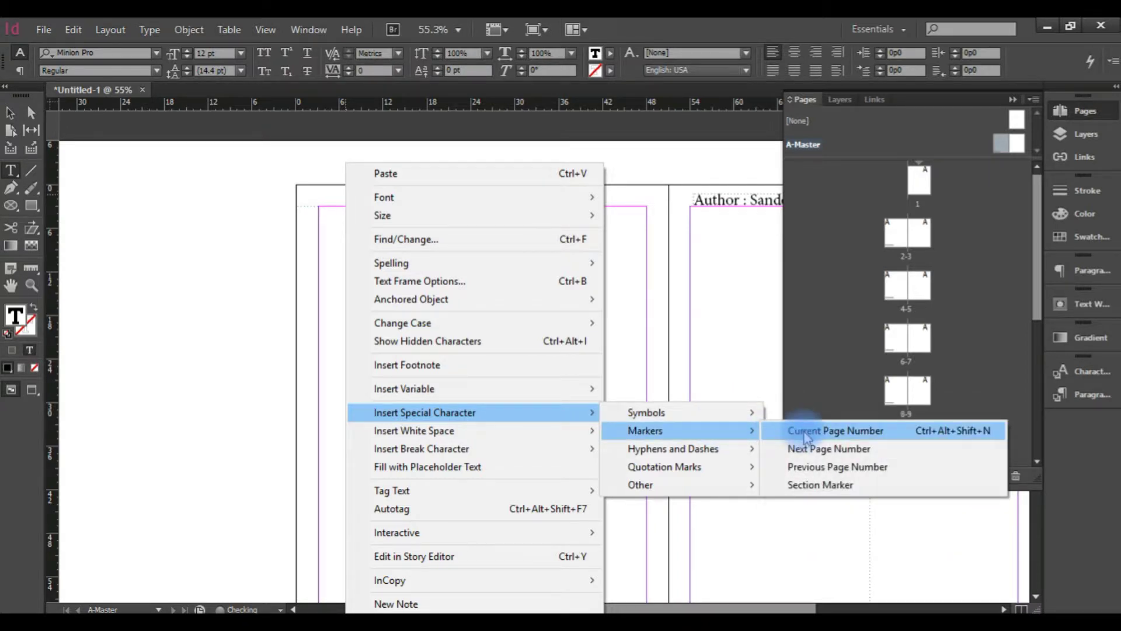
click(804, 432)
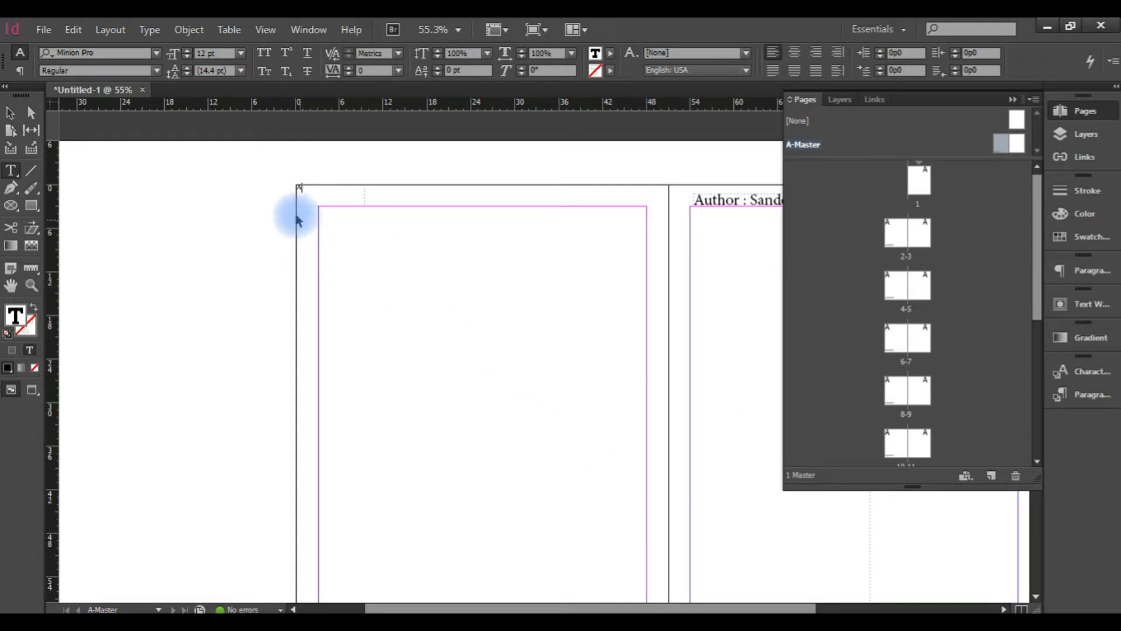
Zoom in on the inserted marker, which shows 'A' on the master page.
click(293, 187)
click(570, 205)
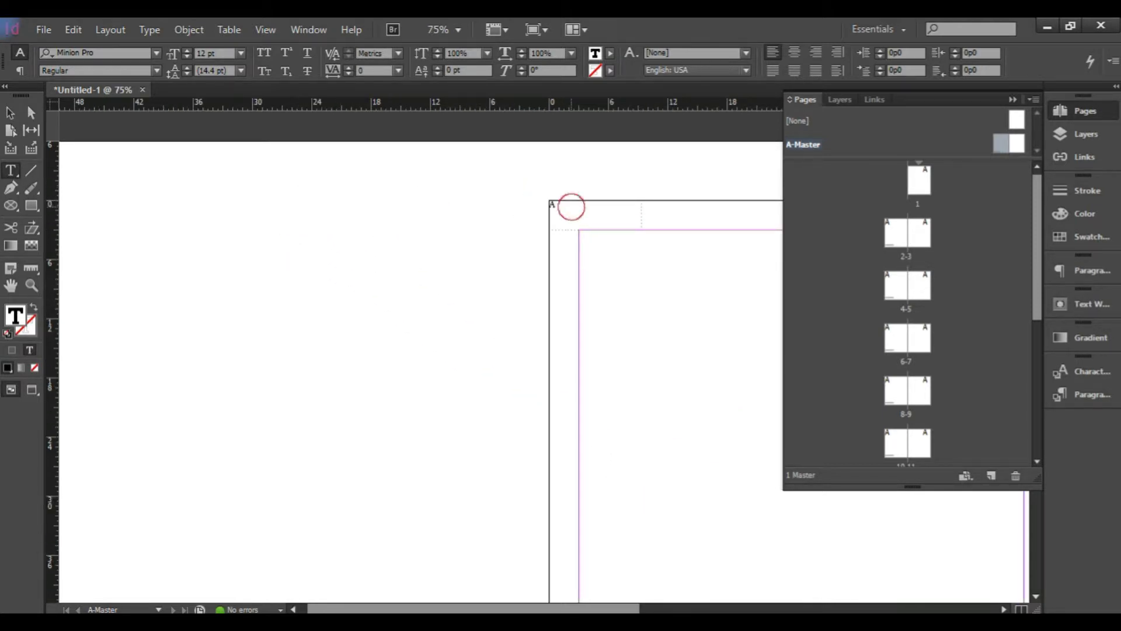
click(519, 219)
click(570, 255)
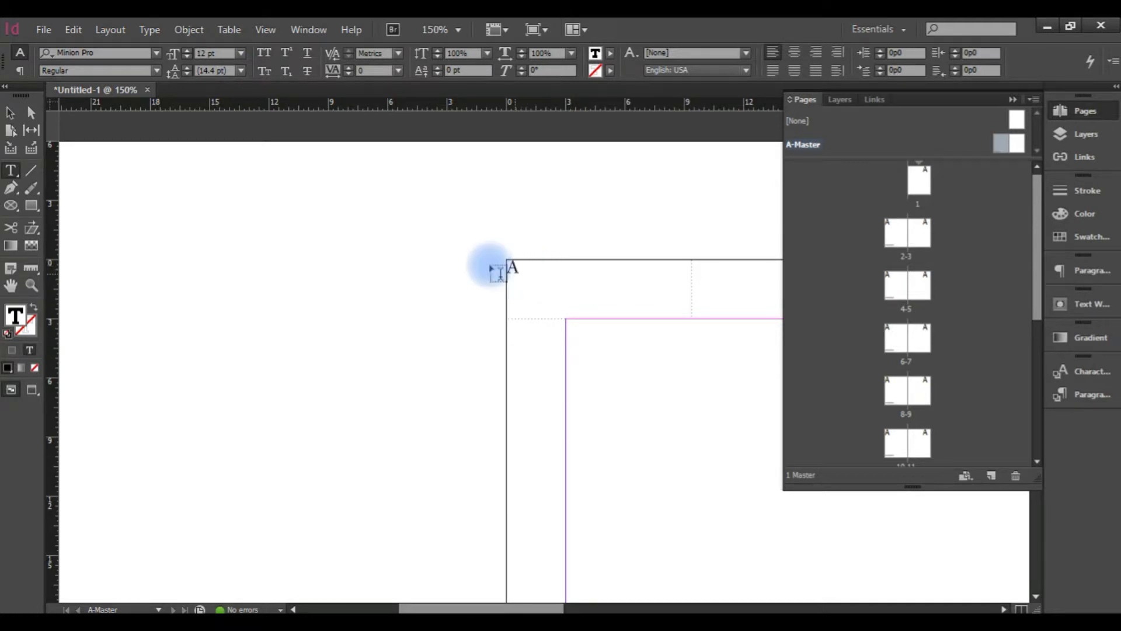
click(146, 31)
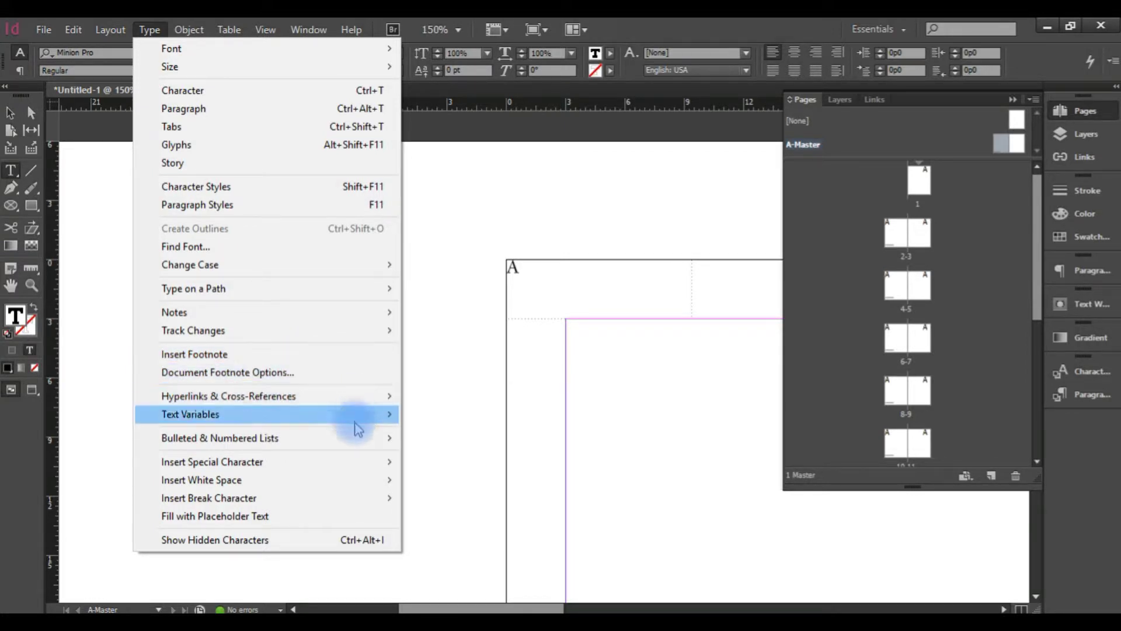
mouse_move(366, 461)
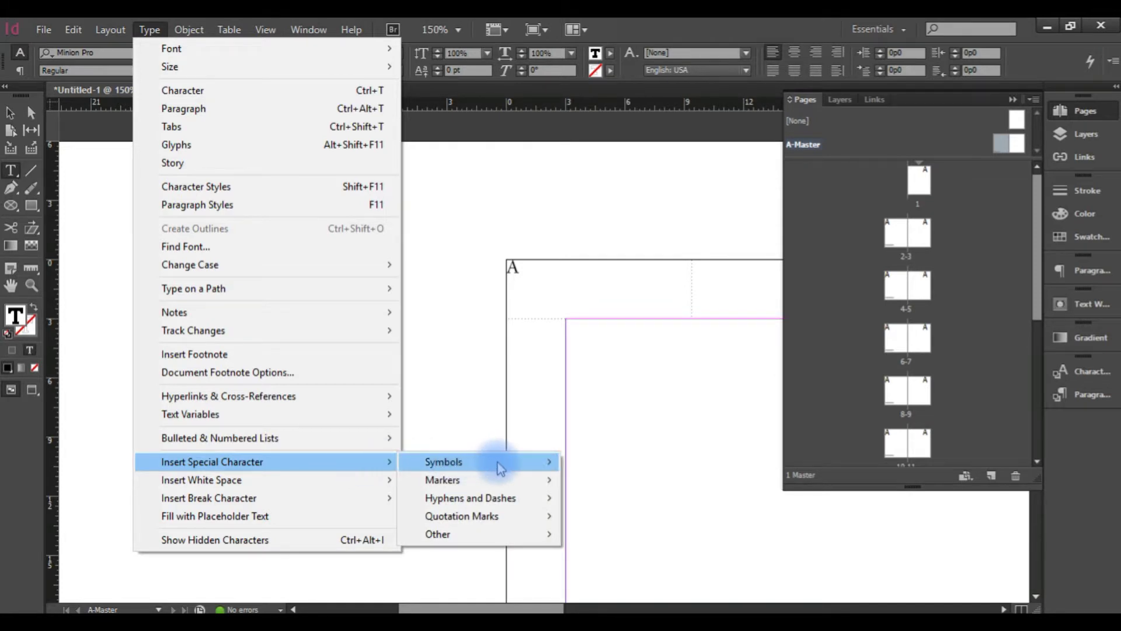
mouse_move(506, 485)
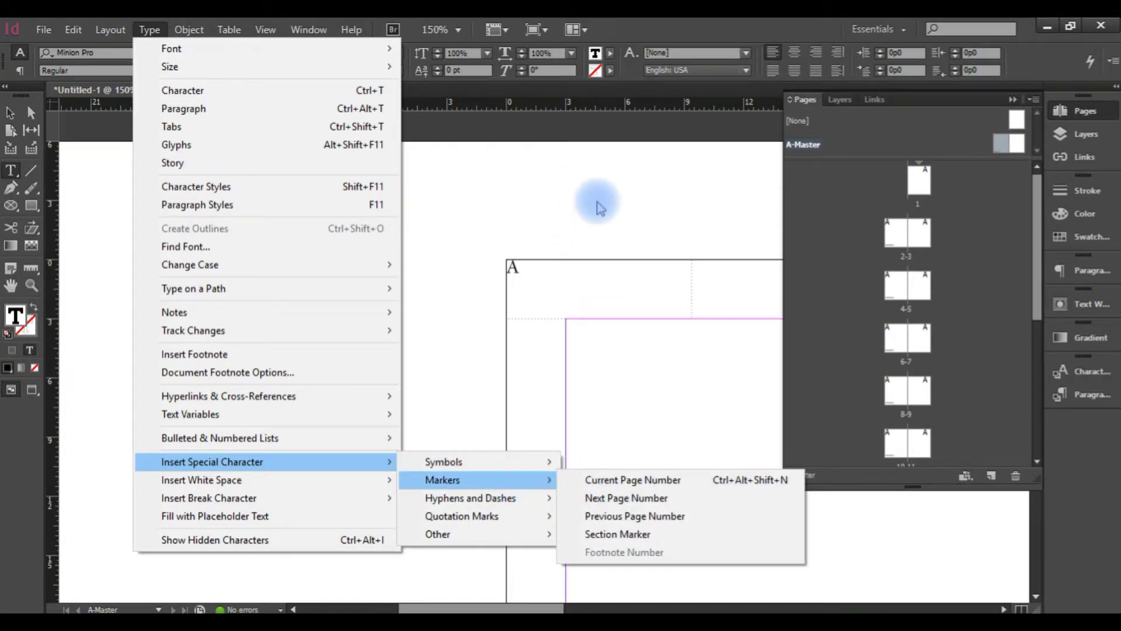
click(660, 25)
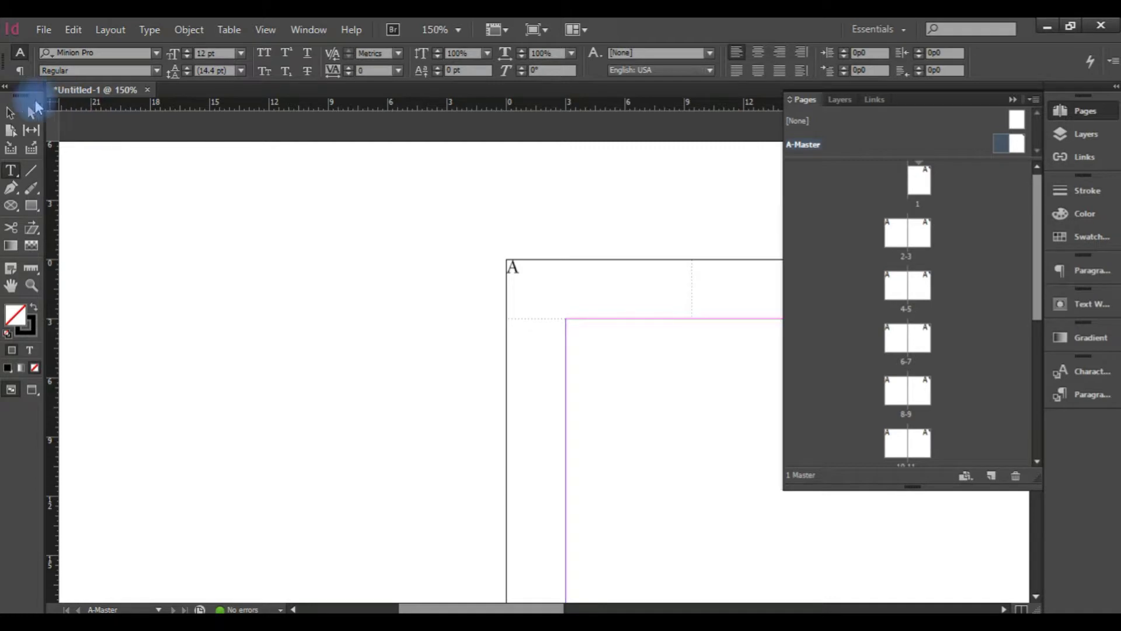
Jump between pages 1, 2, 4 and 5 to check their automatic page numbers.
click(10, 112)
drag(591, 376, 250, 293)
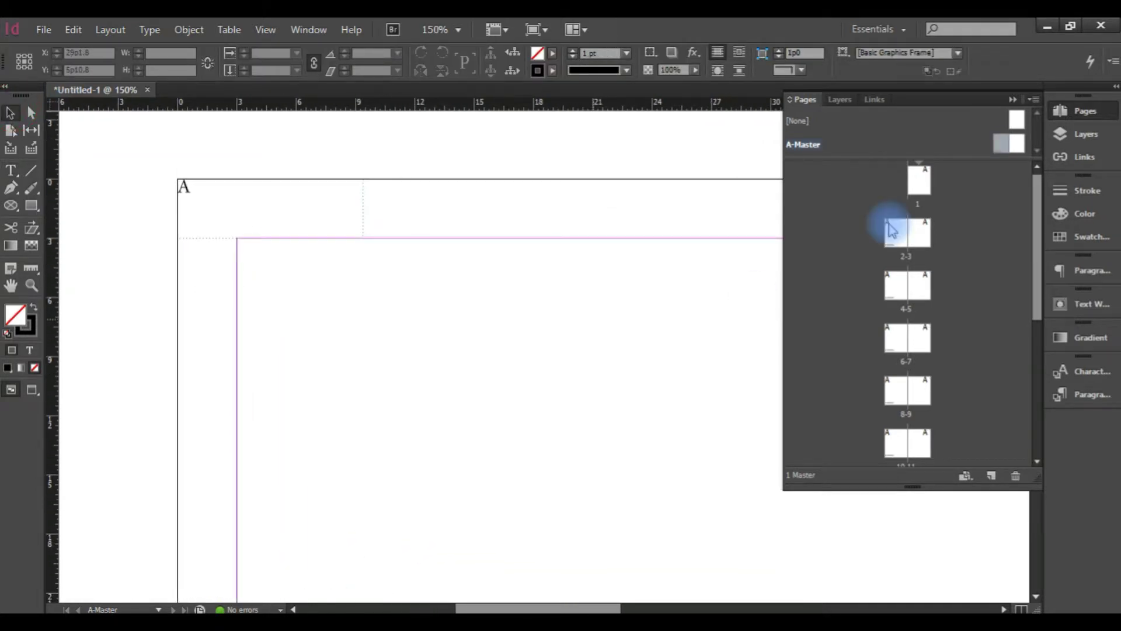
click(919, 180)
double_click(895, 234)
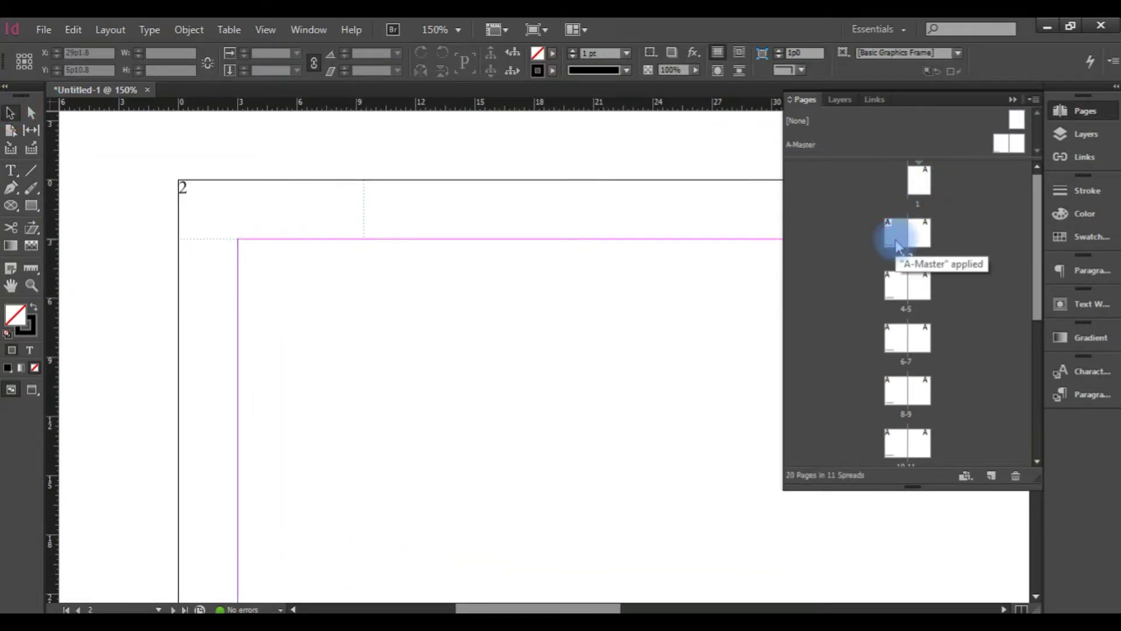
double_click(918, 179)
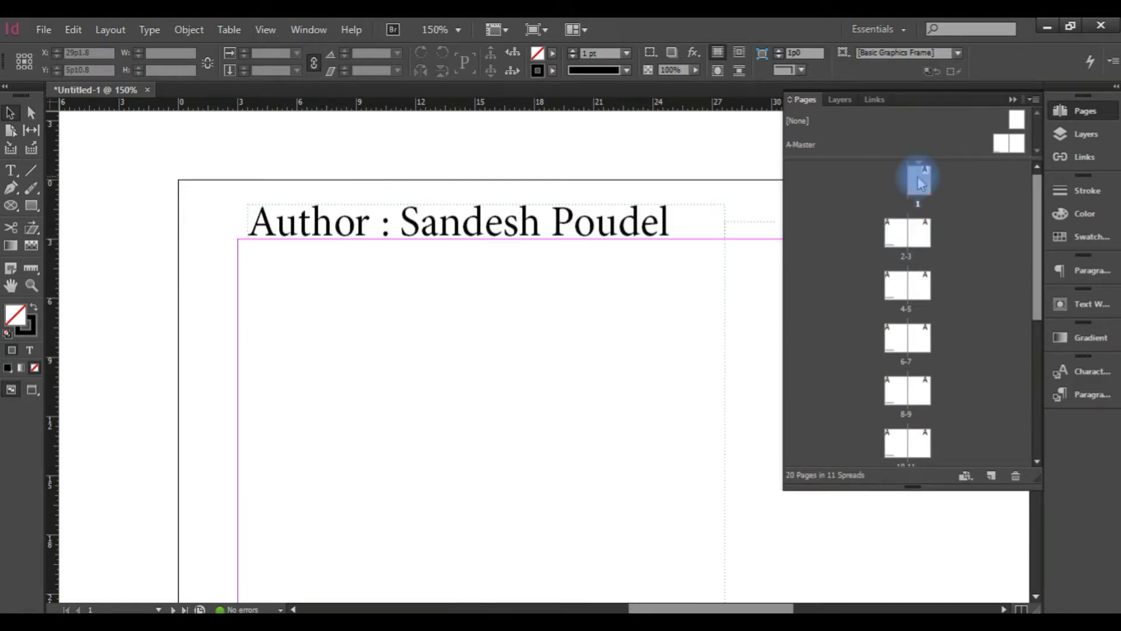
double_click(895, 230)
double_click(894, 290)
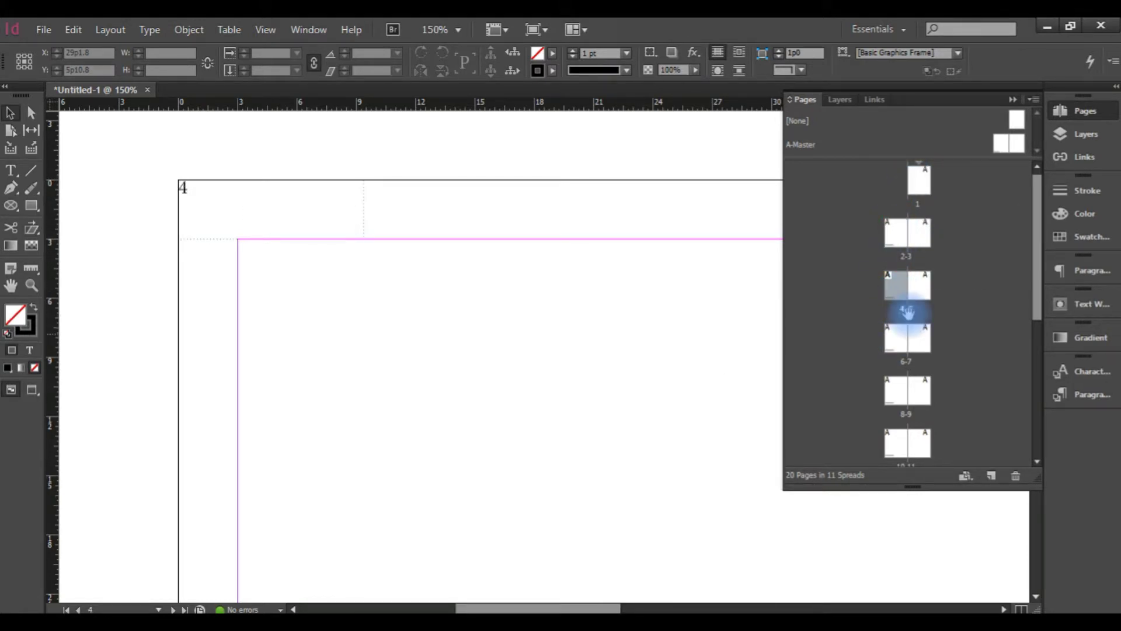
click(921, 285)
Zoom and pan across the spreads to inspect the page numbers and footer text.
ctrl+alt+click(579, 336)
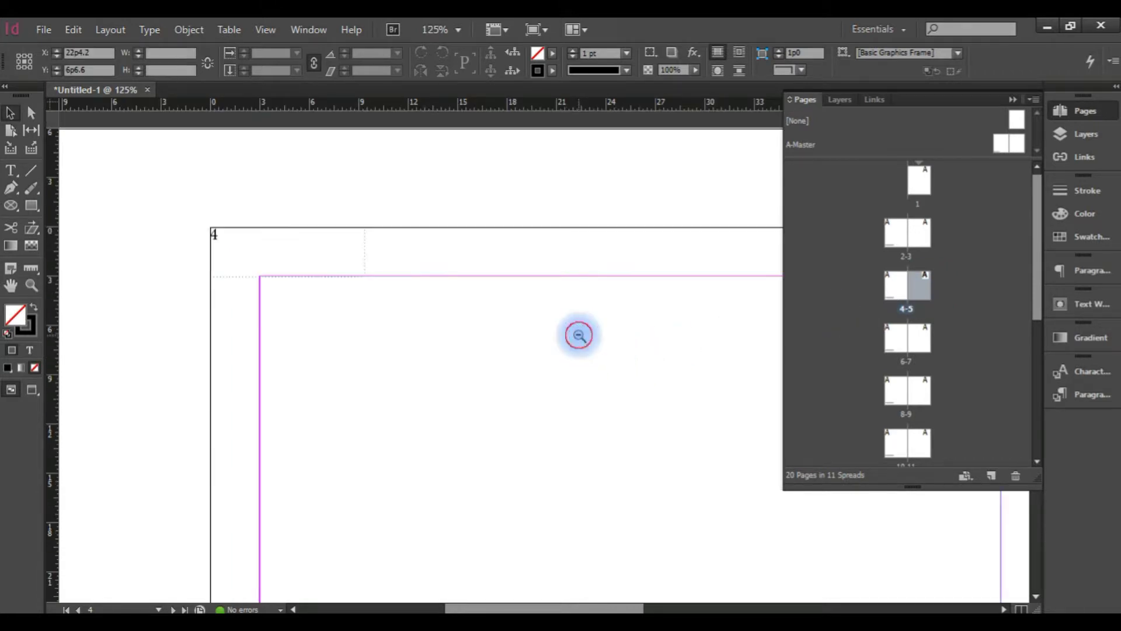
ctrl+alt+click(579, 336)
drag(614, 362, 366, 296)
ctrl+alt+click(404, 305)
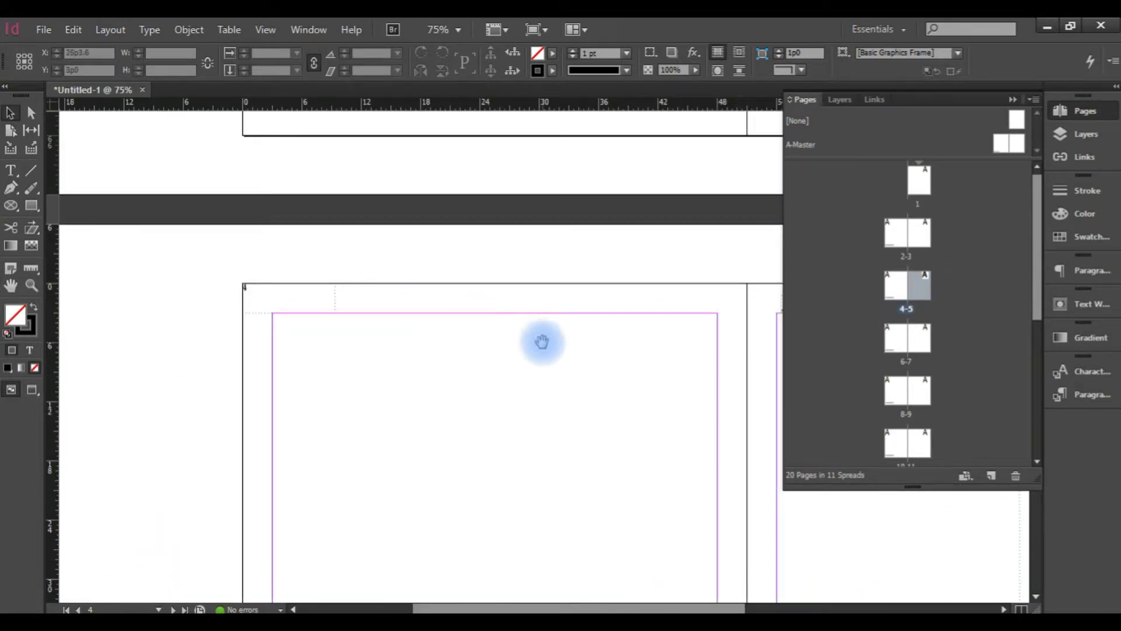
drag(543, 343, 381, 268)
ctrl+alt+click(382, 280)
drag(561, 332, 420, 292)
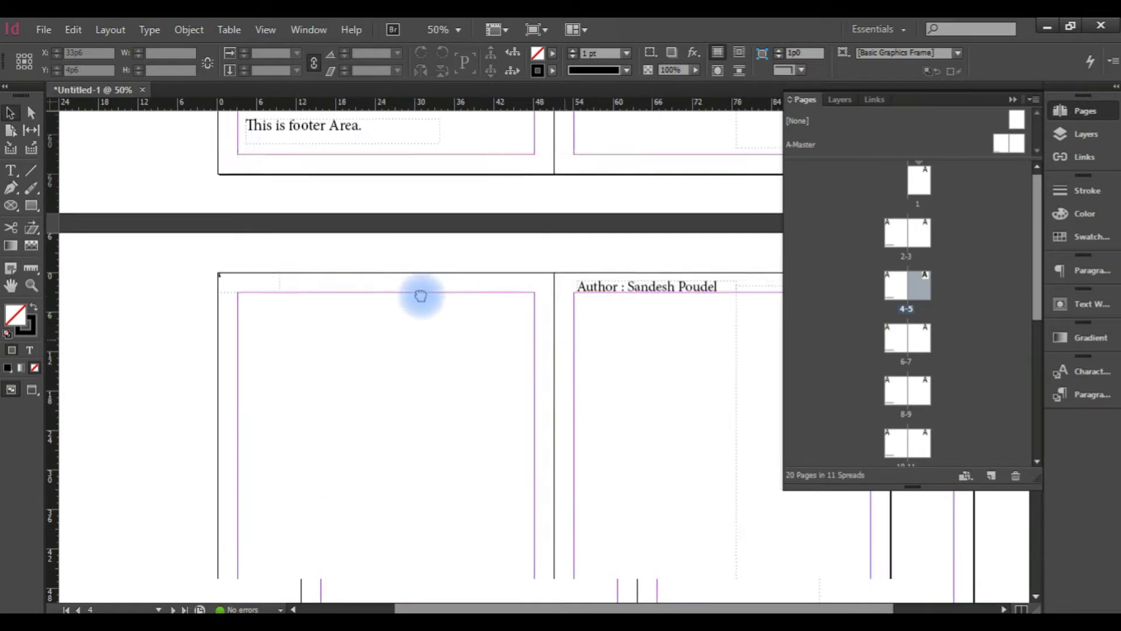
scroll(496, 280, down, 5)
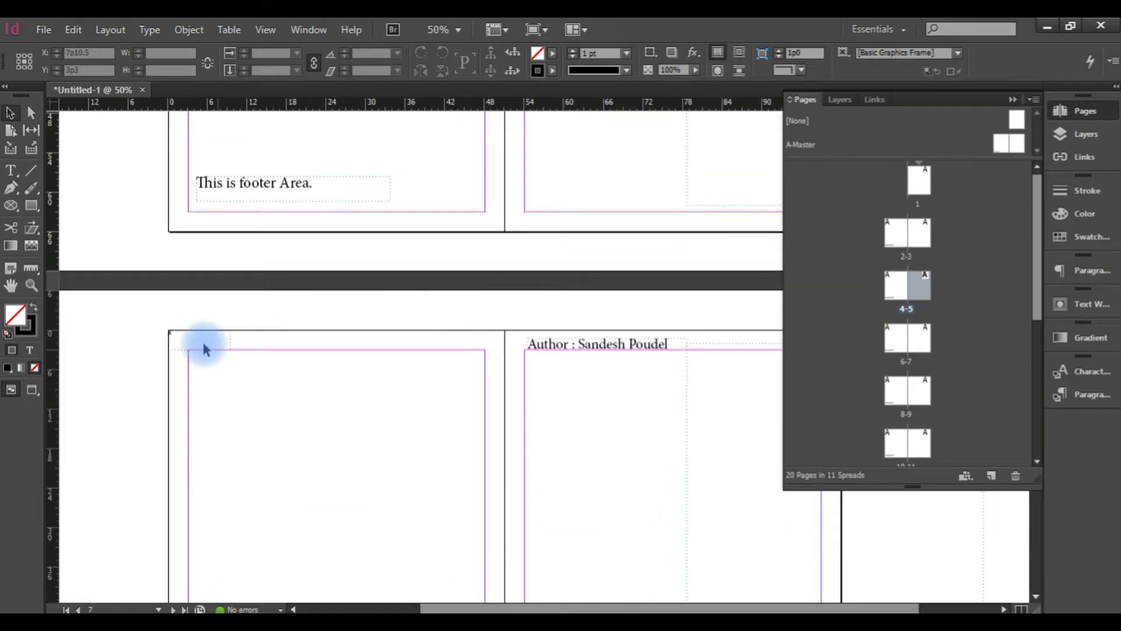
click(166, 334)
scroll(578, 356, down, 10)
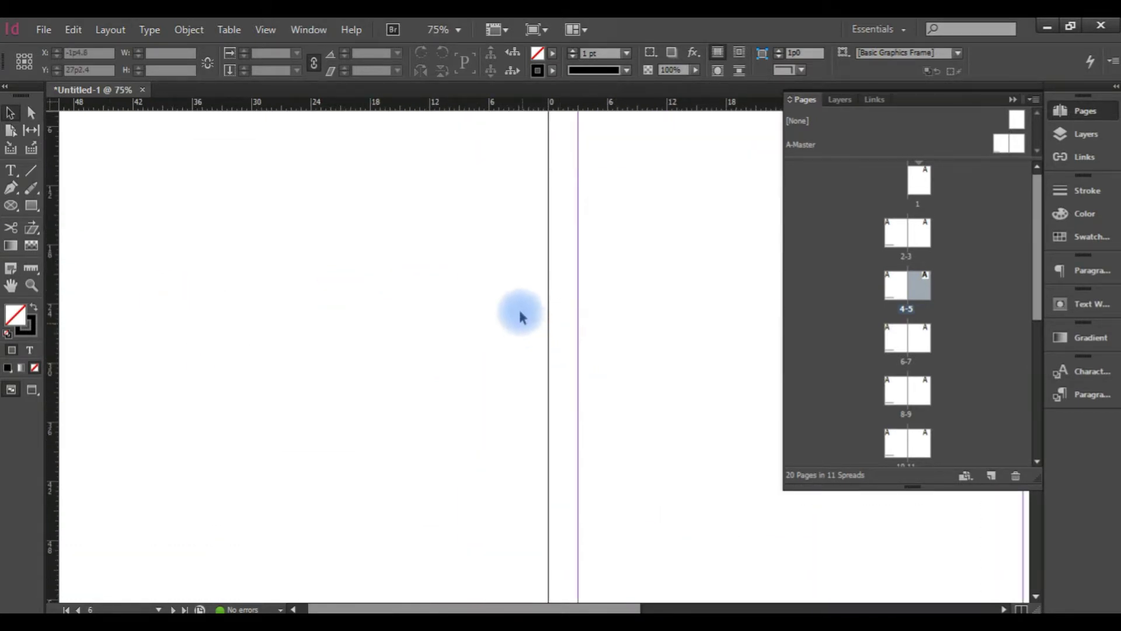
drag(578, 185, 238, 317)
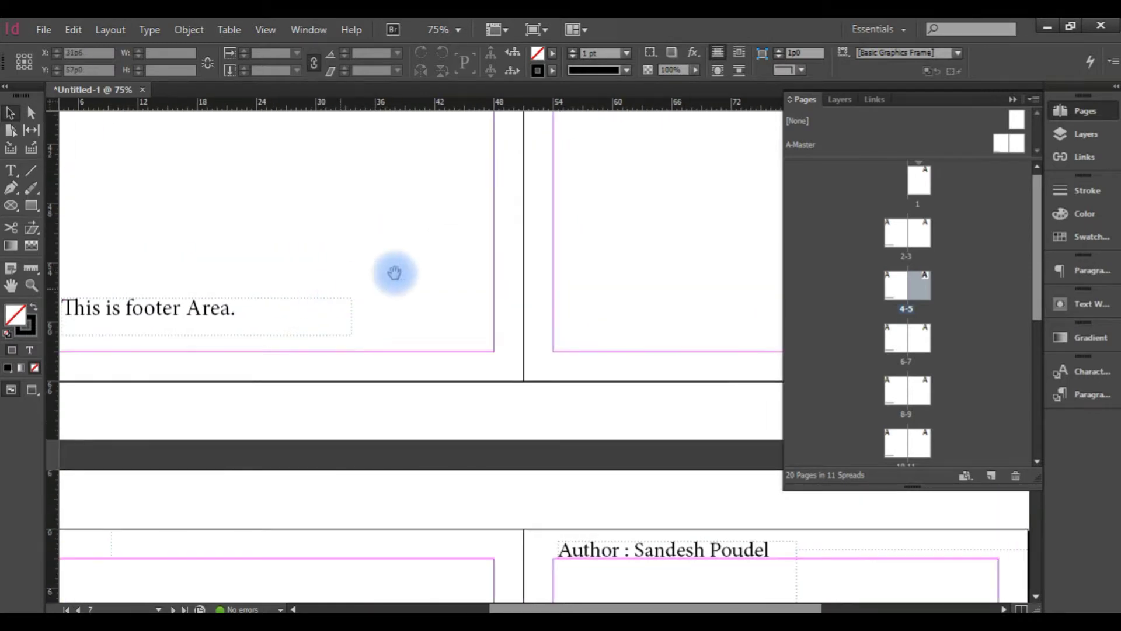
drag(466, 261, 555, 225)
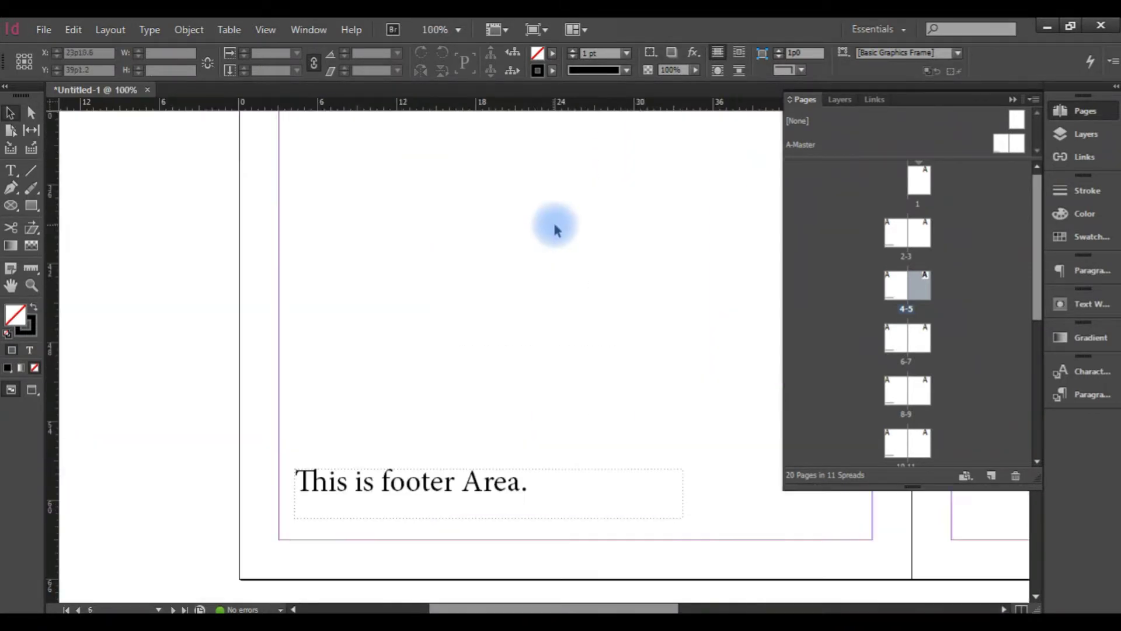
key(ctrl+minus)
key(ctrl+minus)
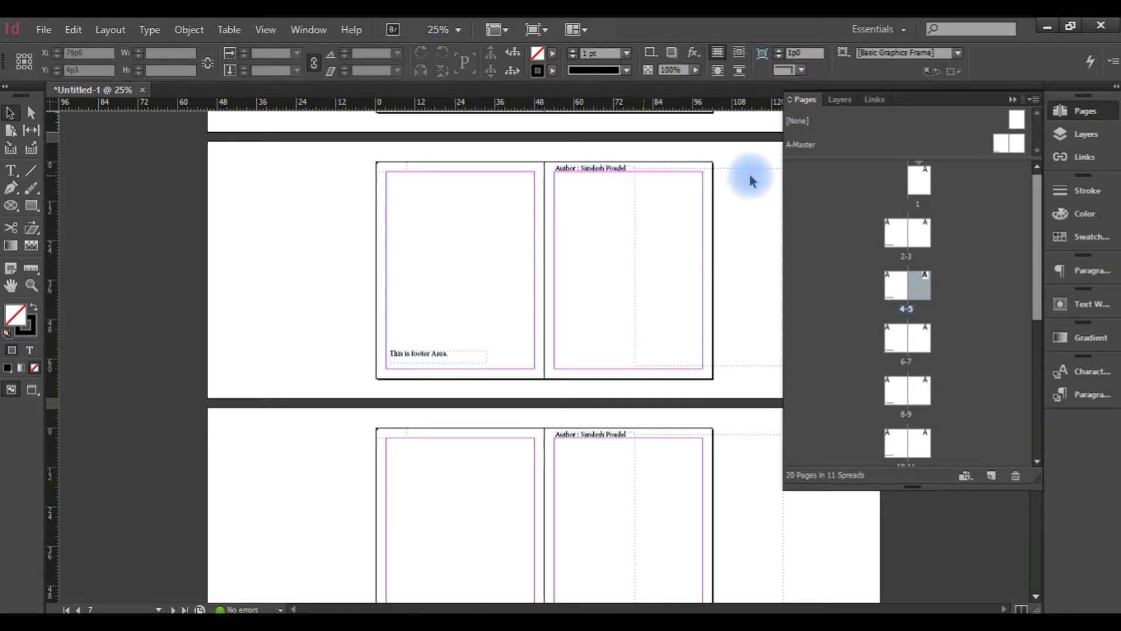
On the A-Master spread at actual size, drag the author header further right.
double_click(1009, 144)
key(ctrl+1)
drag(636, 260, 203, 408)
drag(438, 328, 269, 345)
drag(450, 263, 609, 251)
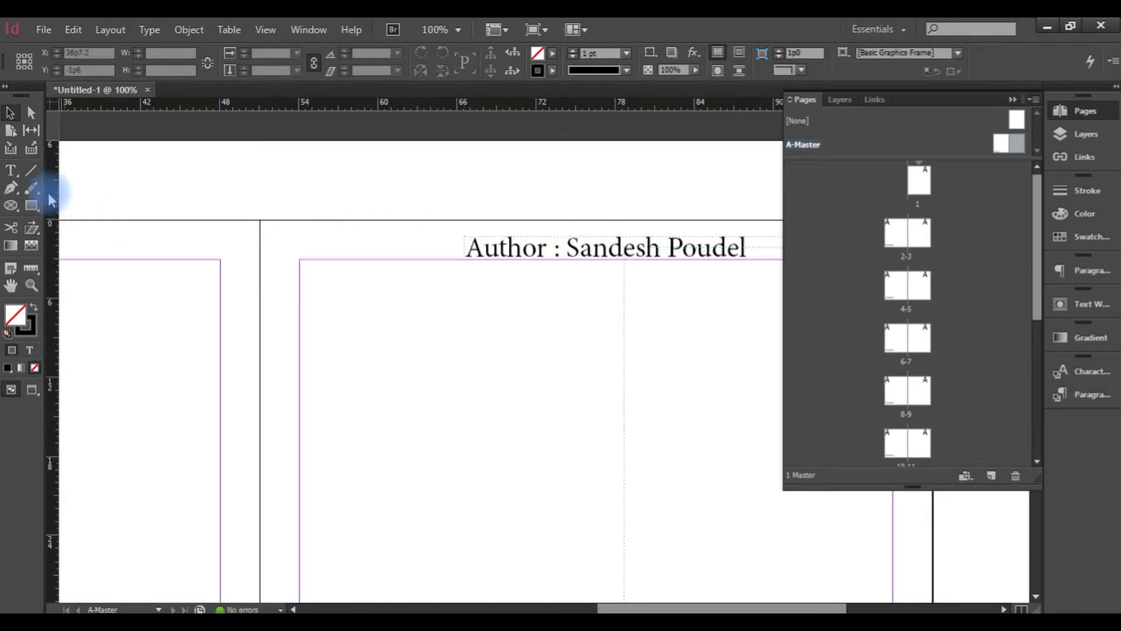
Shorten the left master page's page-number frame by dragging its bottom edge up.
ctrl+alt+click(311, 264)
drag(328, 266, 503, 286)
click(201, 222)
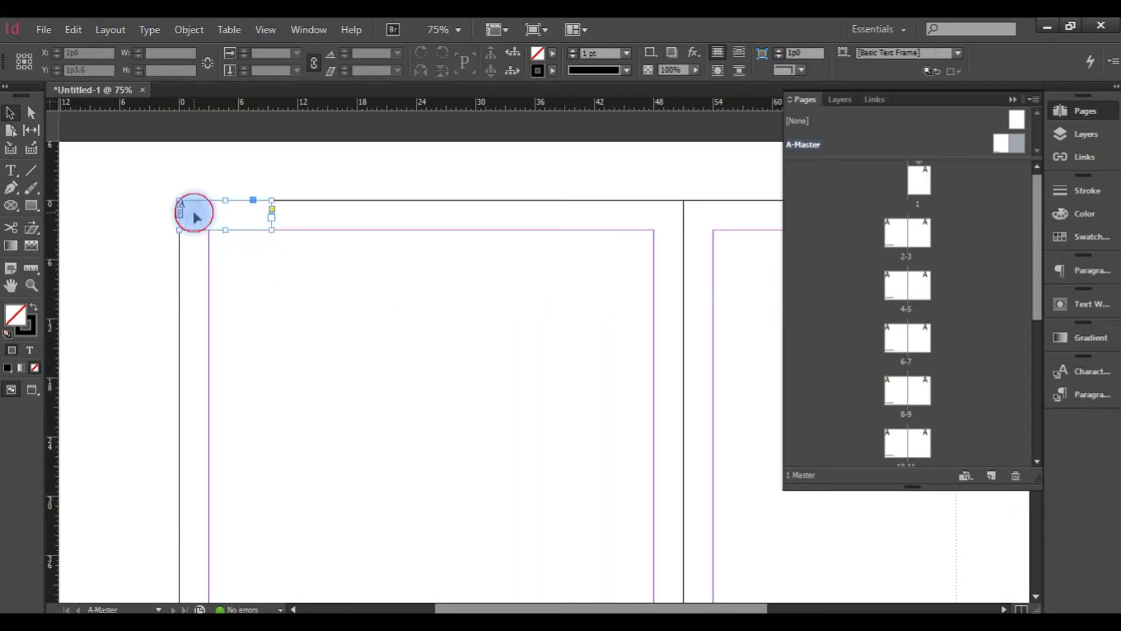
drag(228, 229, 225, 210)
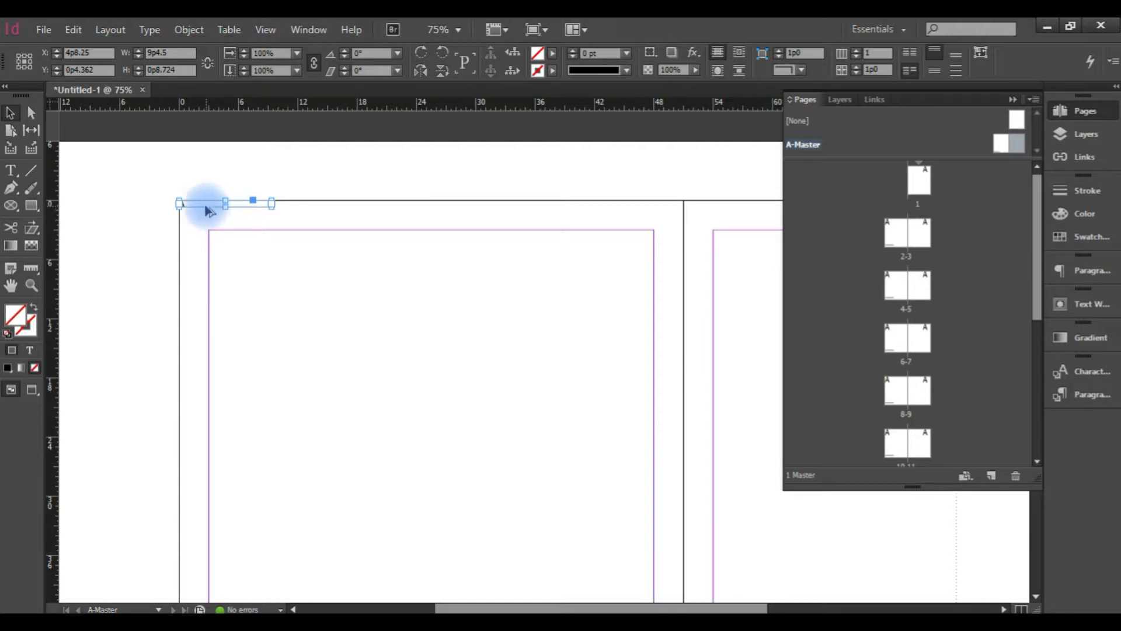
Place a copy of the page-number frame at the top of the right master page.
drag(207, 212, 740, 210)
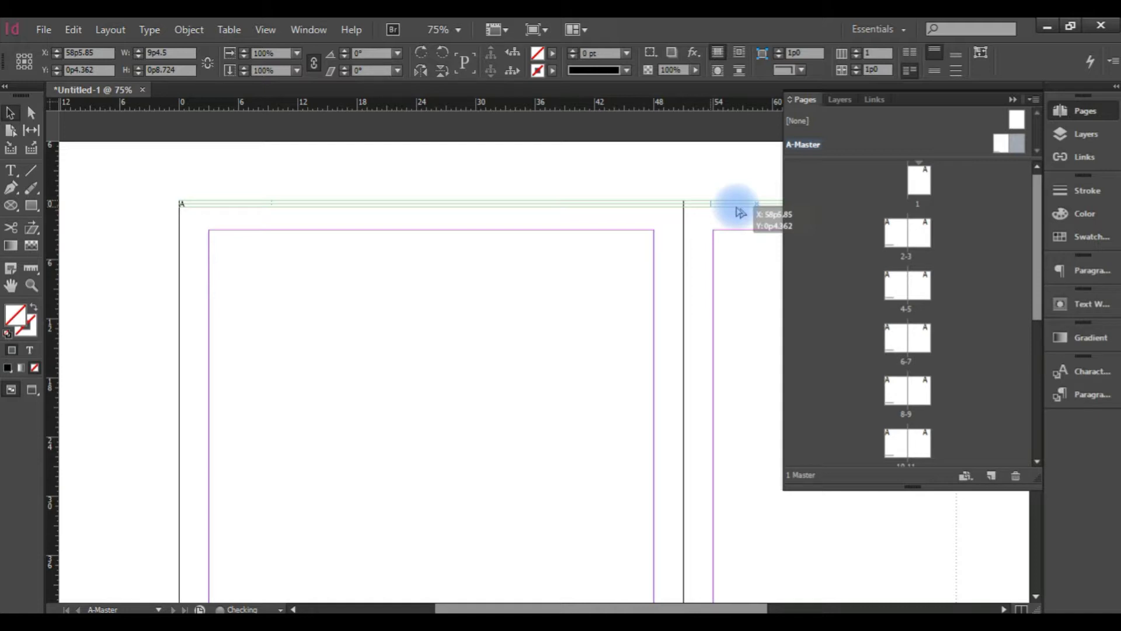
drag(741, 213, 740, 212)
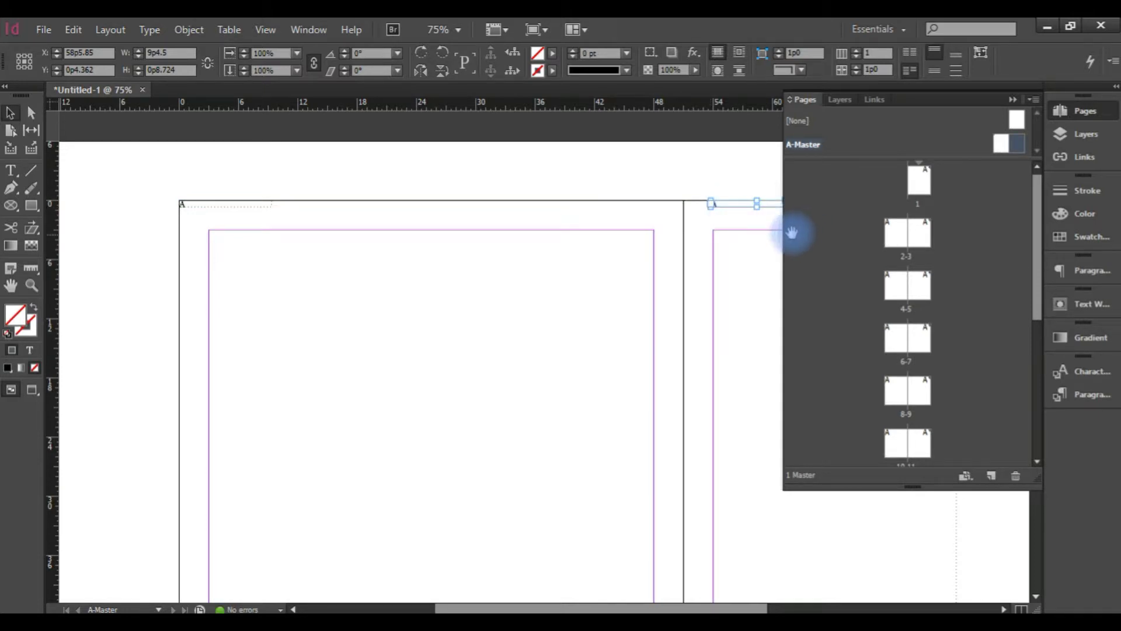
click(716, 227)
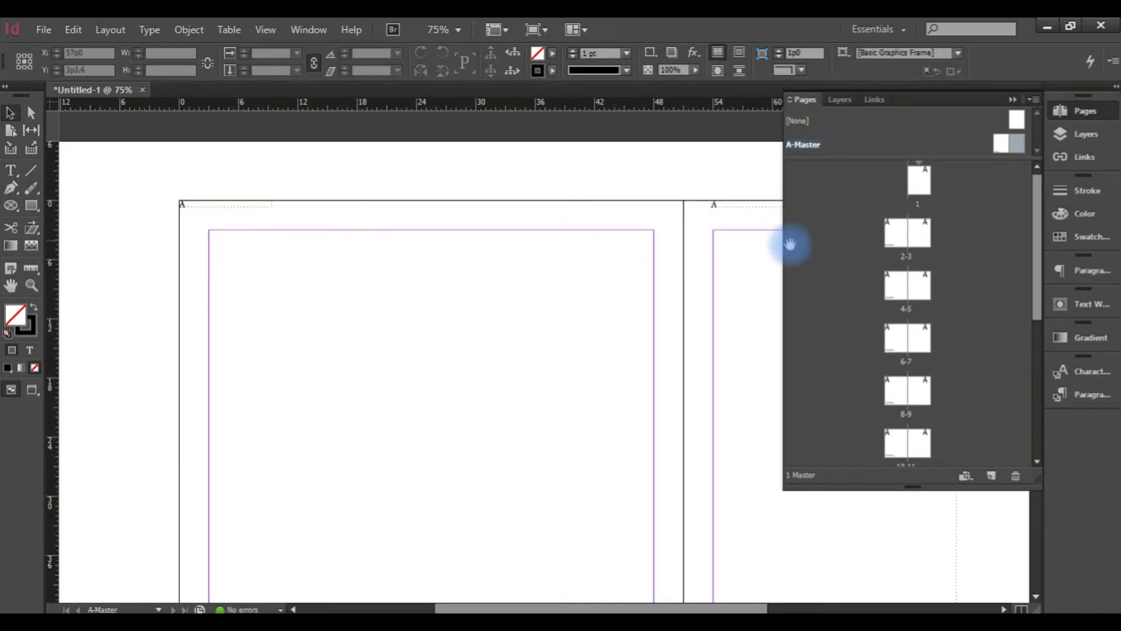
click(922, 239)
Scroll through pages 1 to 7 confirming each shows its own page number, ending on page 1.
double_click(922, 240)
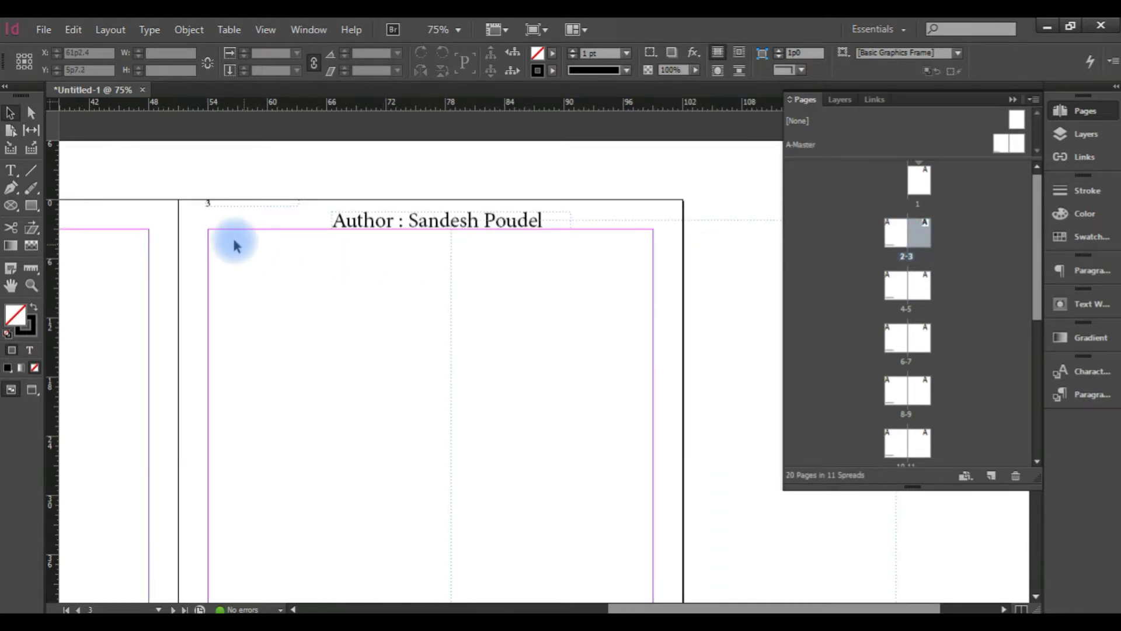
drag(244, 294, 671, 361)
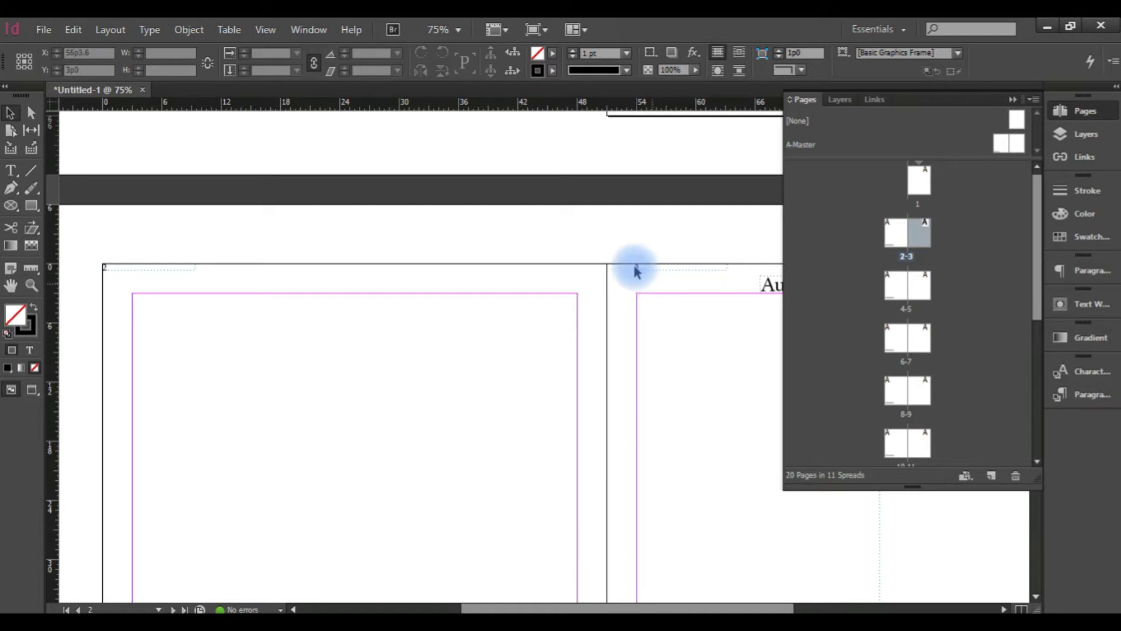
scroll(641, 275, up, 7)
scroll(616, 264, down, 10)
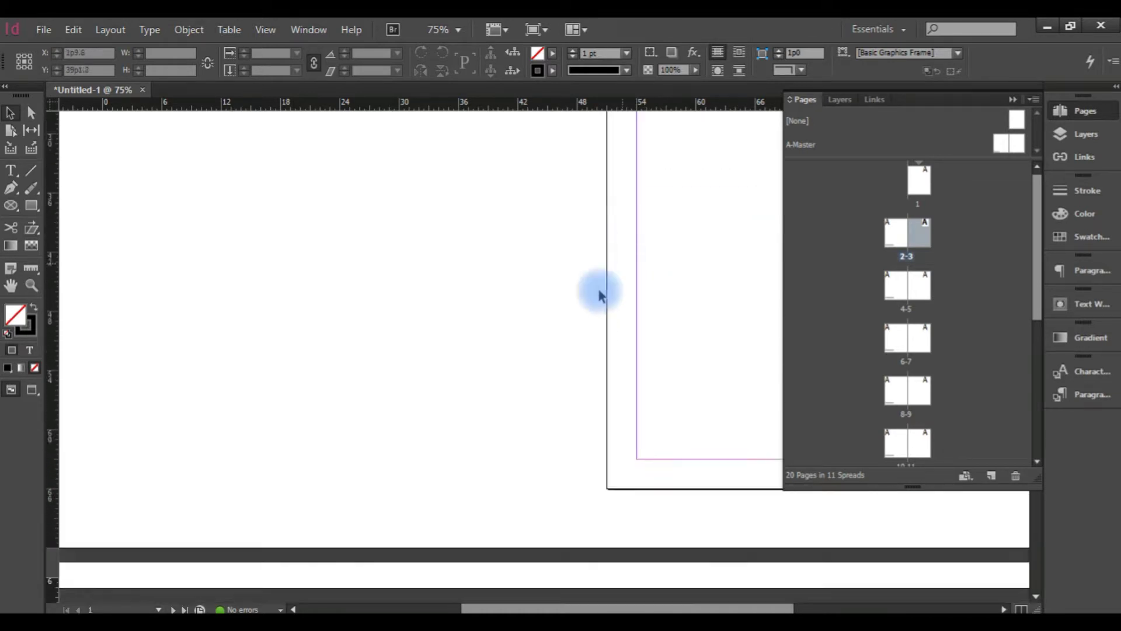
scroll(561, 304, down, 10)
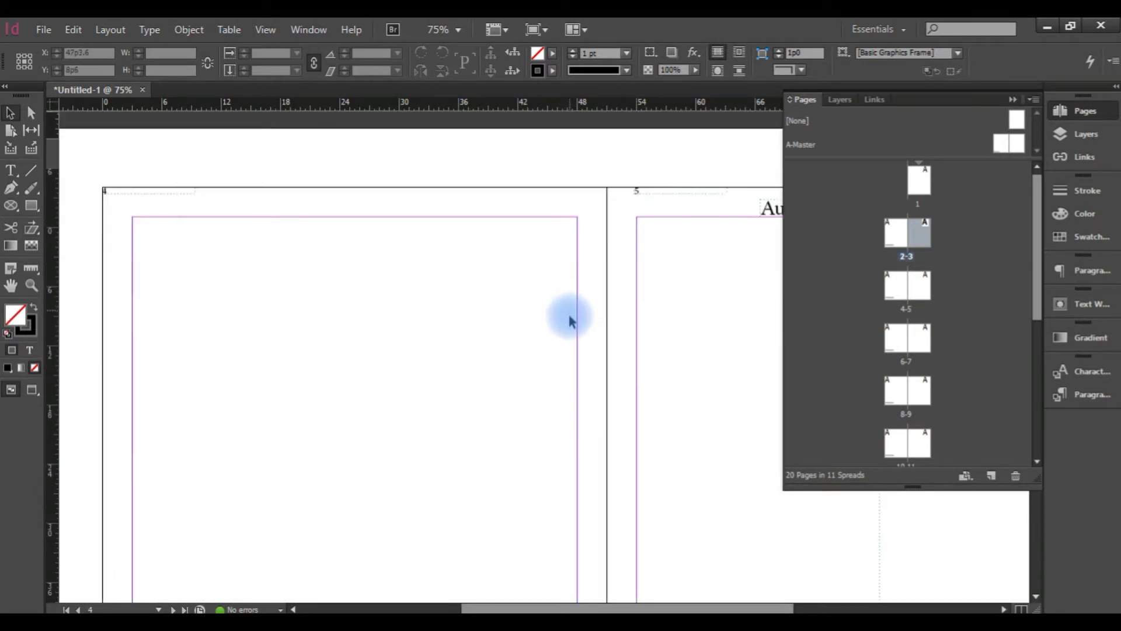
scroll(562, 322, down, 3)
scroll(632, 320, up, 10)
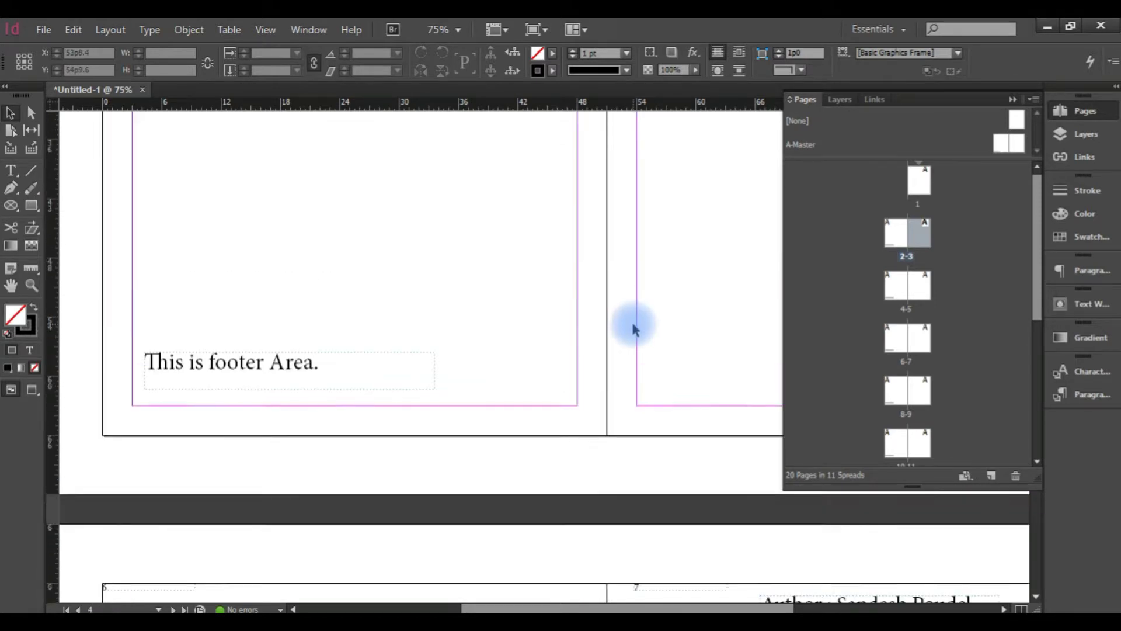
scroll(632, 320, up, 10)
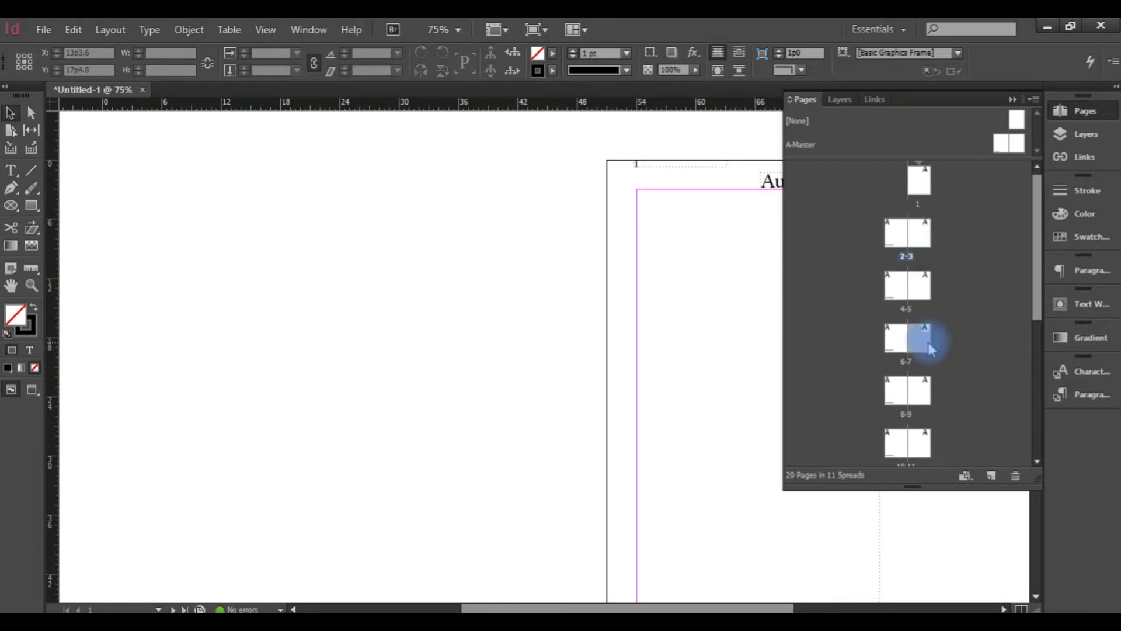
drag(931, 336, 901, 221)
click(666, 160)
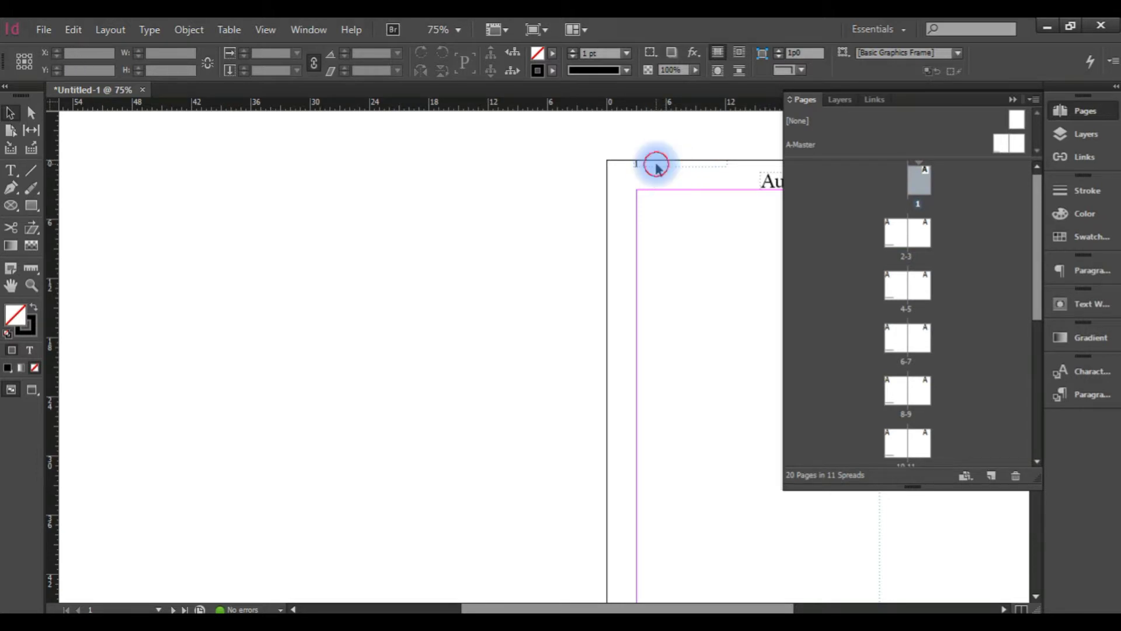
Override page 1's page-number frame from the master, then move to spread 2-3.
click(655, 162)
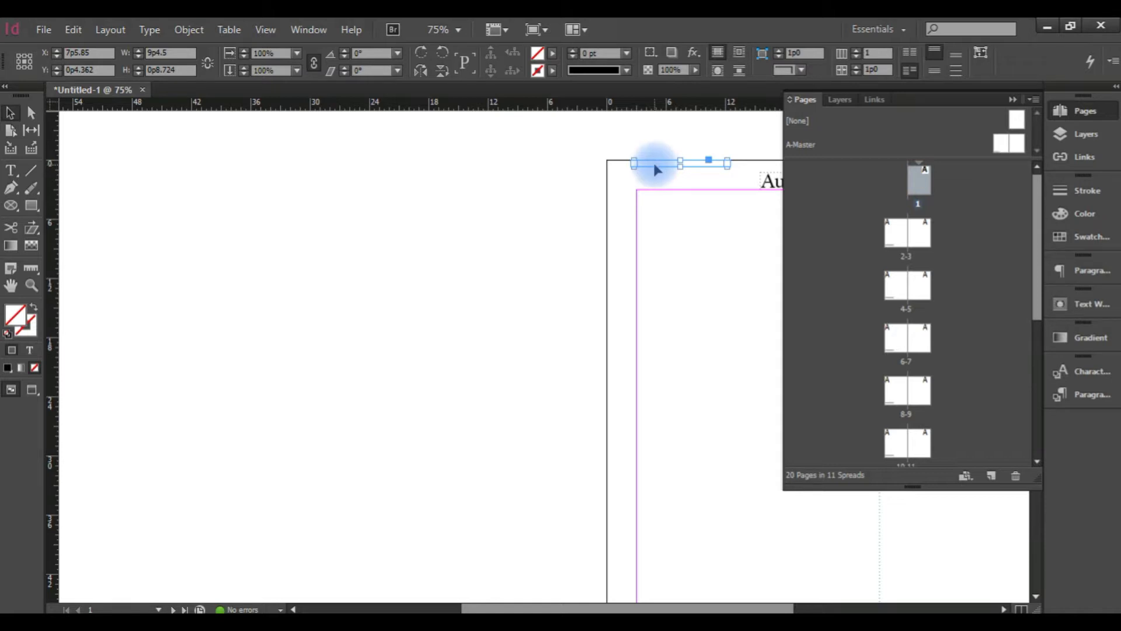
key(ctrl+shift+a)
scroll(555, 292, down, 10)
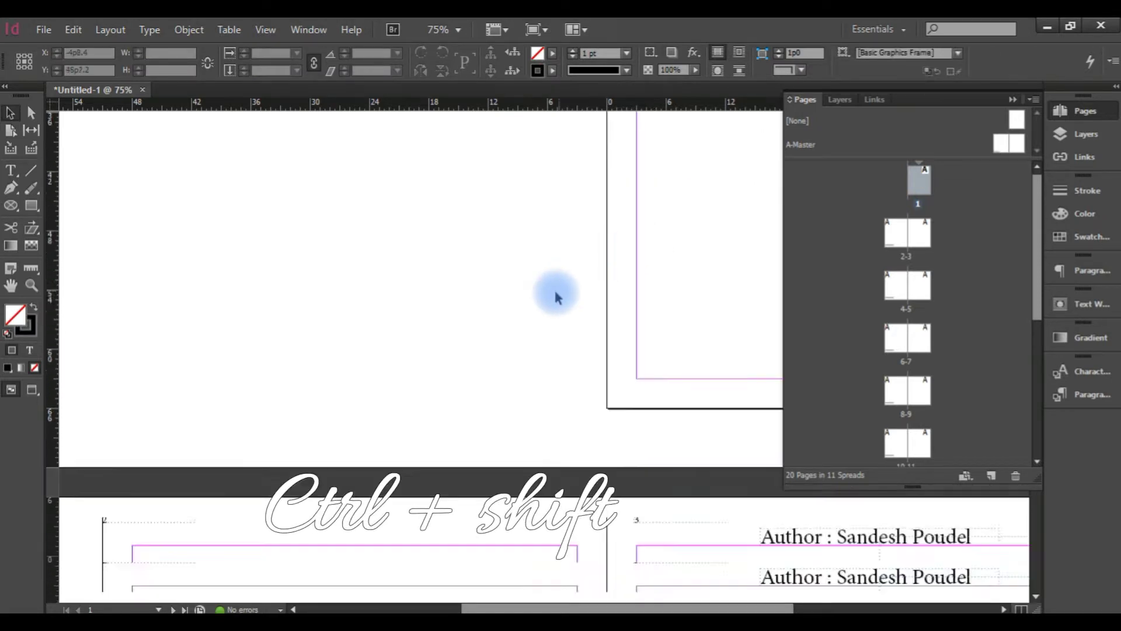
click(118, 201)
click(656, 203)
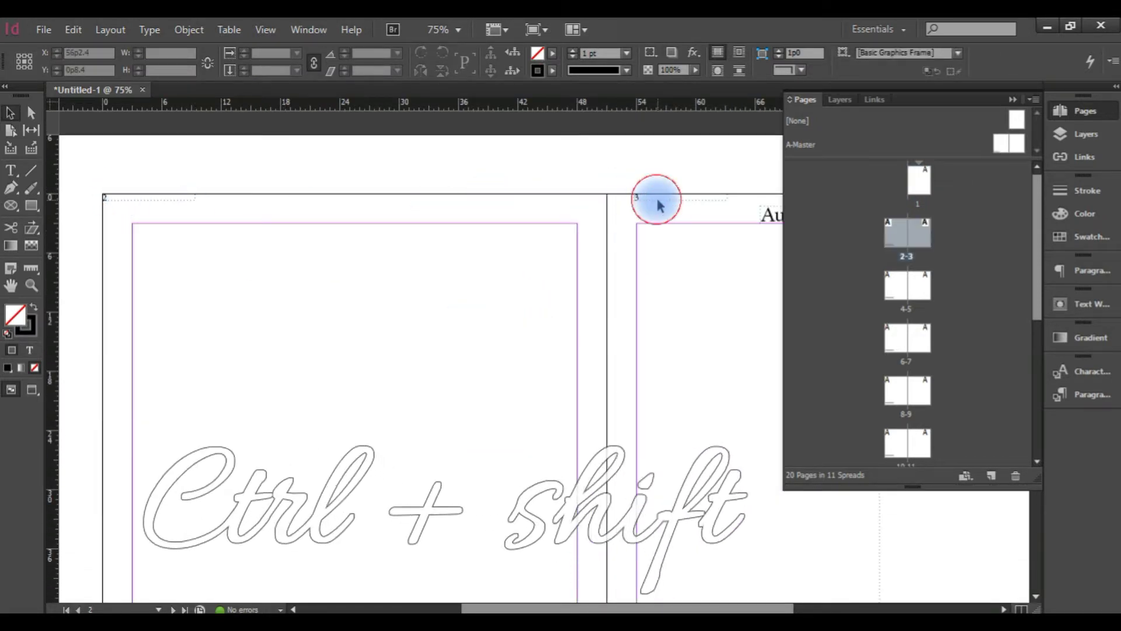
scroll(672, 292, down, 8)
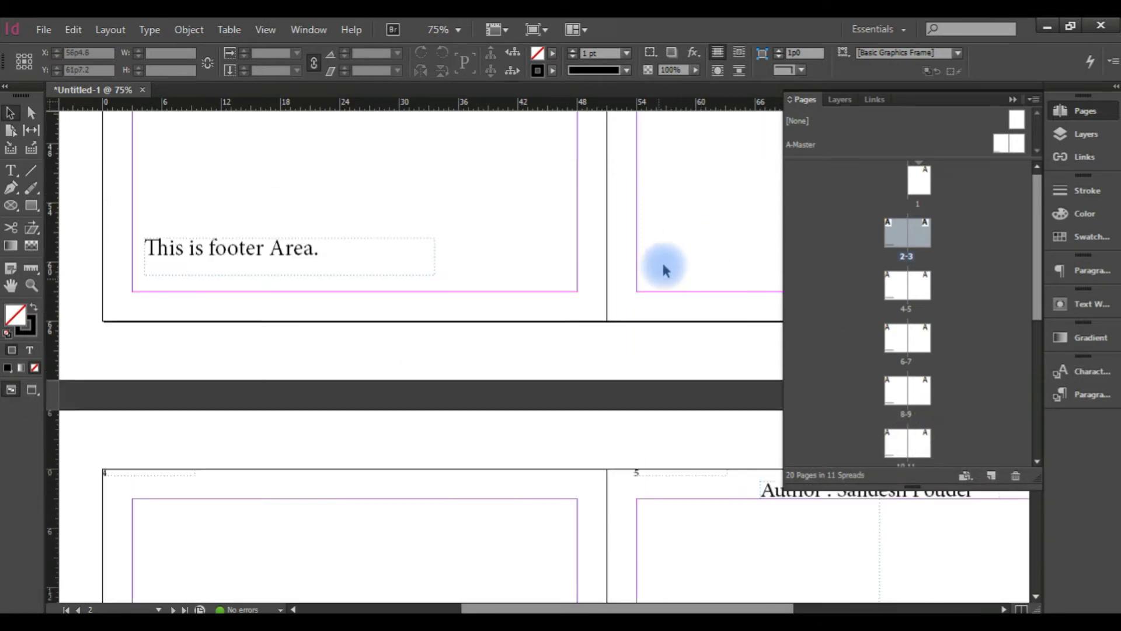
Override and delete page 2's master footer, then pan to page 3's author header.
ctrl+shift+click(235, 263)
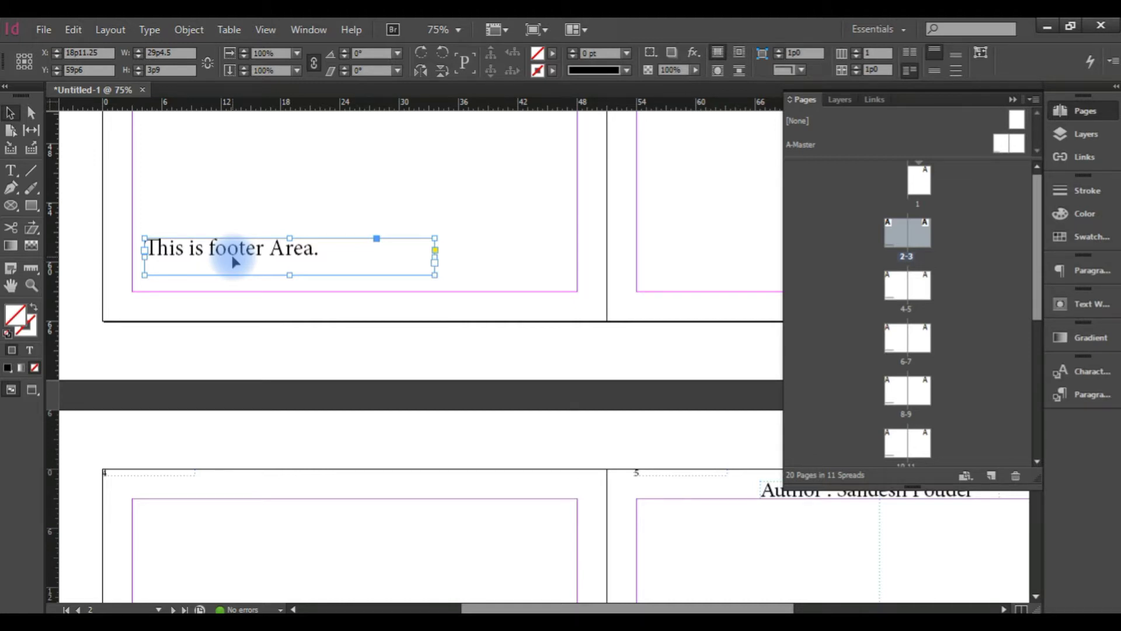
key(Delete)
scroll(370, 318, down, 1)
drag(370, 319, 571, 294)
drag(604, 204, 295, 462)
drag(456, 257, 468, 401)
drag(496, 295, 555, 474)
drag(559, 266, 586, 319)
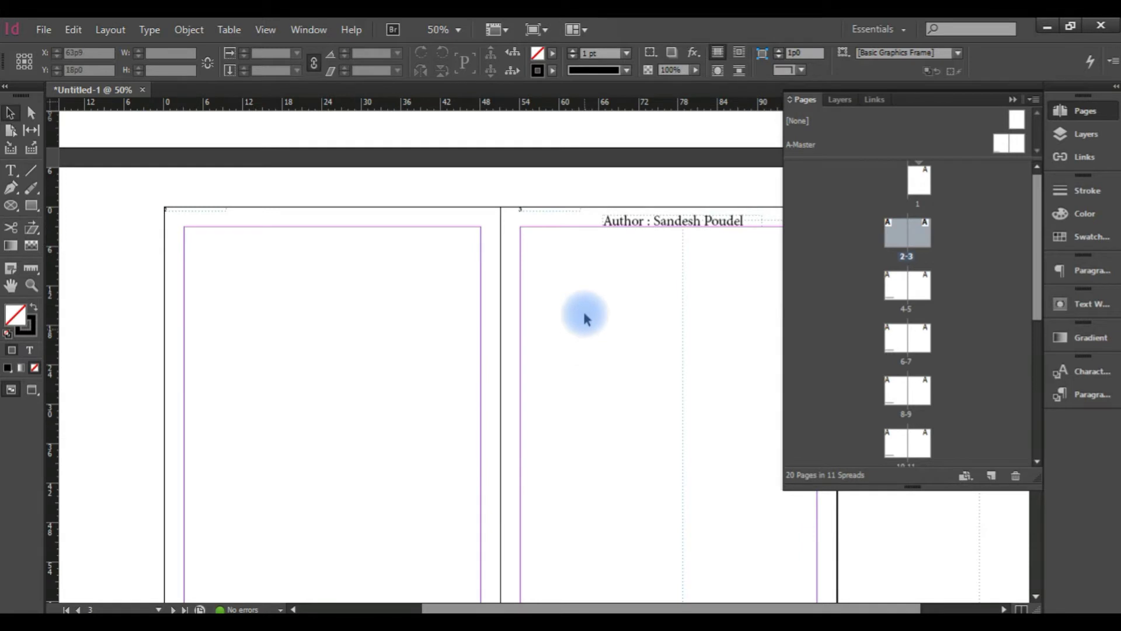
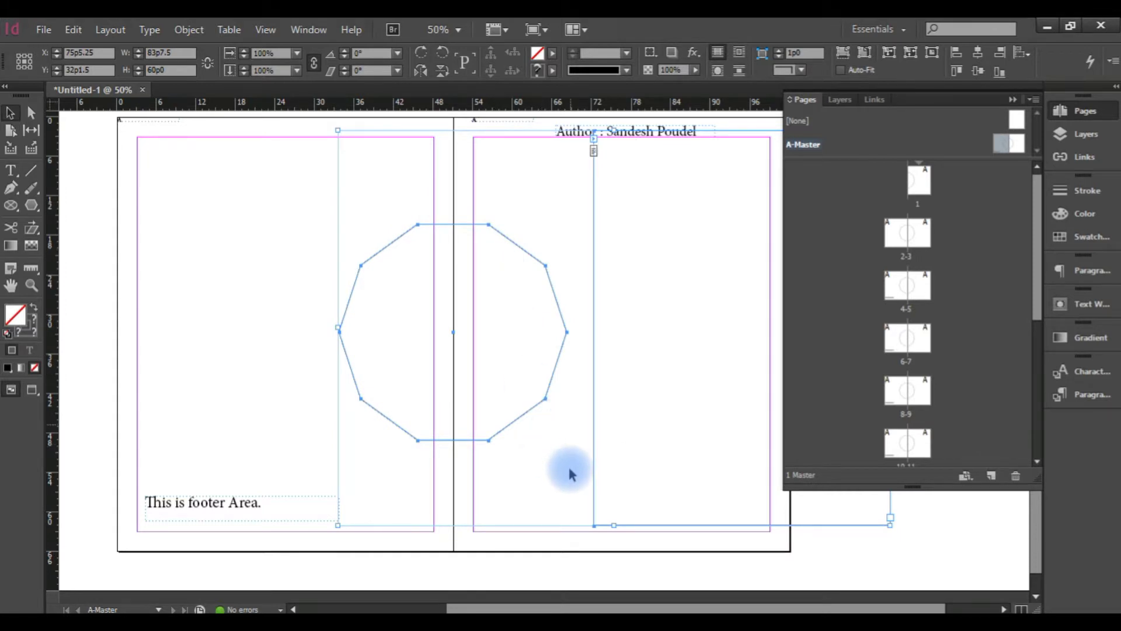
Close the Character panel and nudge the right-page text frame slightly up and left.
key(ctrl+t)
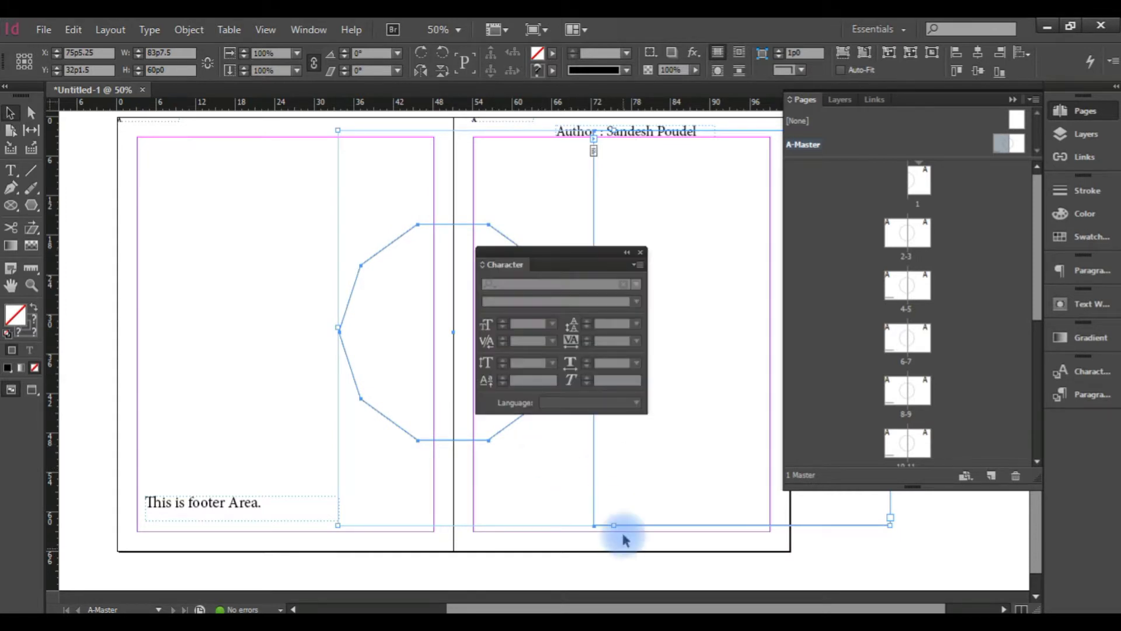
click(641, 252)
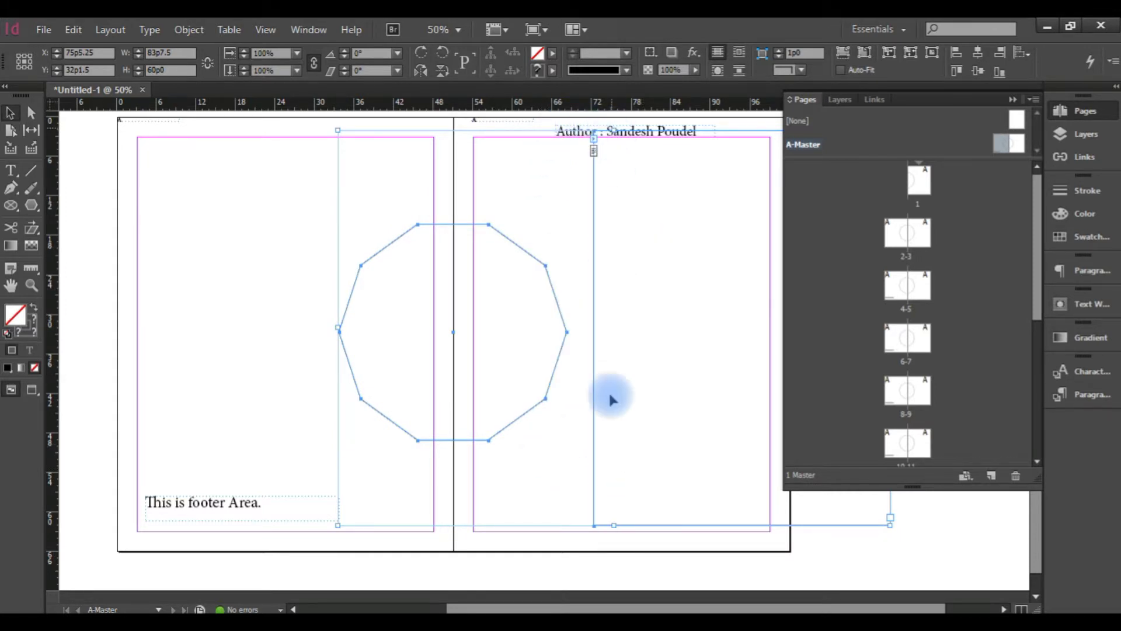
click(529, 454)
mouse_move(484, 392)
mouse_down()
mouse_move(548, 453)
mouse_move(591, 415)
mouse_move(587, 329)
mouse_up()
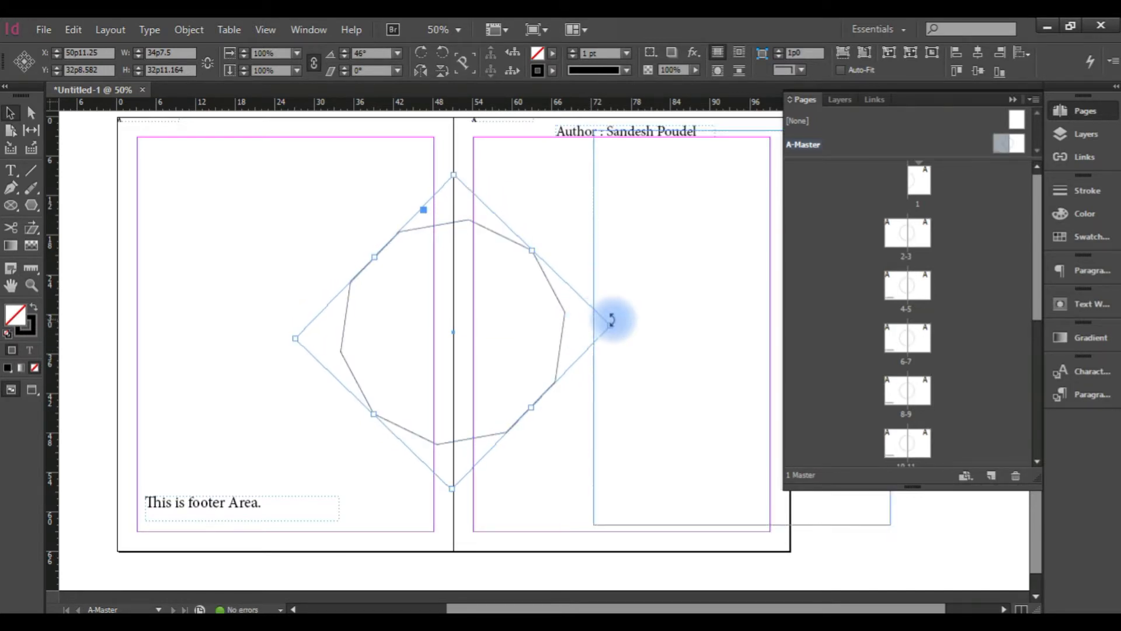
drag(623, 322, 620, 308)
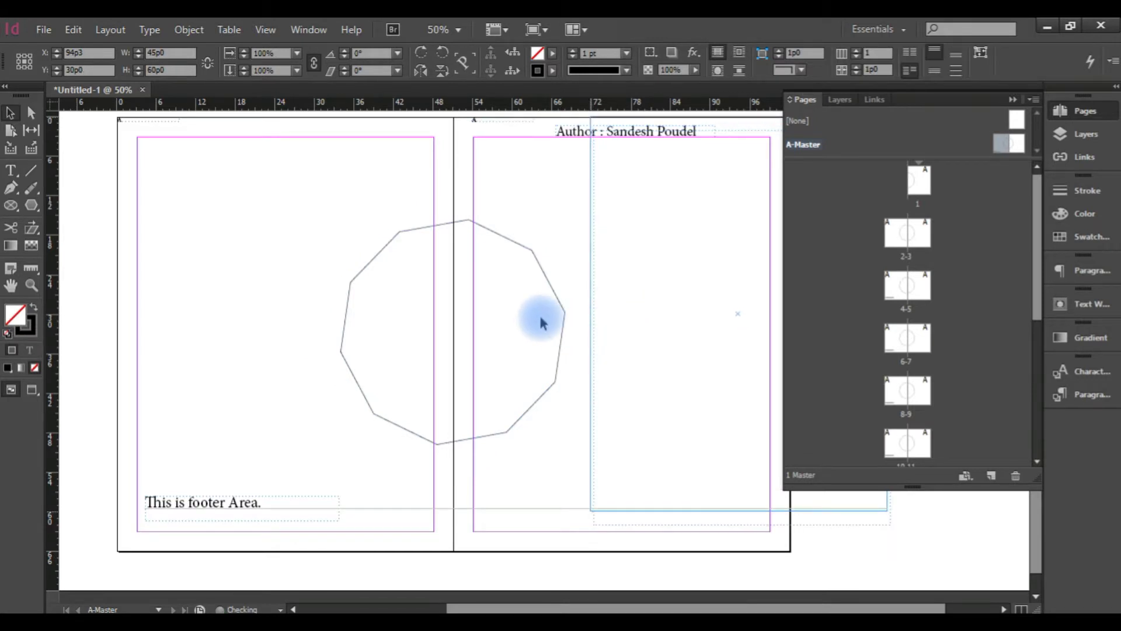
Rotate the ten-sided polygon to 53° using its corner handle.
click(571, 311)
click(556, 294)
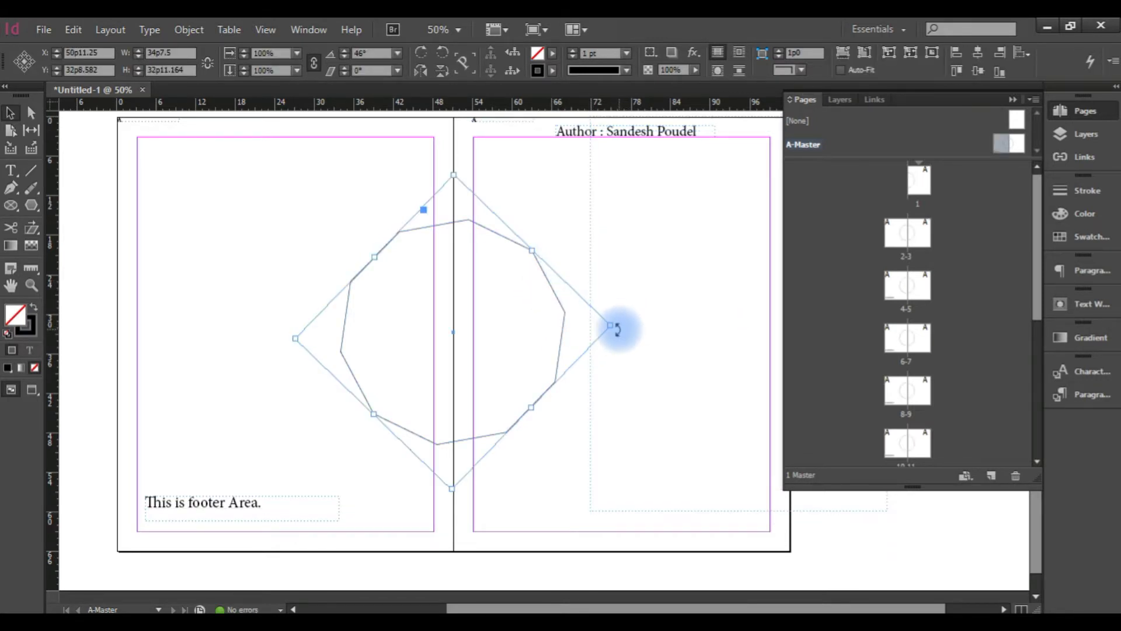
drag(618, 329, 617, 299)
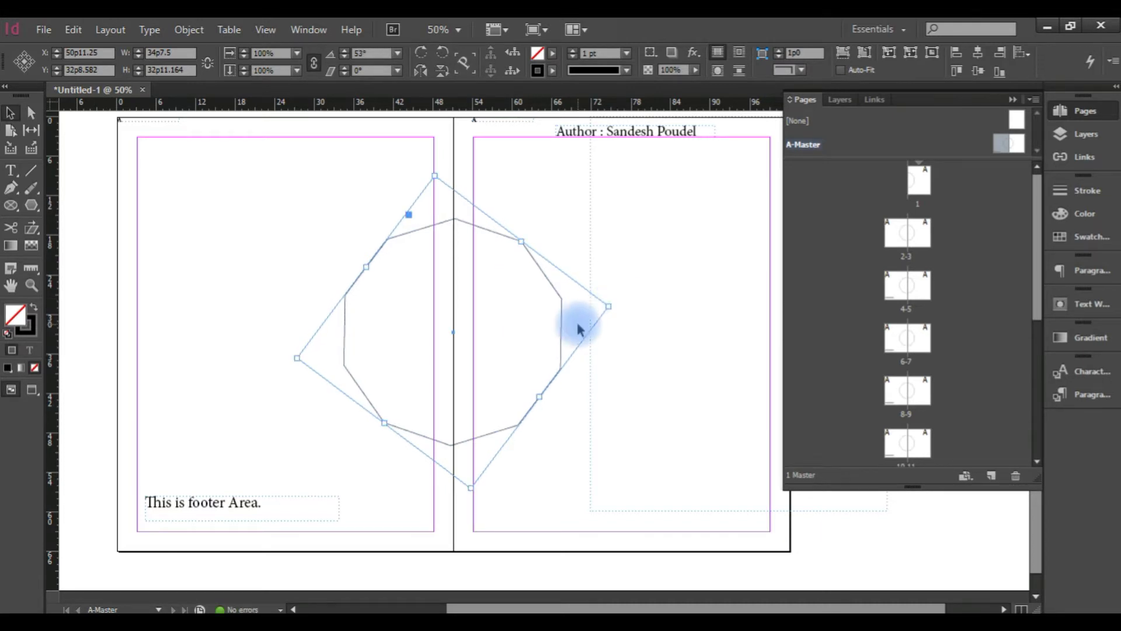
Fill the A-Master polygon with the C=100 cyan swatch.
click(553, 53)
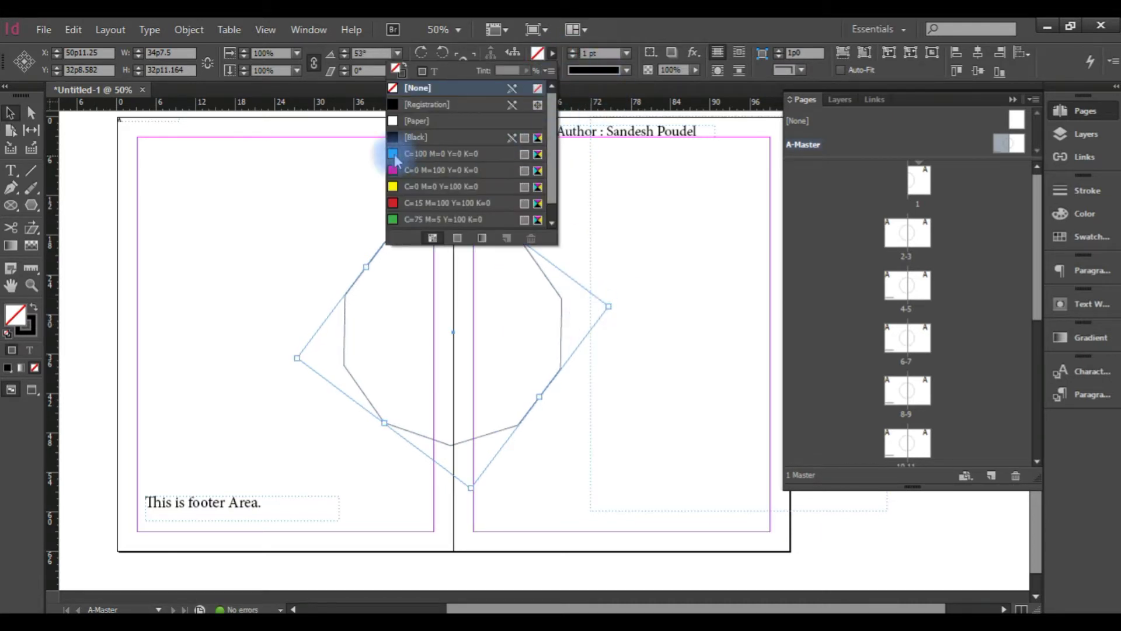
key(Escape)
click(549, 52)
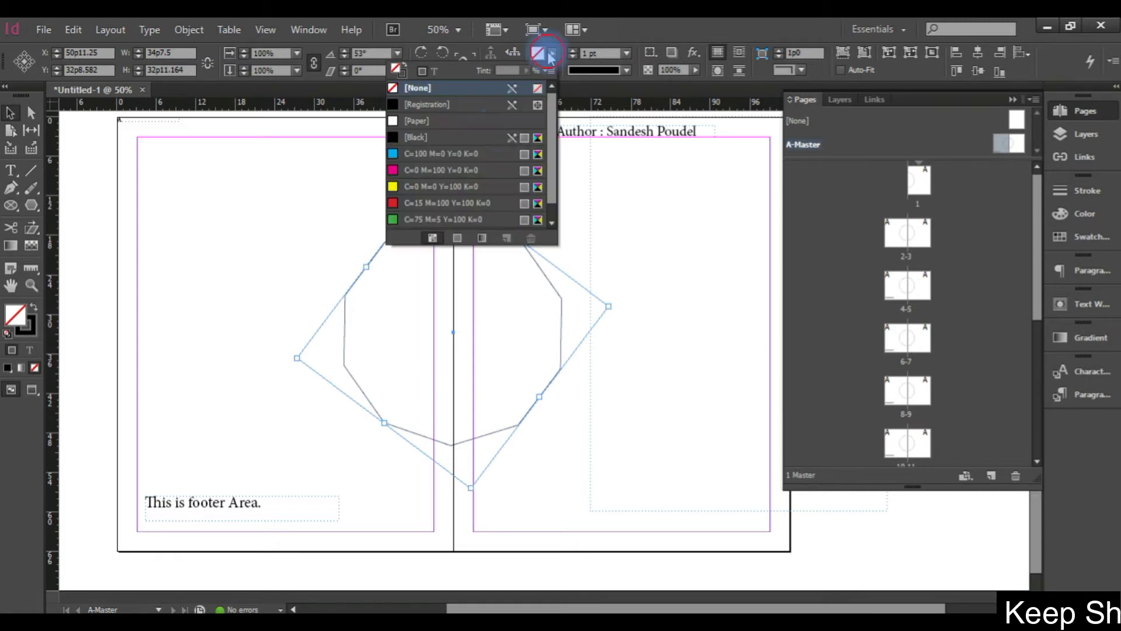
click(458, 153)
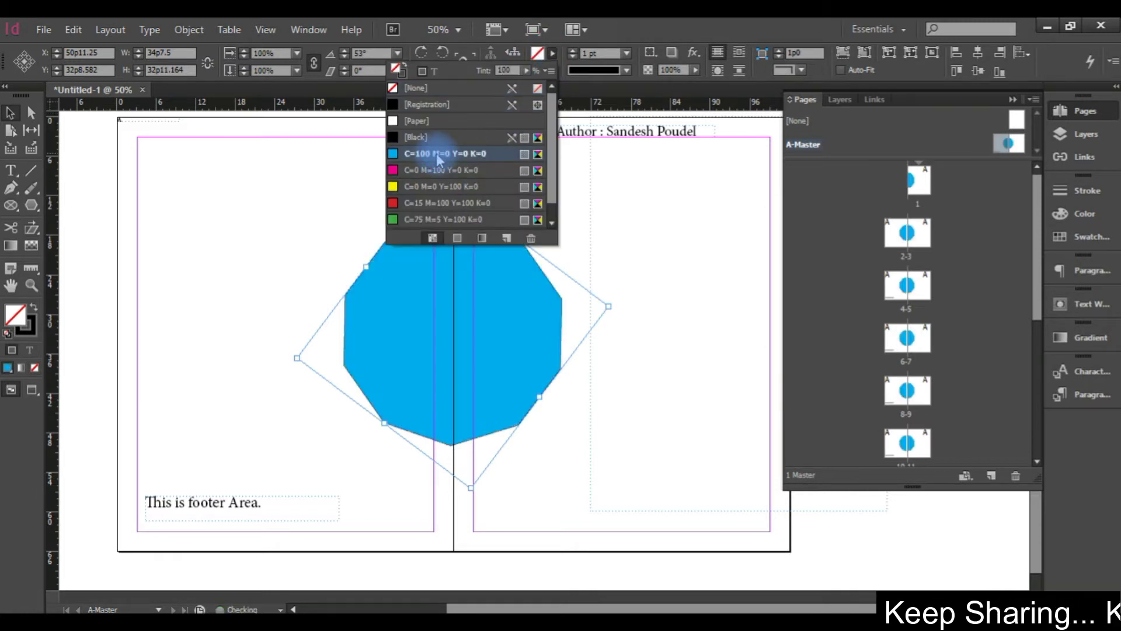
click(1000, 146)
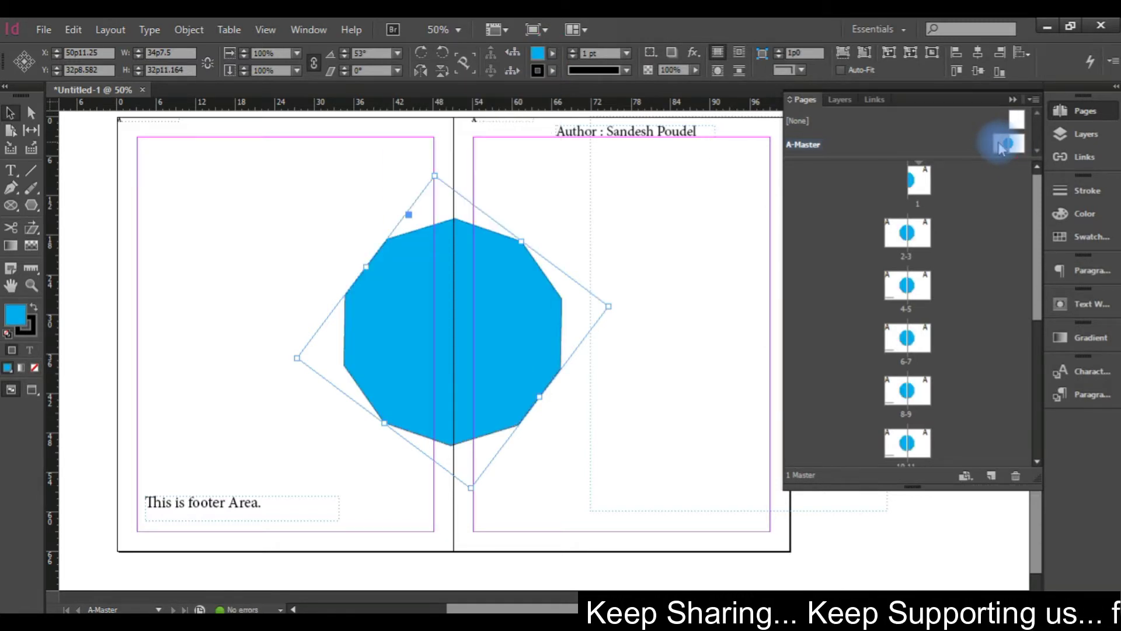
Lighten the polygon's cyan fill to a 20% tint and bring back the Pages panel.
click(1081, 307)
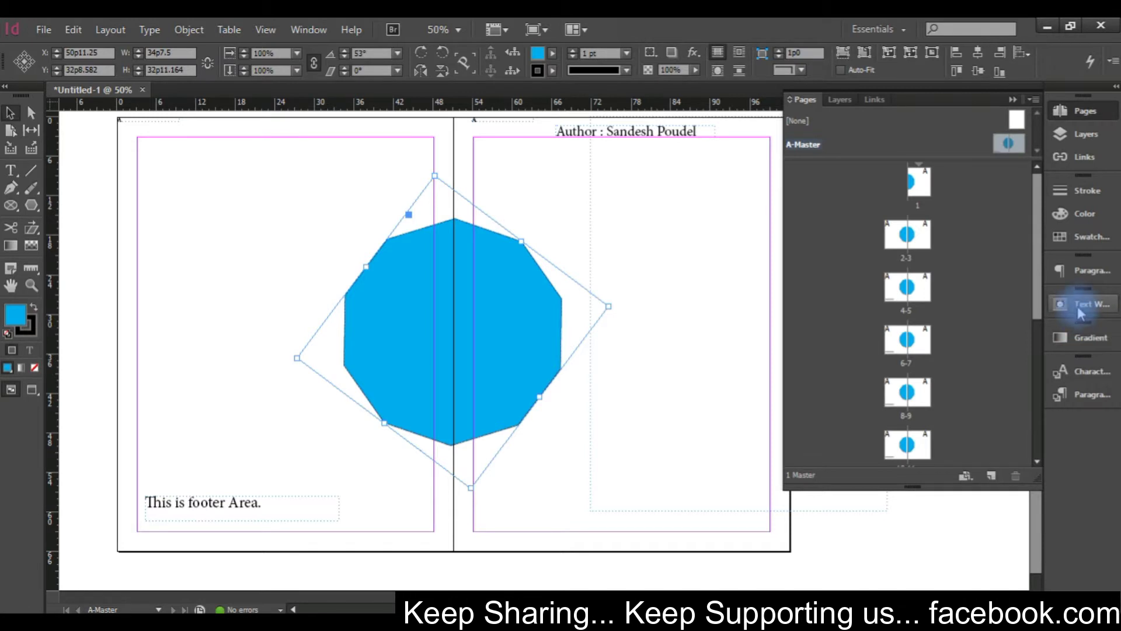
click(1086, 214)
click(1087, 190)
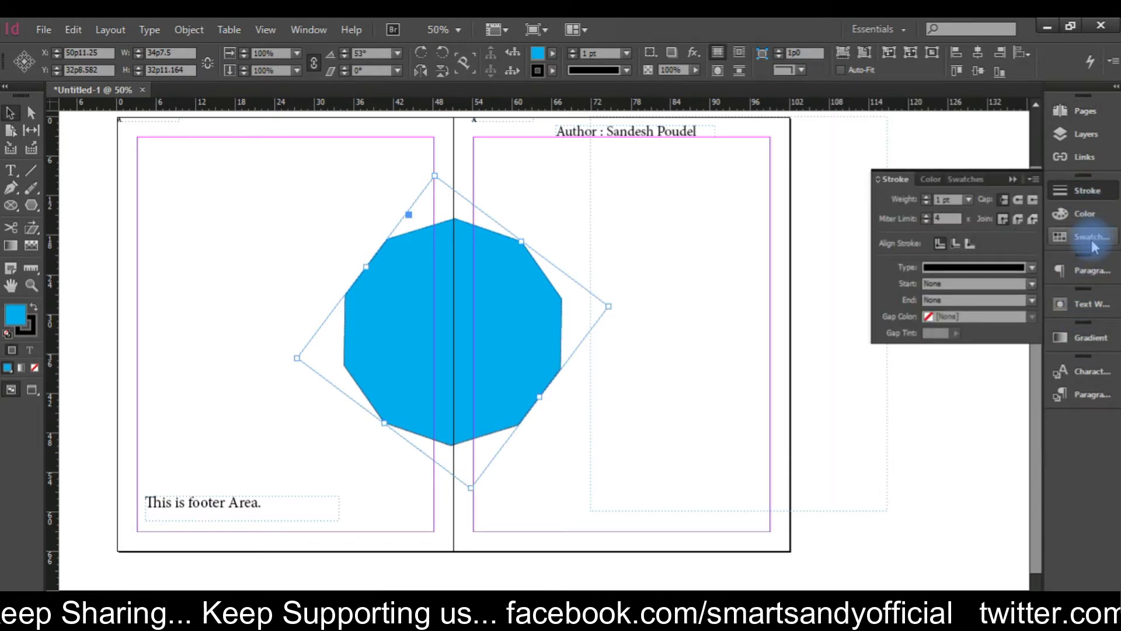
click(1091, 239)
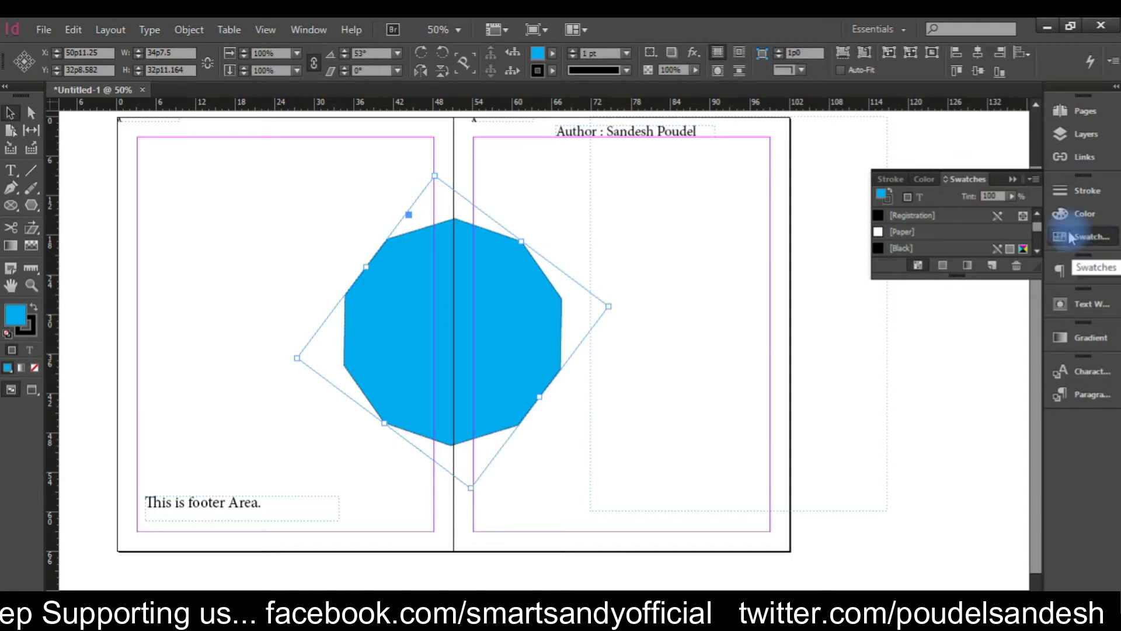
click(1011, 198)
drag(1011, 204, 952, 221)
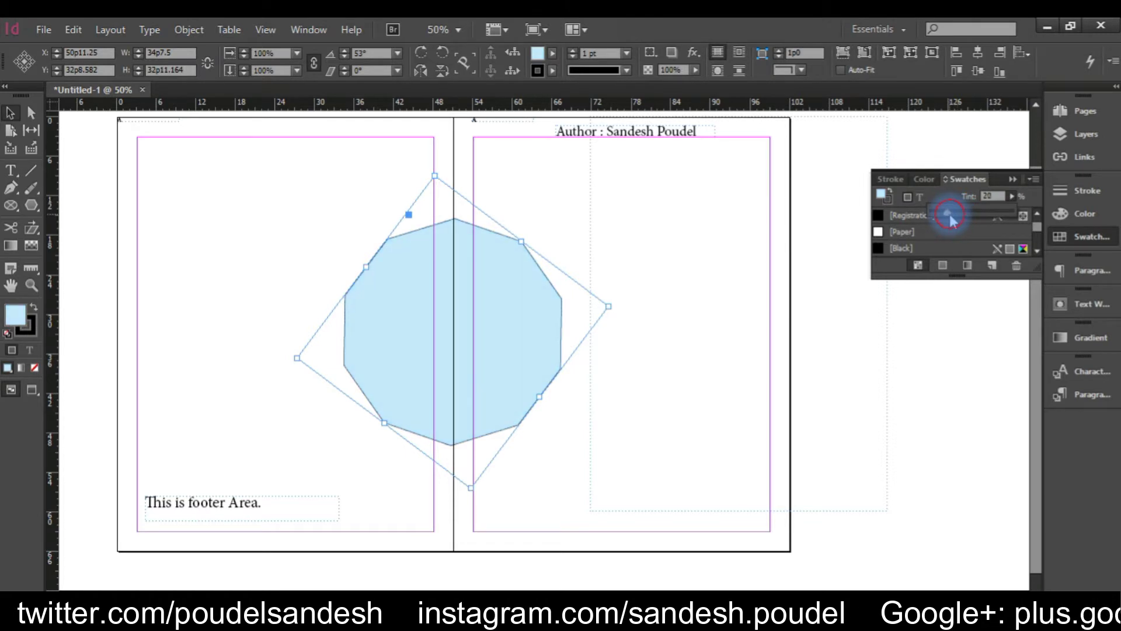
click(31, 112)
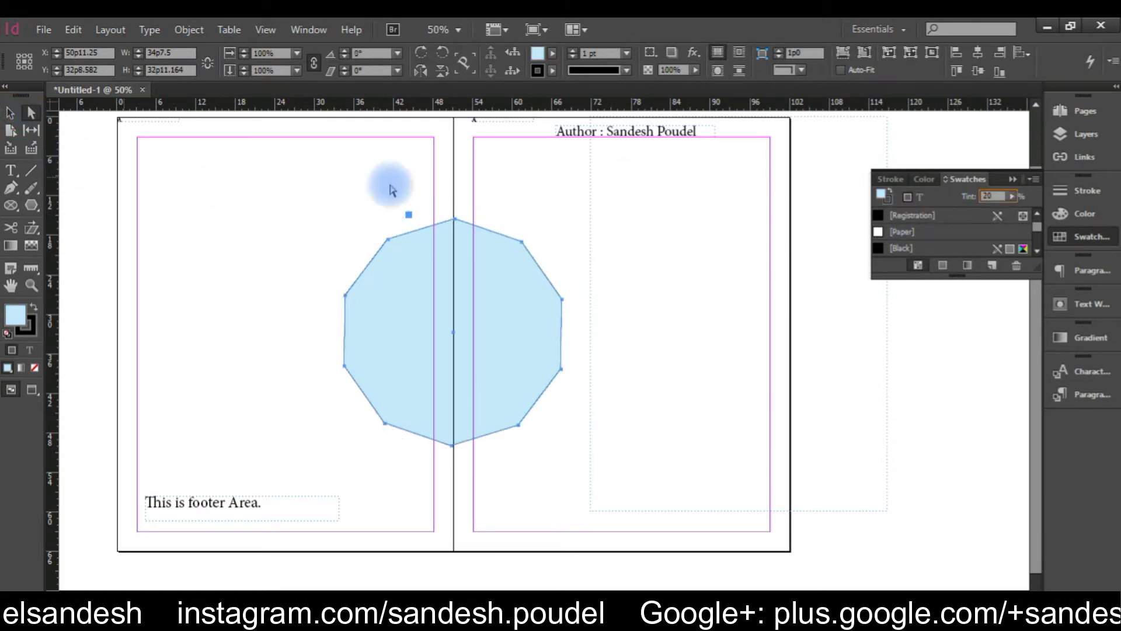
click(1084, 111)
Jump to spread 2-3 from the Pages panel and deselect the polygon.
click(909, 237)
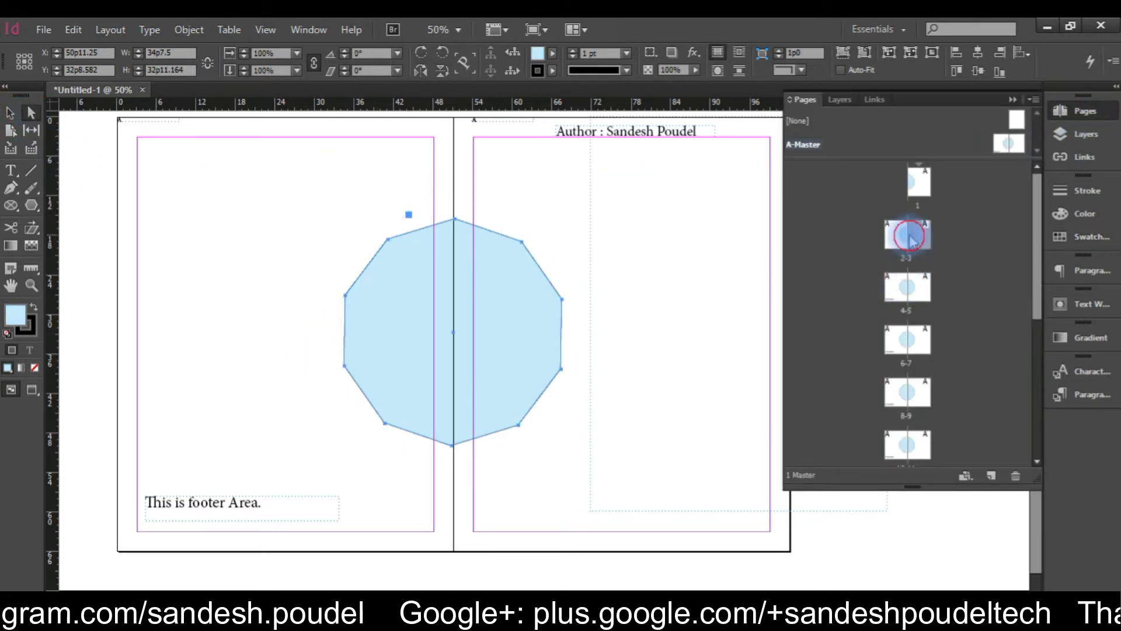
click(911, 287)
scroll(498, 320, down, 1)
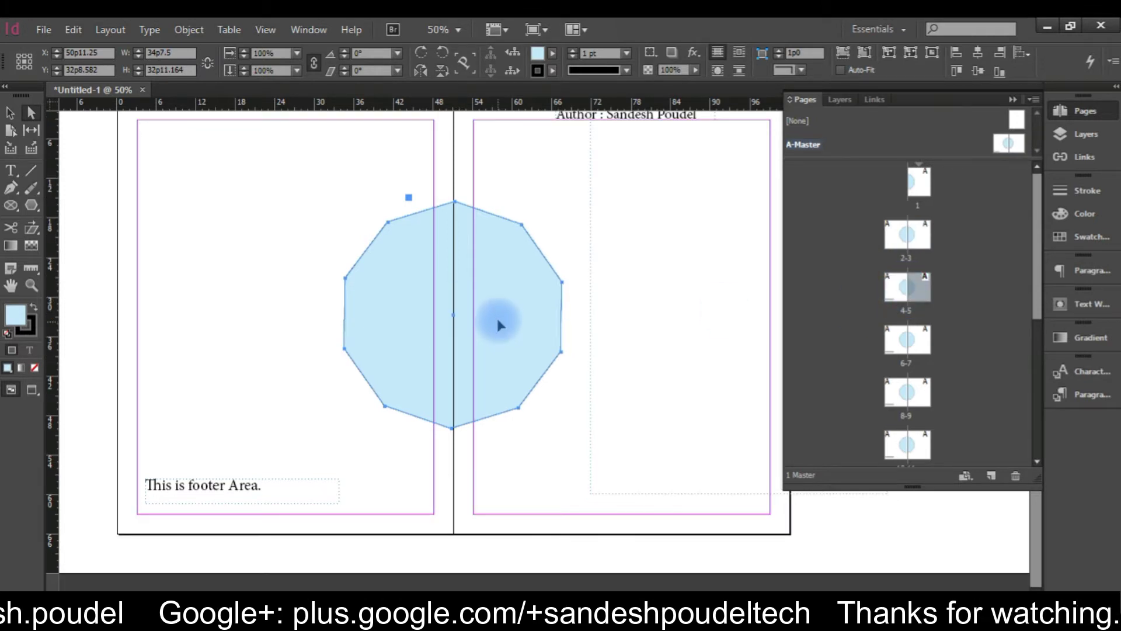
double_click(895, 229)
click(584, 300)
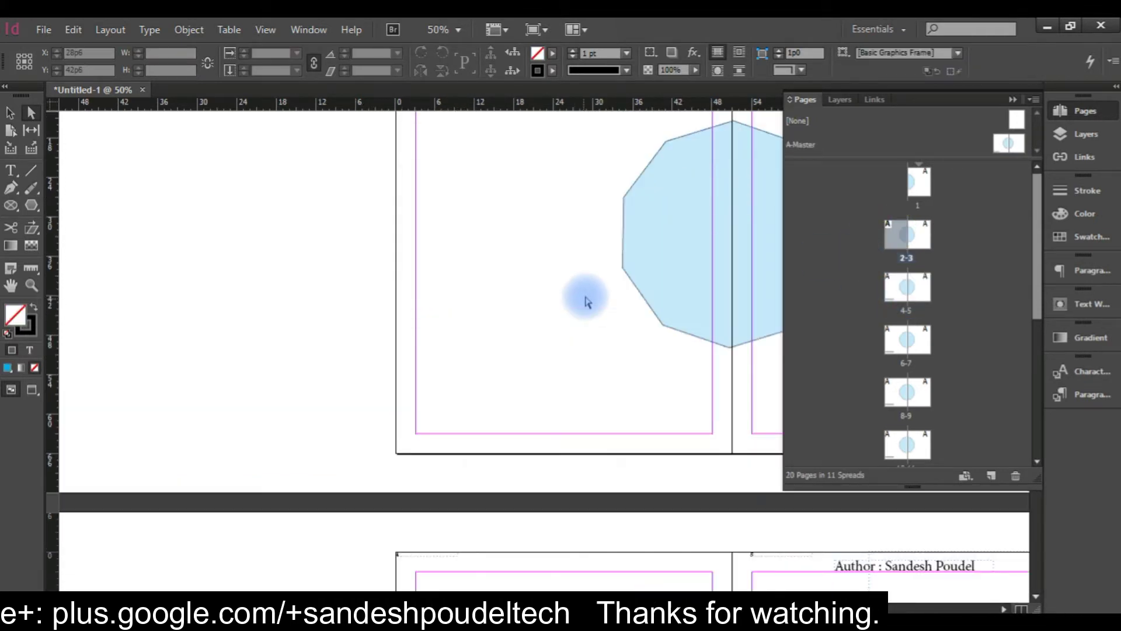
scroll(590, 307, up, 2)
drag(604, 310, 401, 328)
Scroll down to spread 8-9 and delete its overridden master polygon.
scroll(528, 335, down, 6)
scroll(529, 335, down, 12)
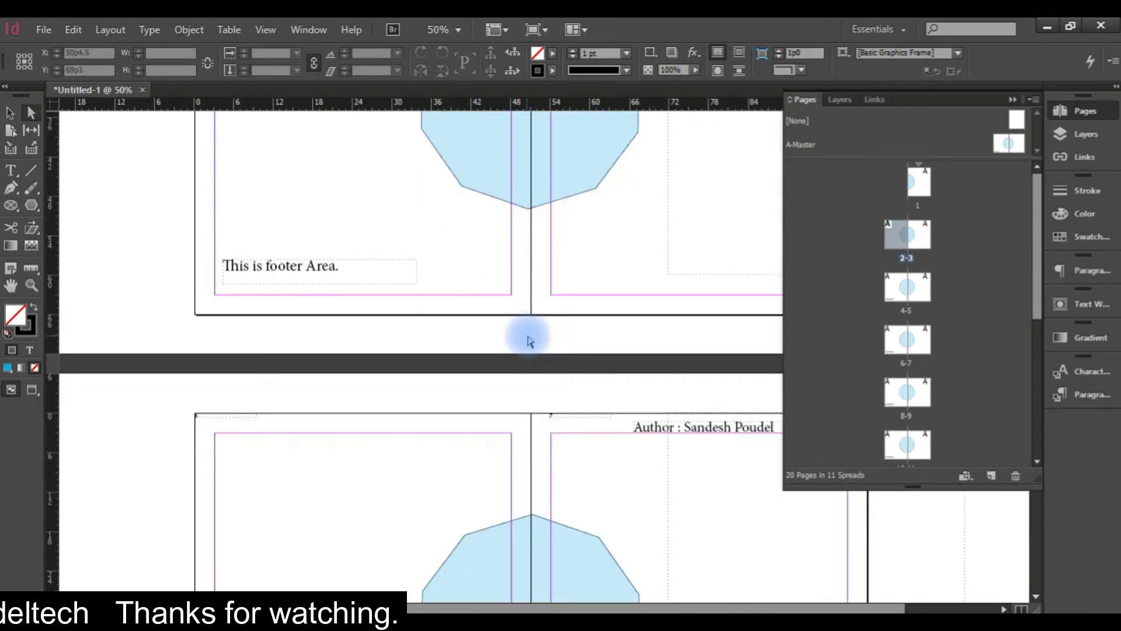
scroll(533, 338, up, 15)
scroll(531, 338, up, 5)
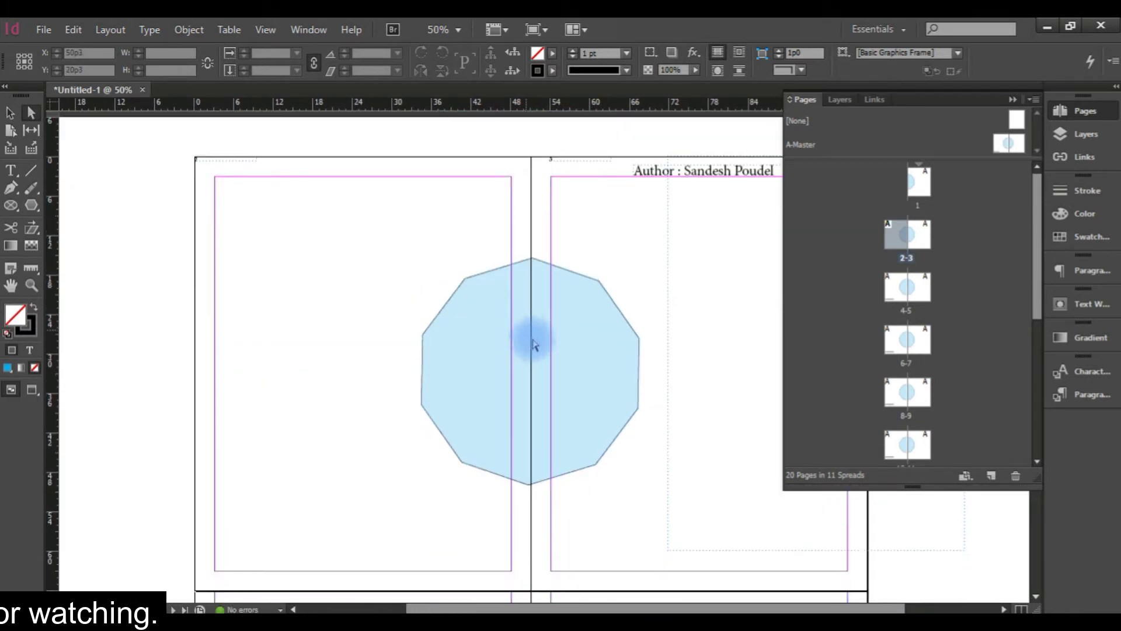
scroll(533, 343, down, 15)
scroll(543, 348, down, 12)
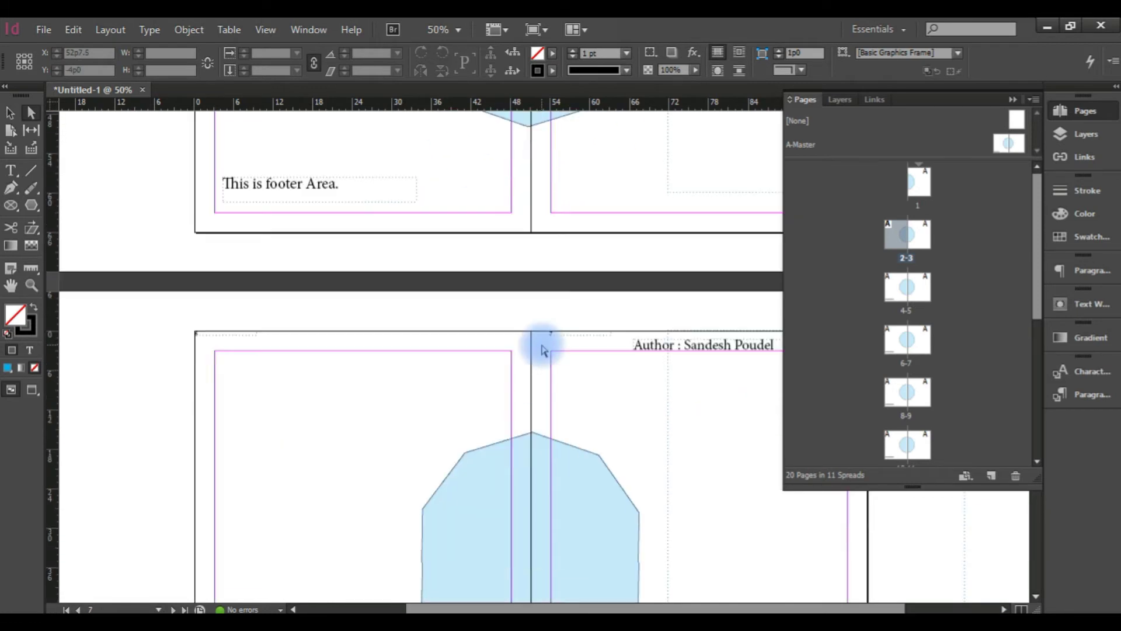
scroll(441, 388, up, 3)
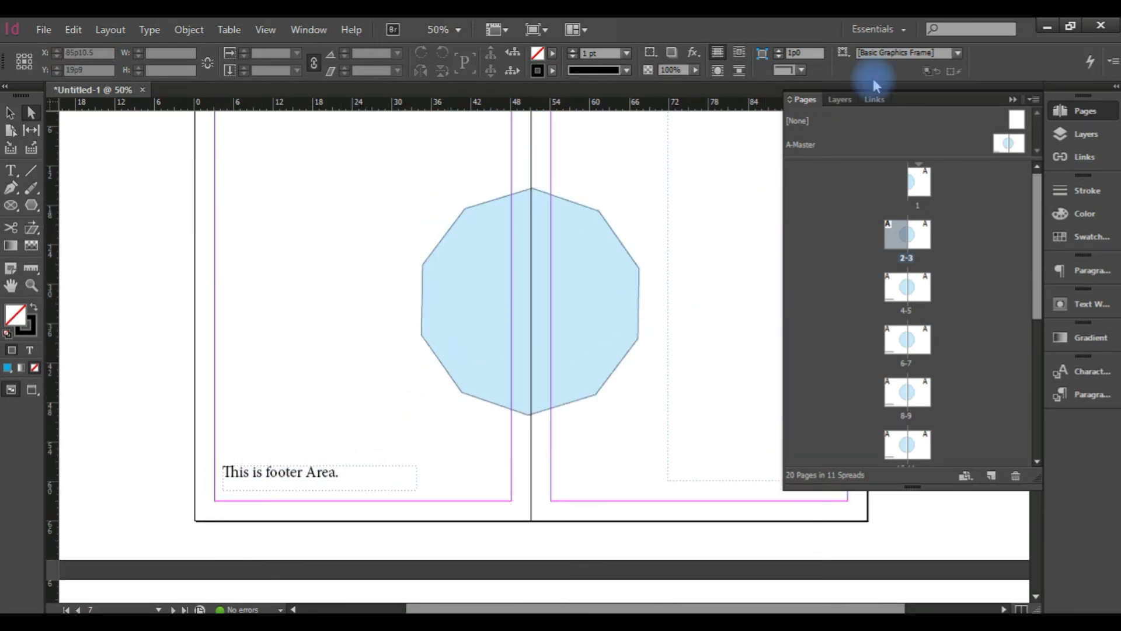
scroll(597, 338, down, 4)
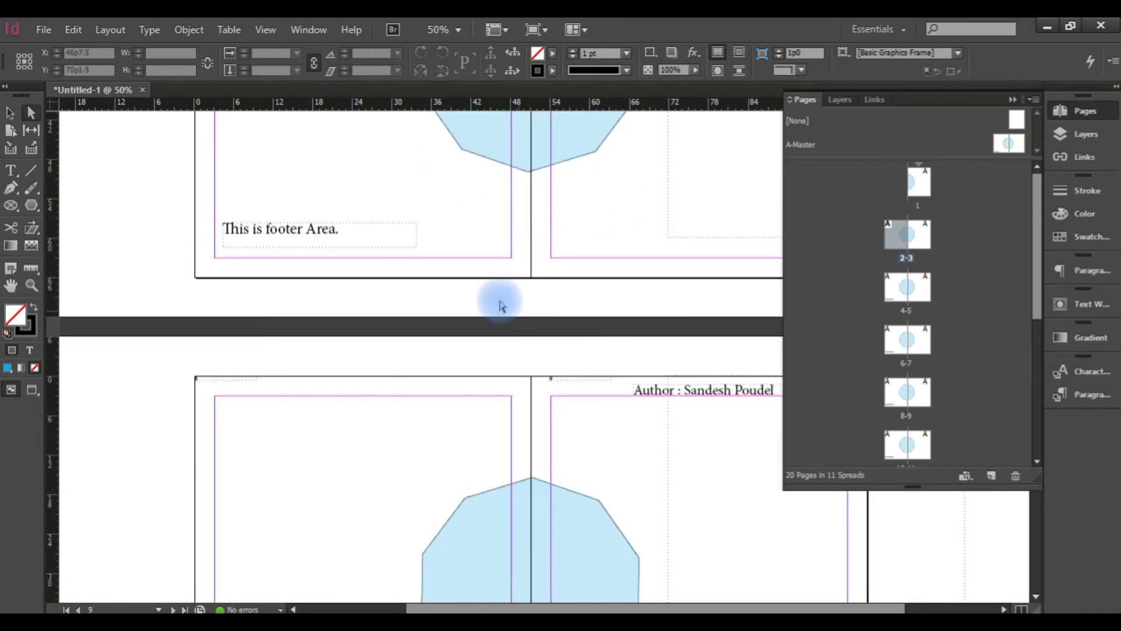
click(564, 540)
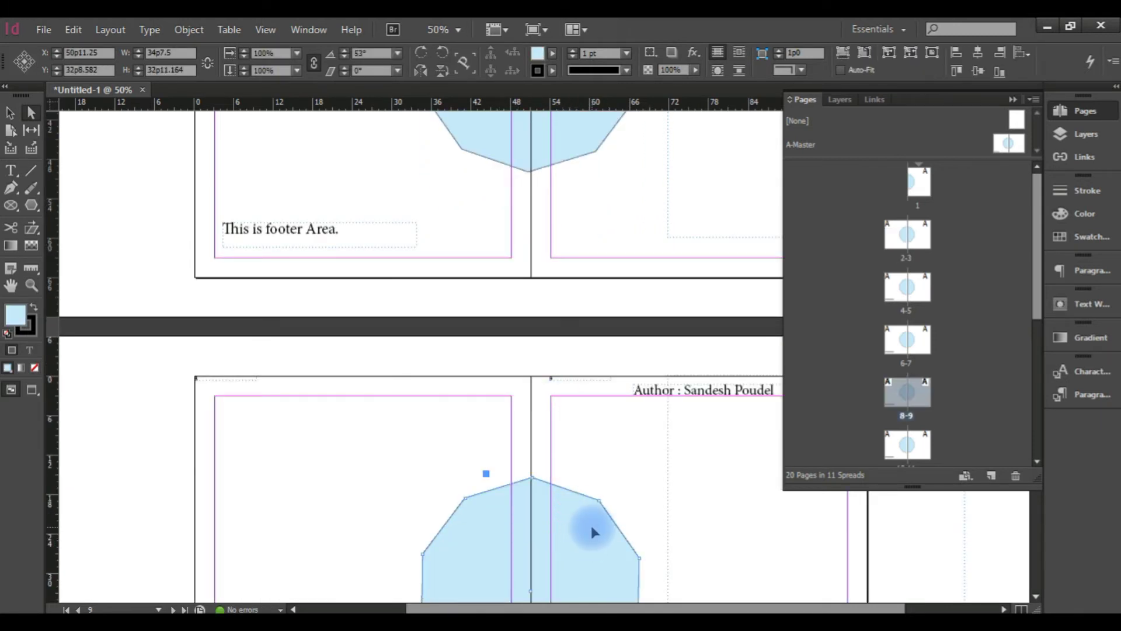
key(Delete)
scroll(598, 444, up, 4)
scroll(600, 401, down, 14)
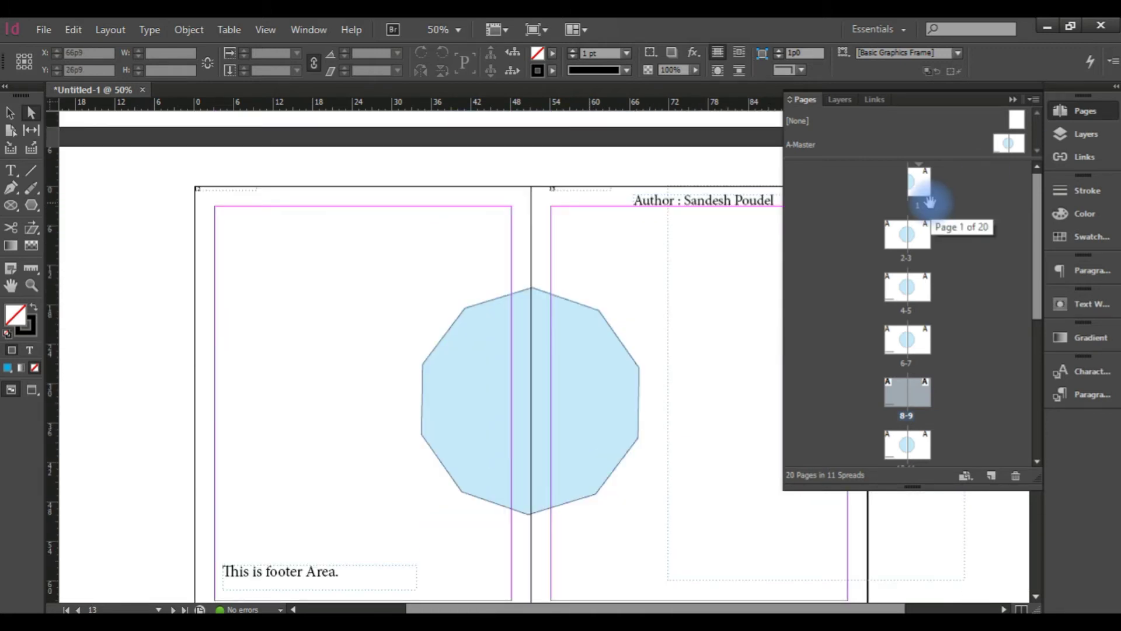
Apply the [None] master to page 1, then select the A-Master spread.
drag(930, 201, 929, 199)
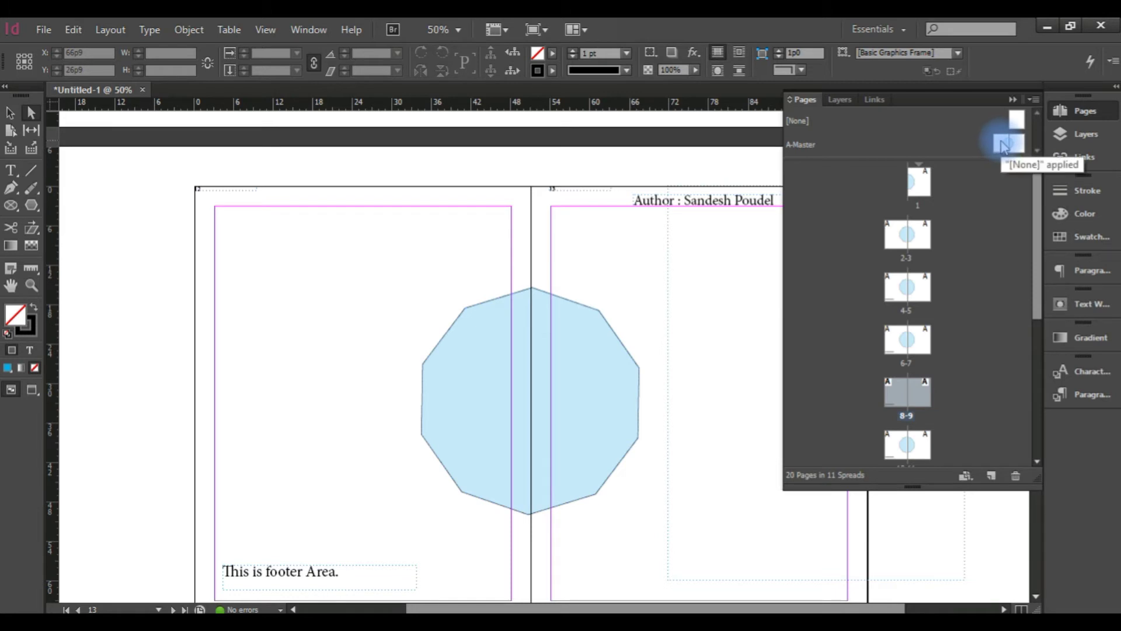
right_click(934, 142)
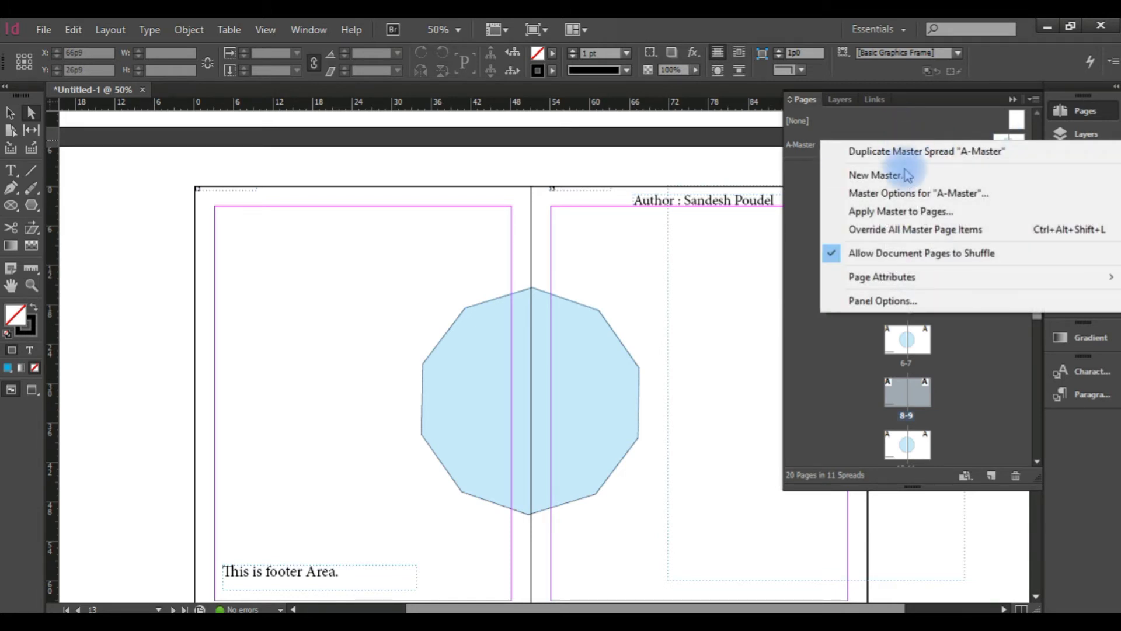
click(906, 123)
click(957, 143)
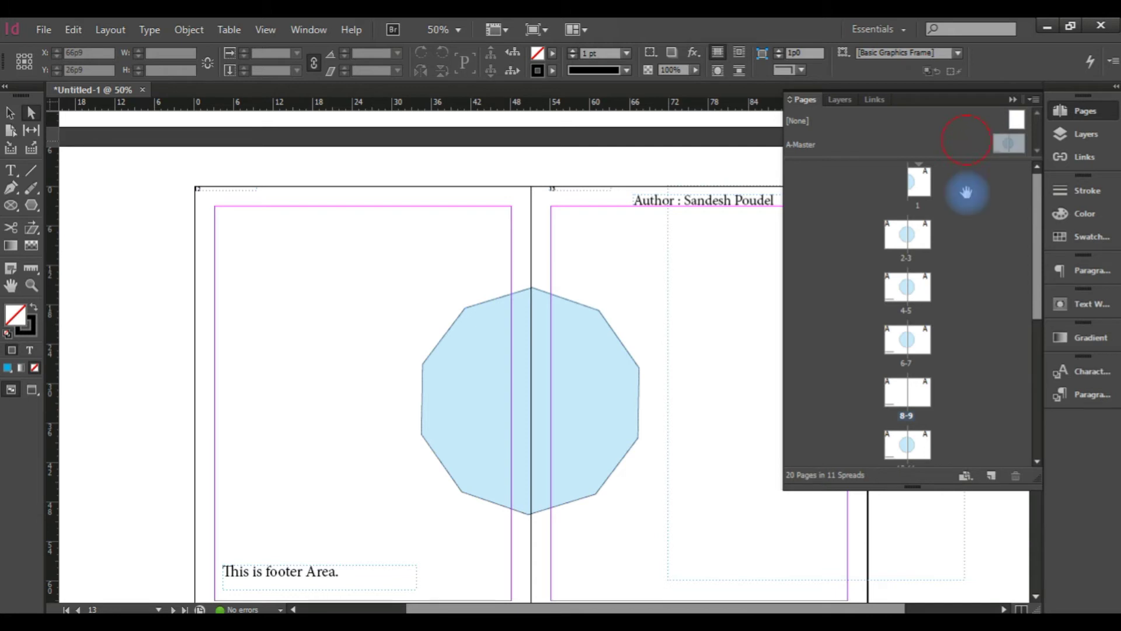
Create a new B-Master spread and open it for editing.
click(993, 478)
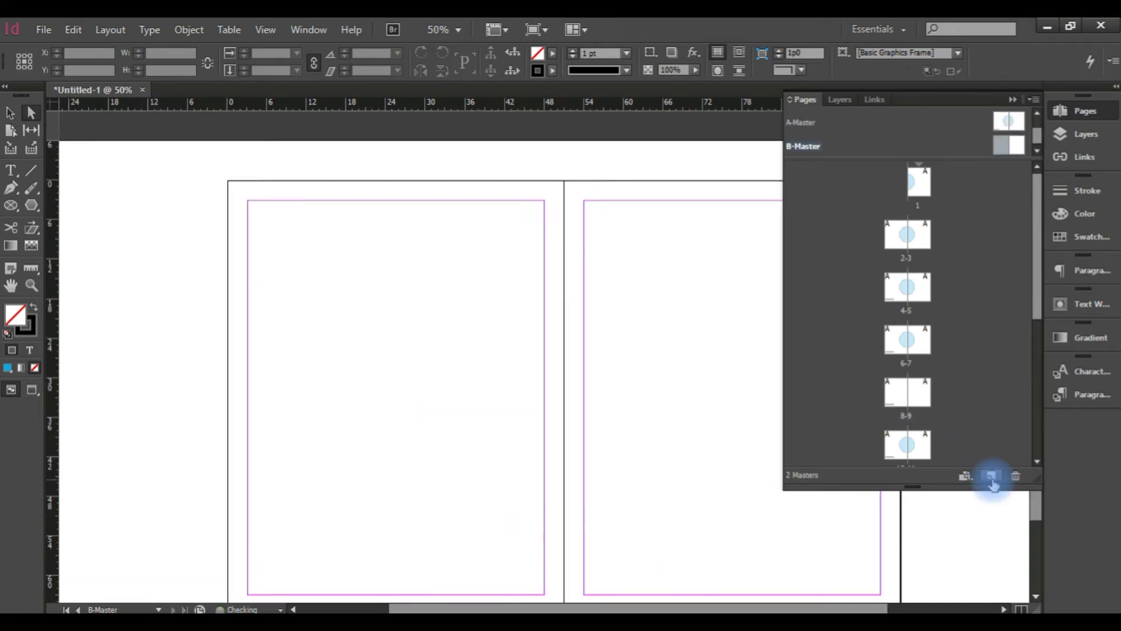
click(902, 177)
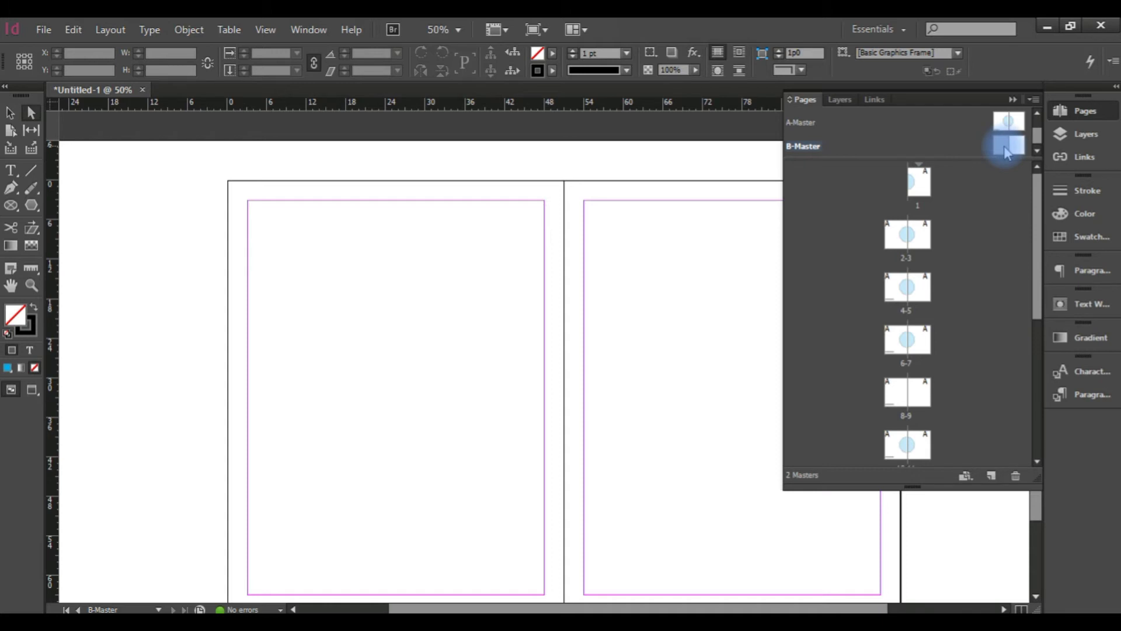
drag(1007, 153, 925, 158)
drag(812, 155, 920, 158)
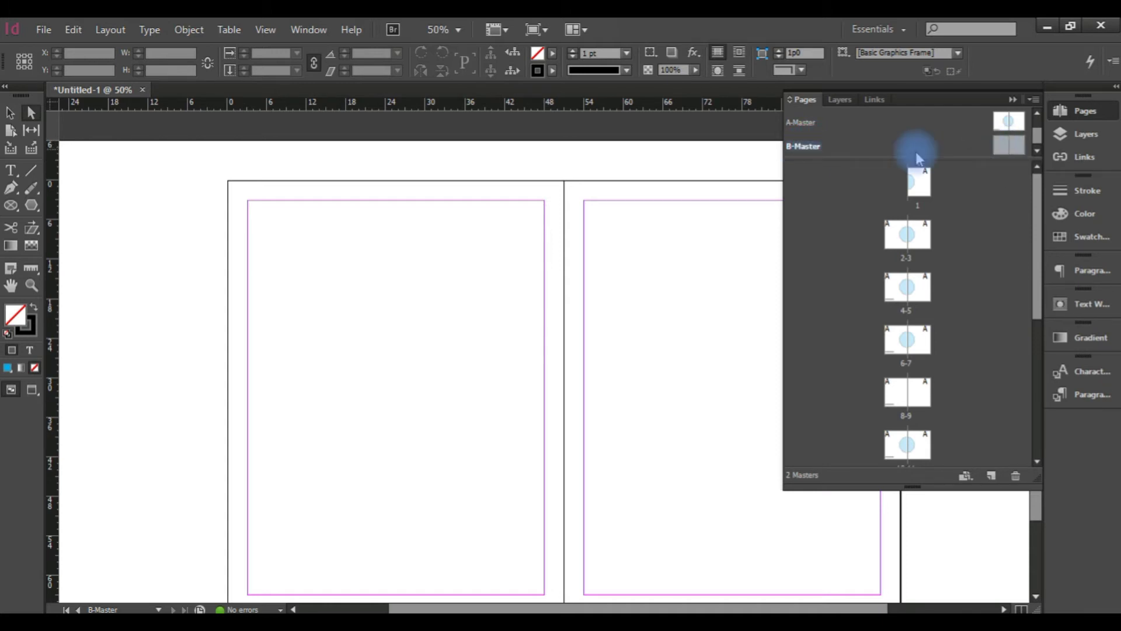
double_click(1004, 146)
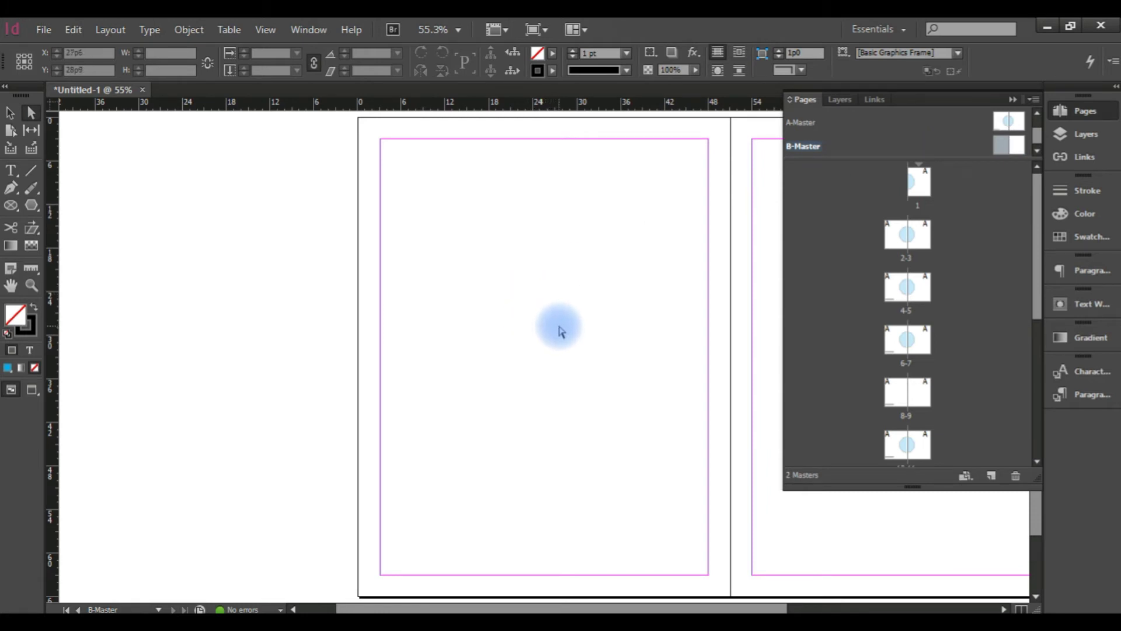
Draw a large ten-sided polygon on B-Master's left page and fill it with red C=15 M=100 Y=100 K=0.
drag(581, 300, 428, 307)
click(242, 265)
click(10, 206)
drag(261, 196, 544, 520)
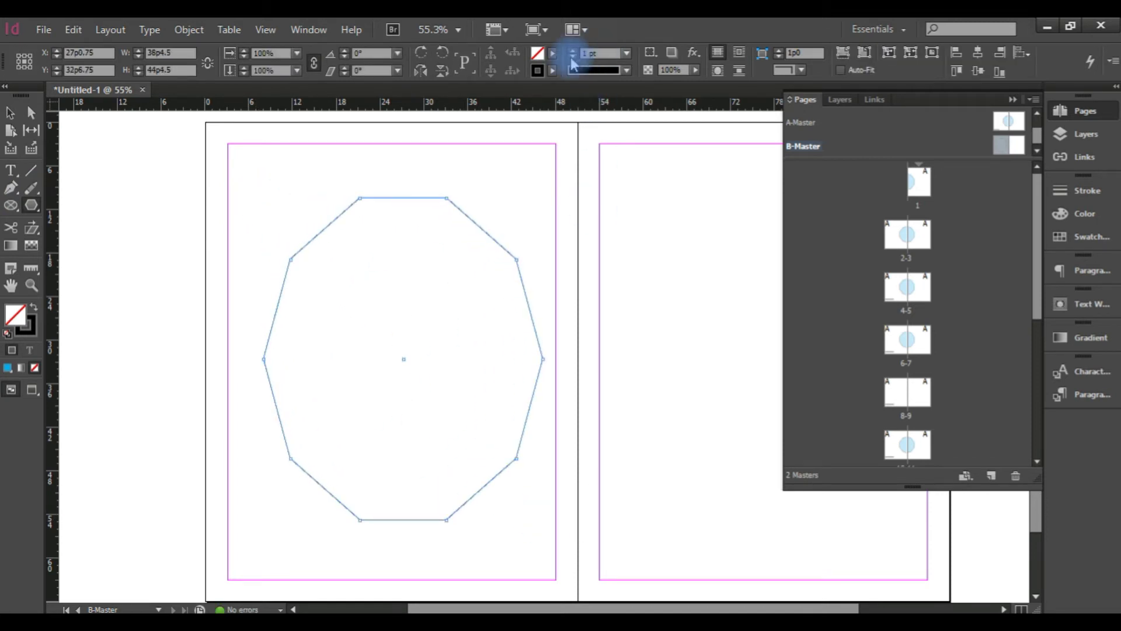
click(553, 54)
click(418, 205)
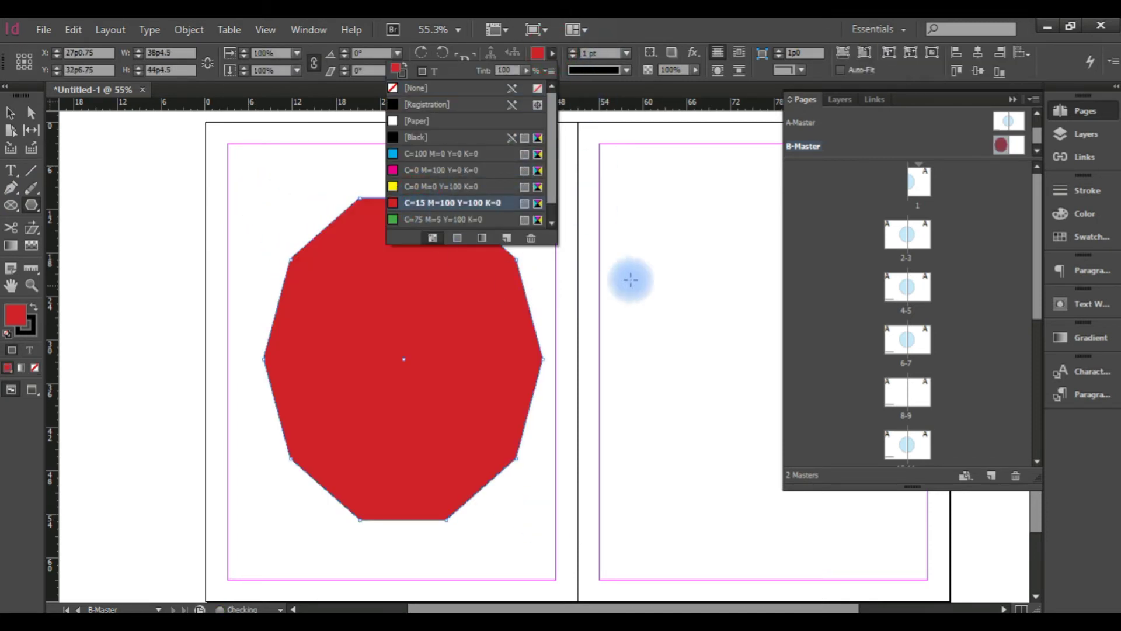
click(920, 298)
Apply B-Master to page 5 through Apply Master to Pages.
right_click(921, 295)
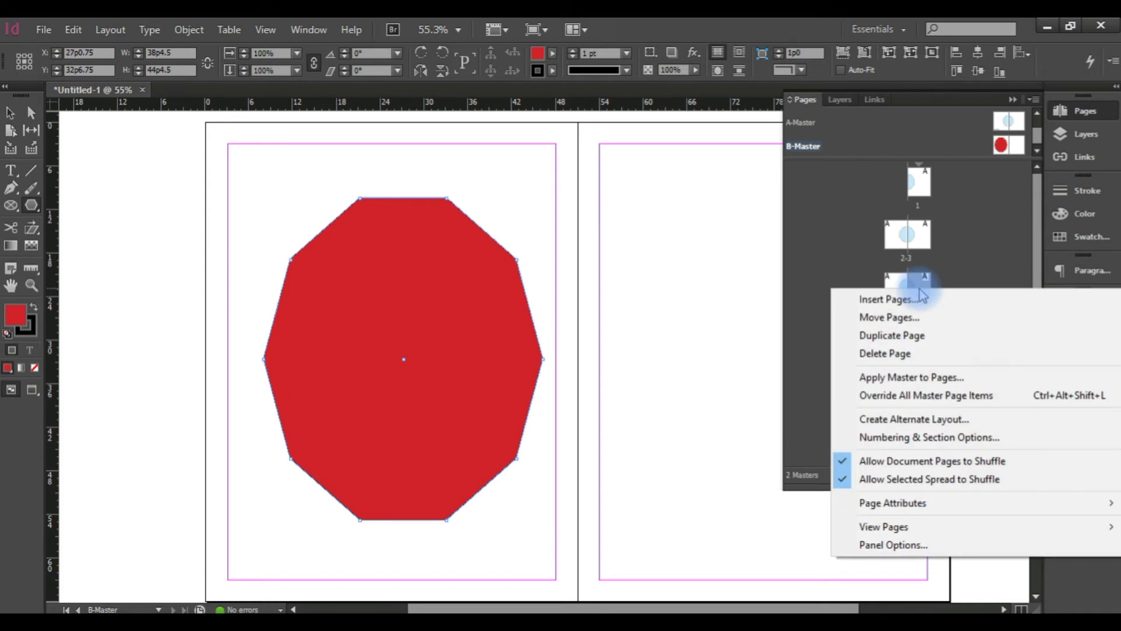
click(927, 379)
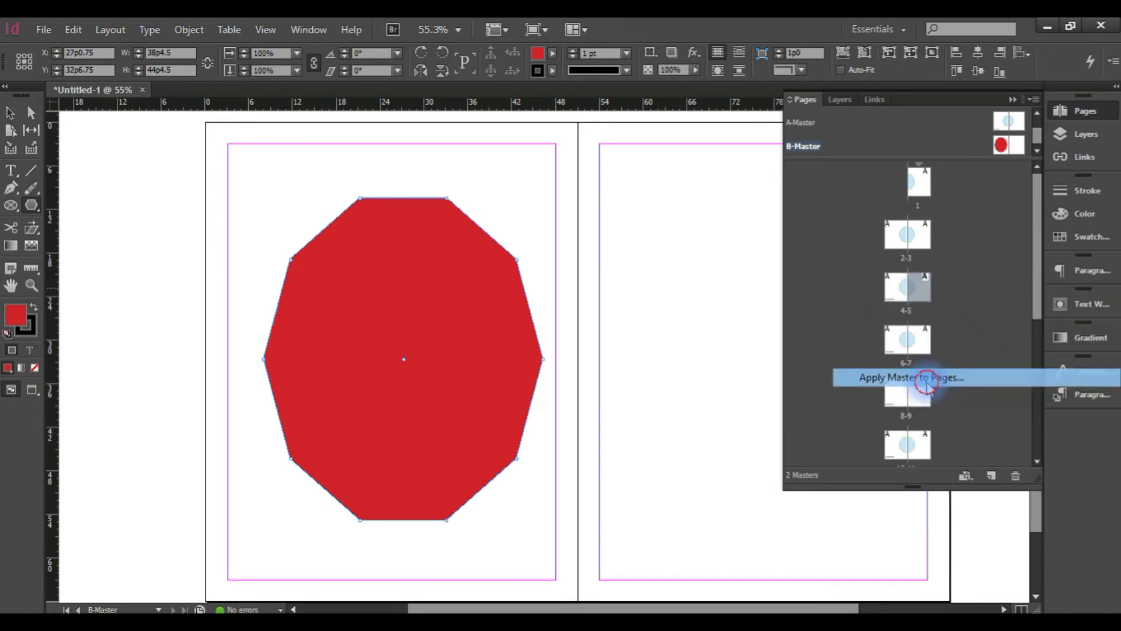
click(591, 313)
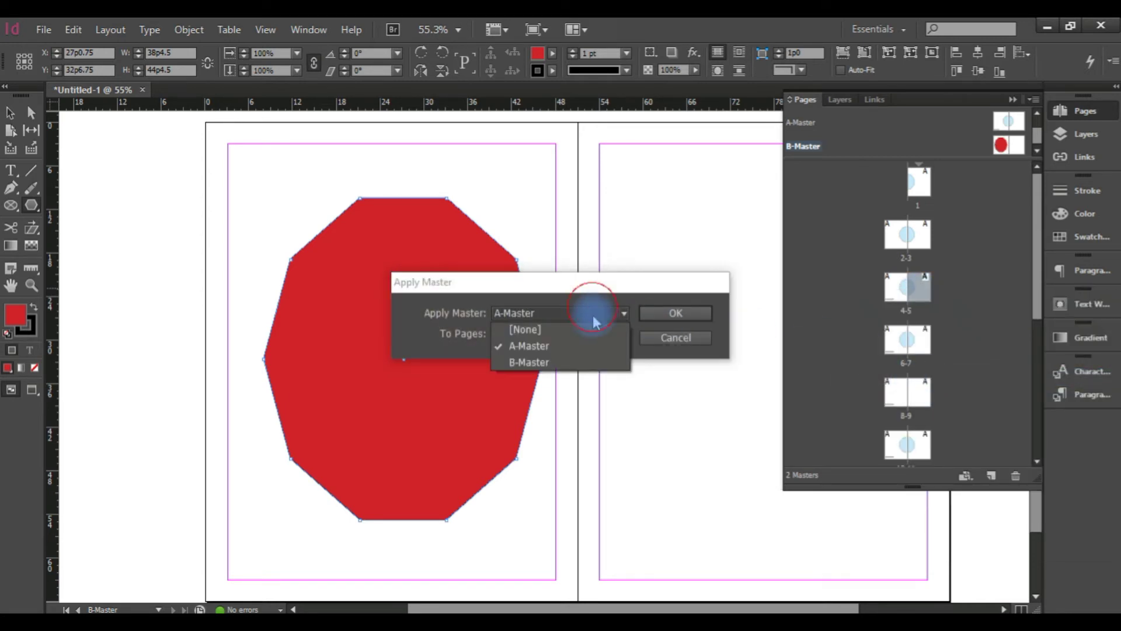
click(562, 356)
click(679, 319)
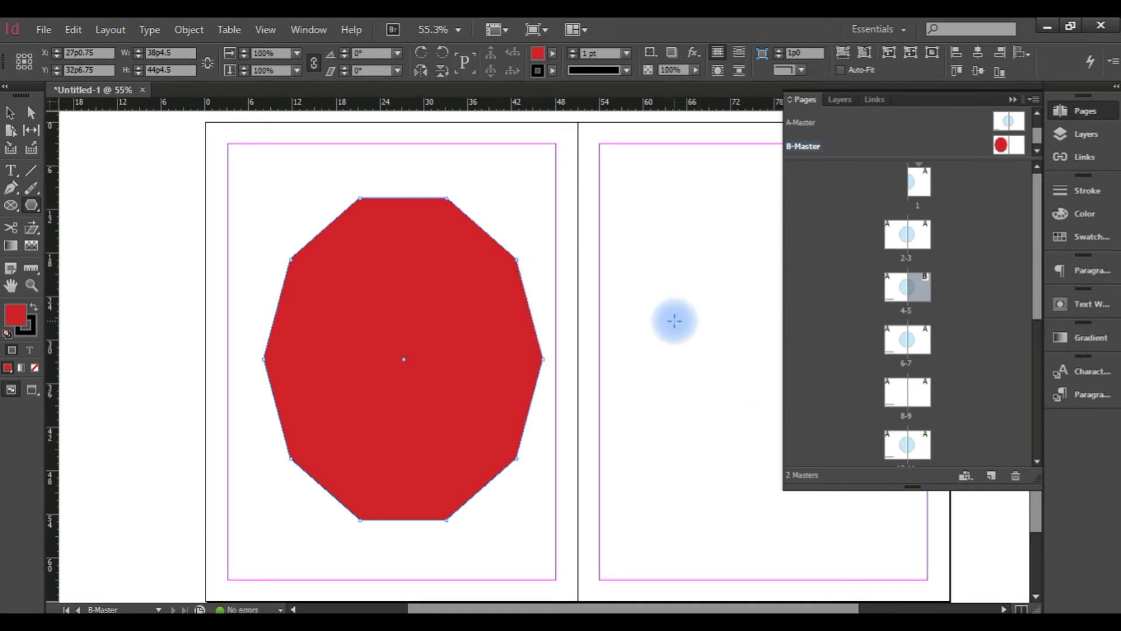
click(675, 322)
Revisit spreads 4-5 and 2-3, then drag B-Master onto page 5.
click(651, 288)
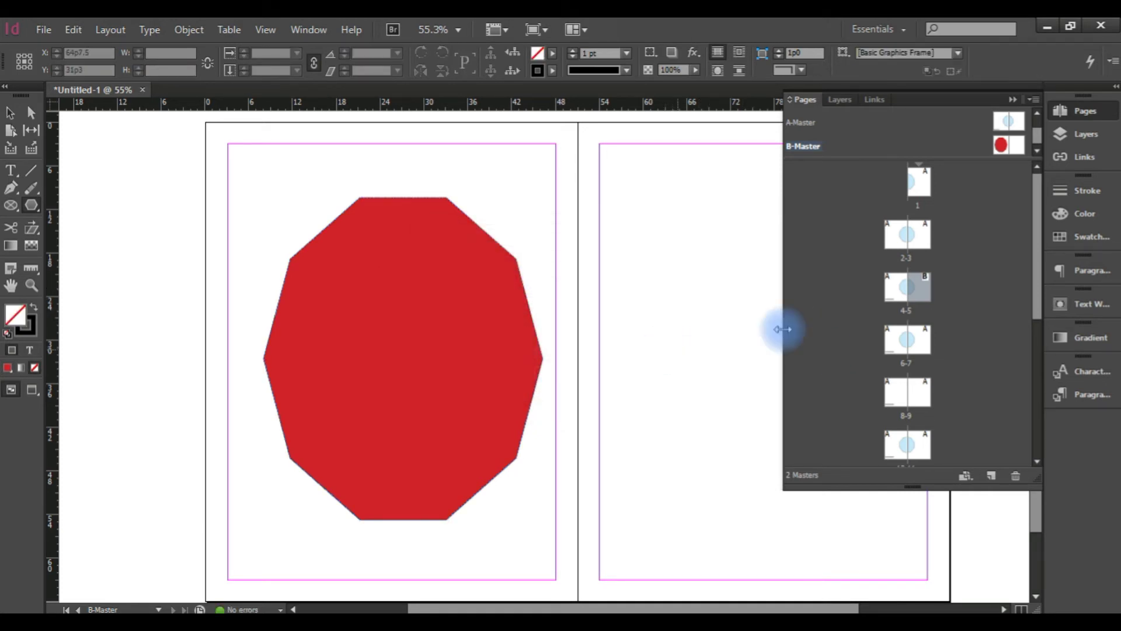
double_click(912, 292)
double_click(907, 236)
double_click(922, 235)
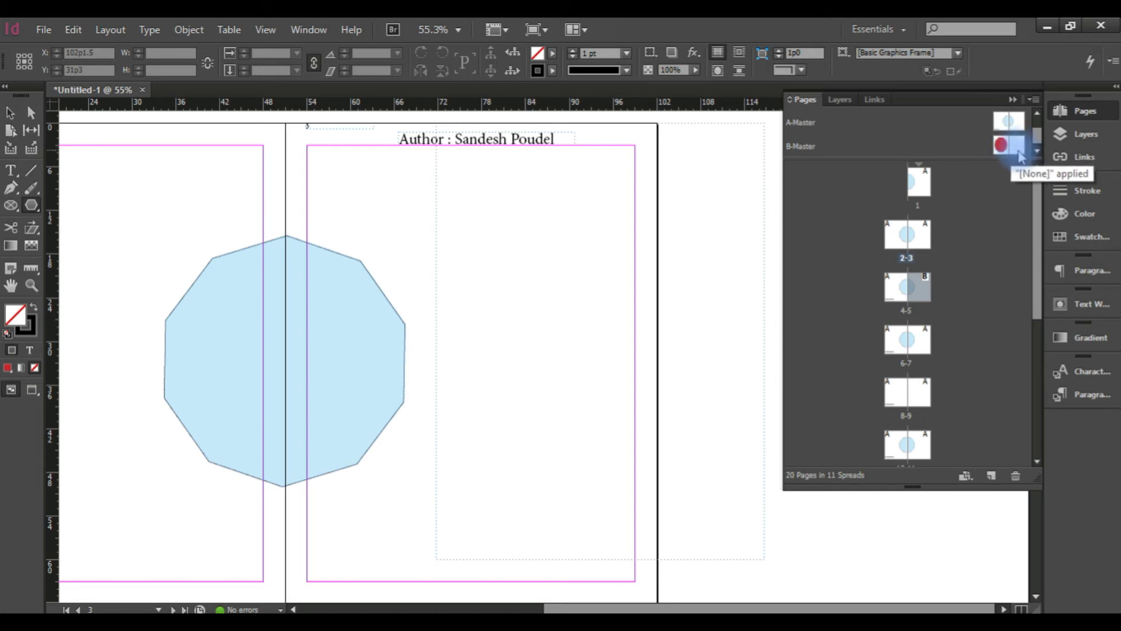
drag(1019, 155, 928, 295)
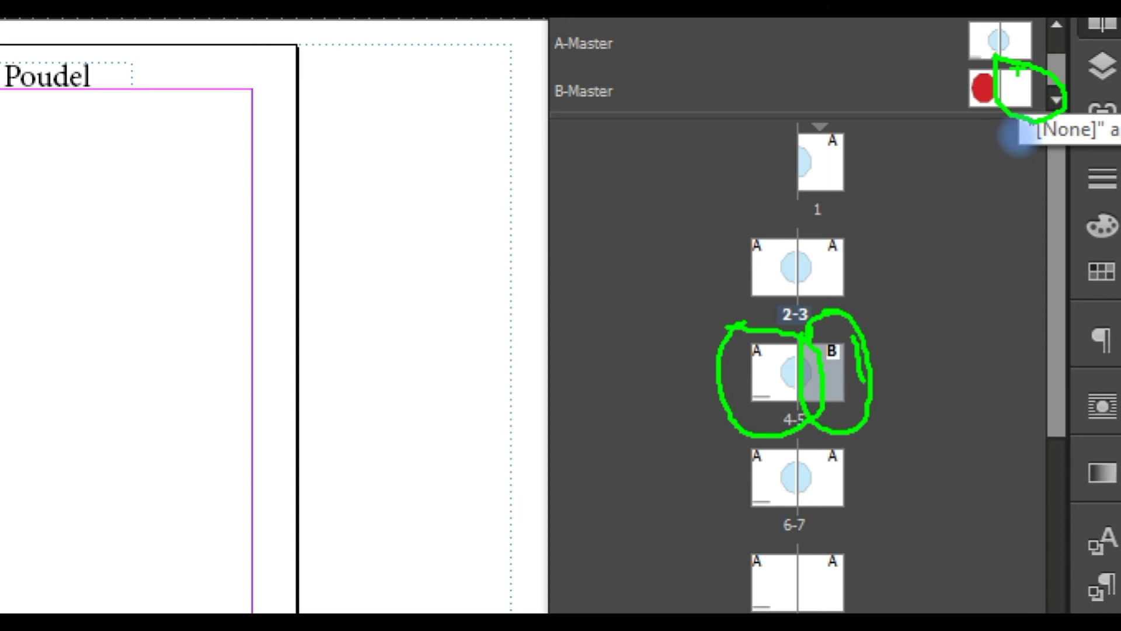
drag(1033, 78, 1011, 111)
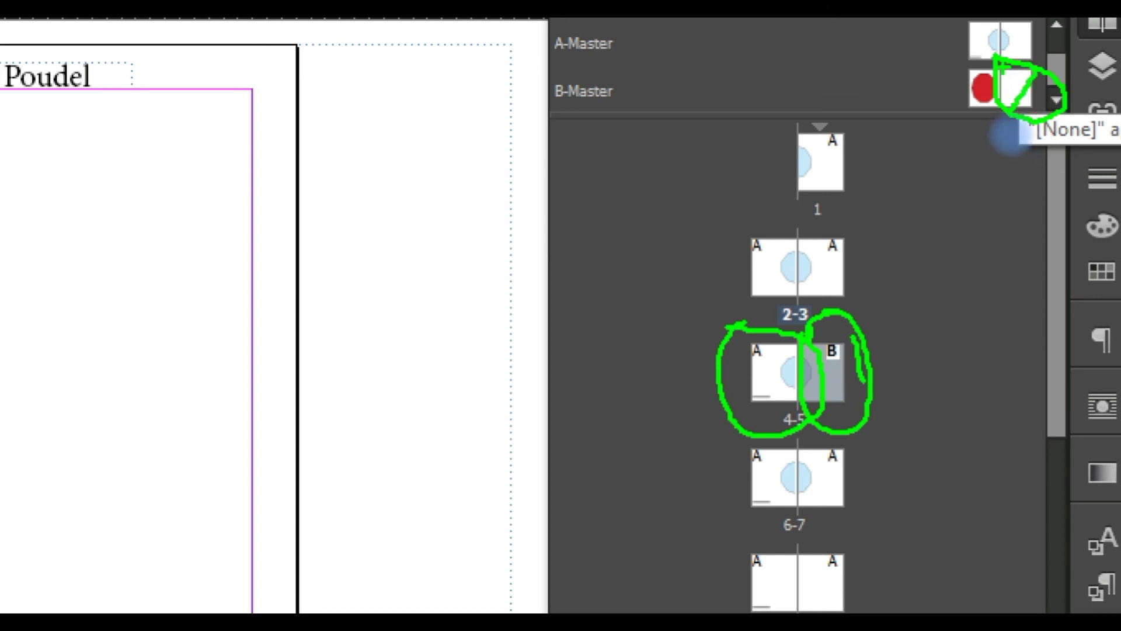
drag(1003, 66, 1045, 114)
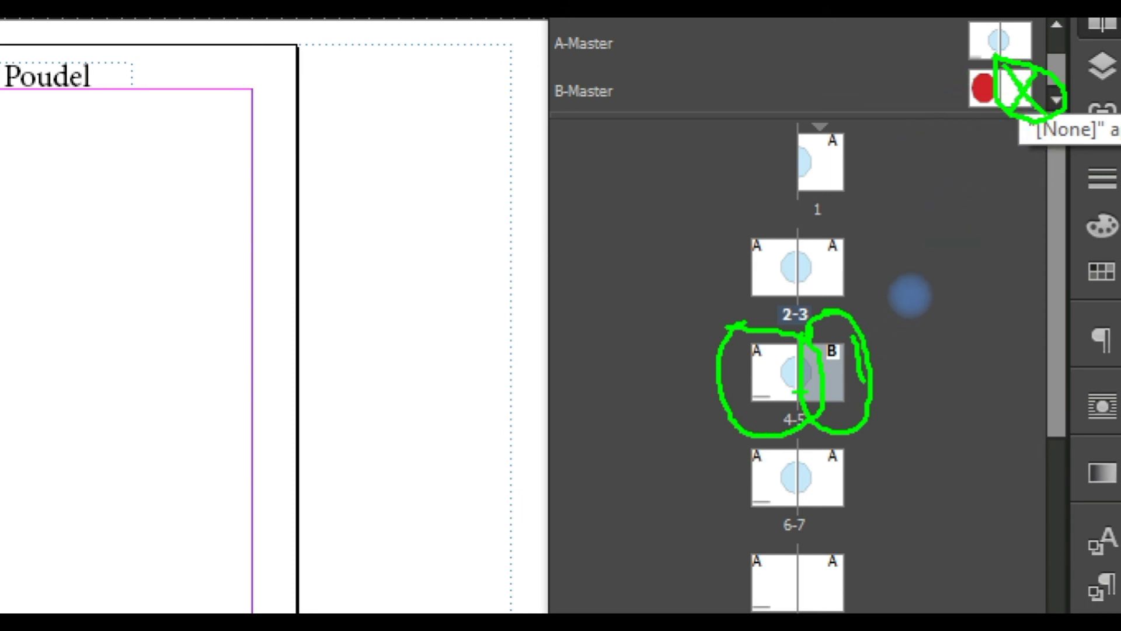
key(Escape)
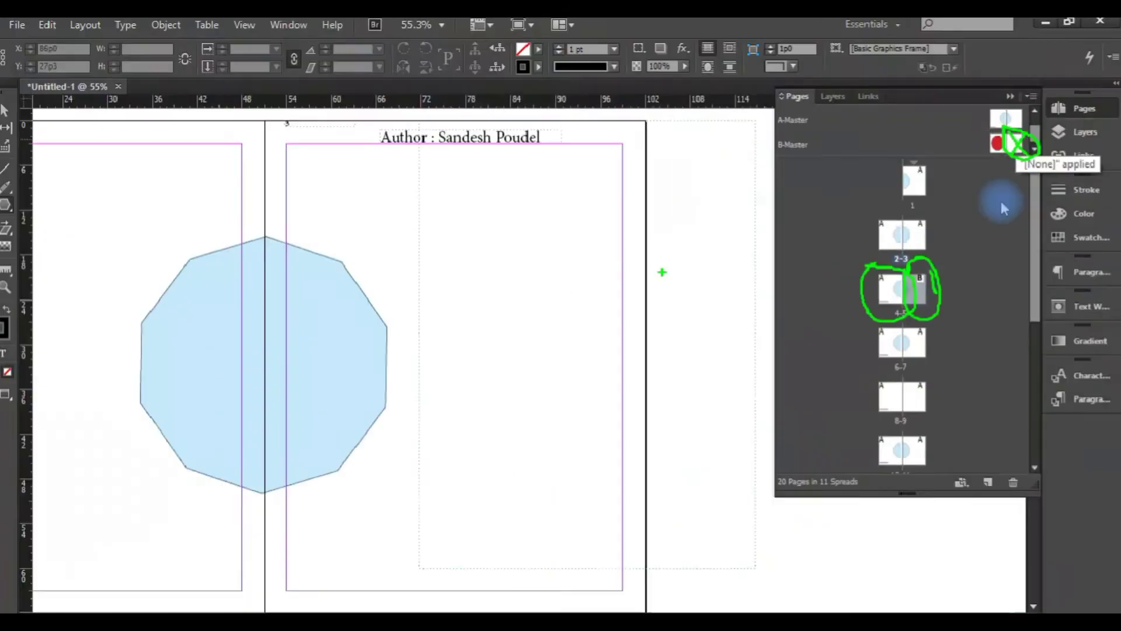
scroll(748, 280, up, 3)
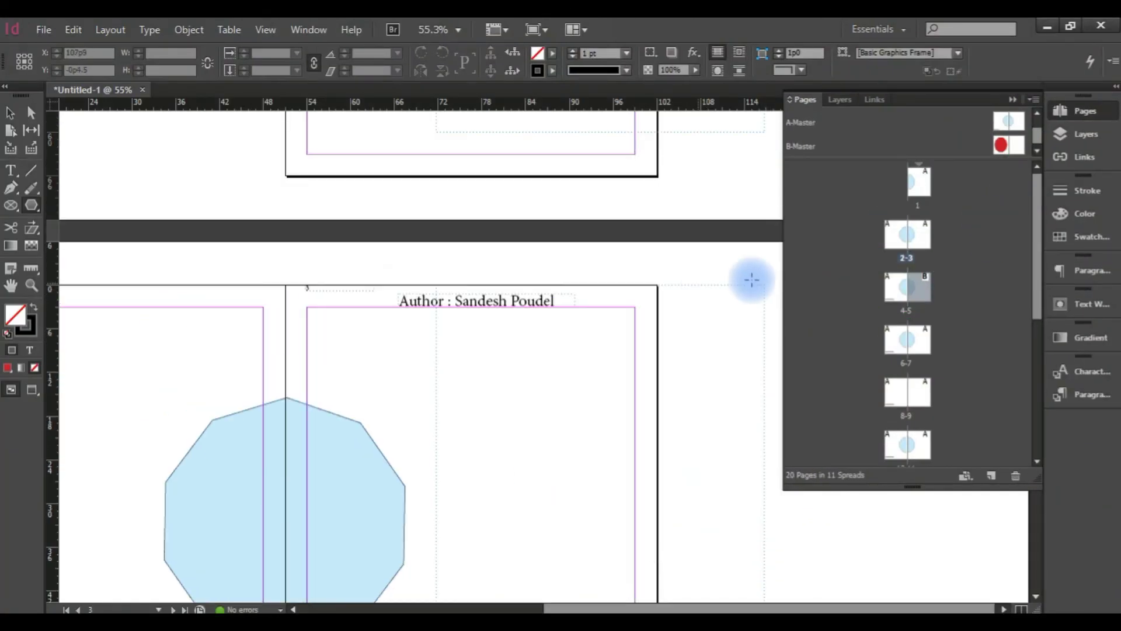
right_click(1009, 143)
click(970, 157)
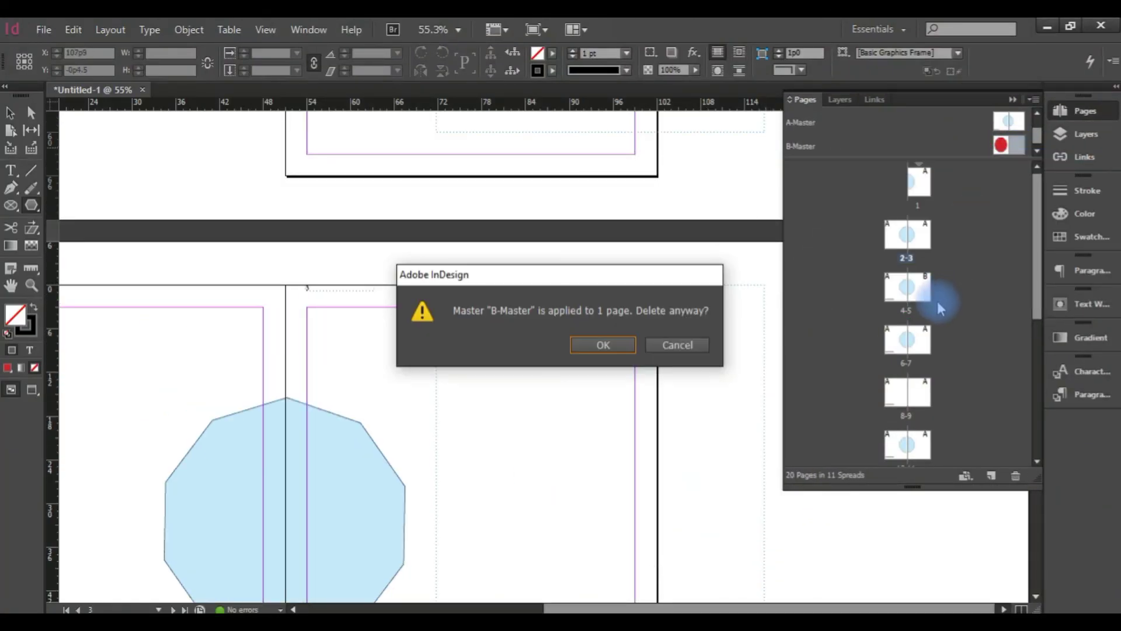
click(655, 342)
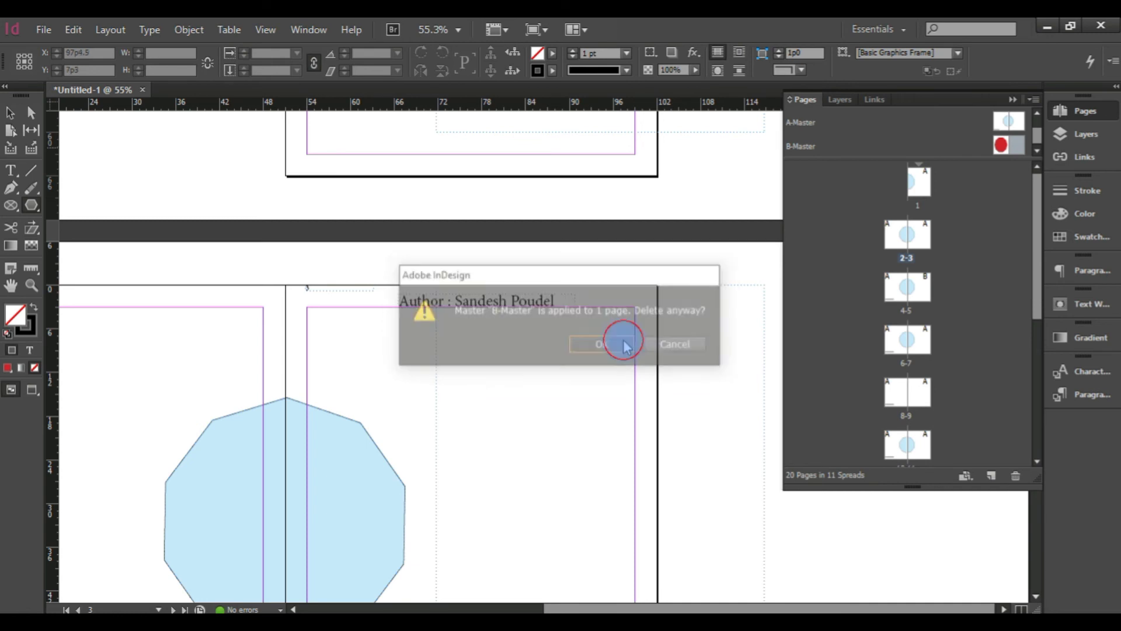
Reapply B-Master to page 5 and view spread 4-5 with its red polygon beside page 4's cyan one.
drag(923, 298, 921, 295)
double_click(914, 293)
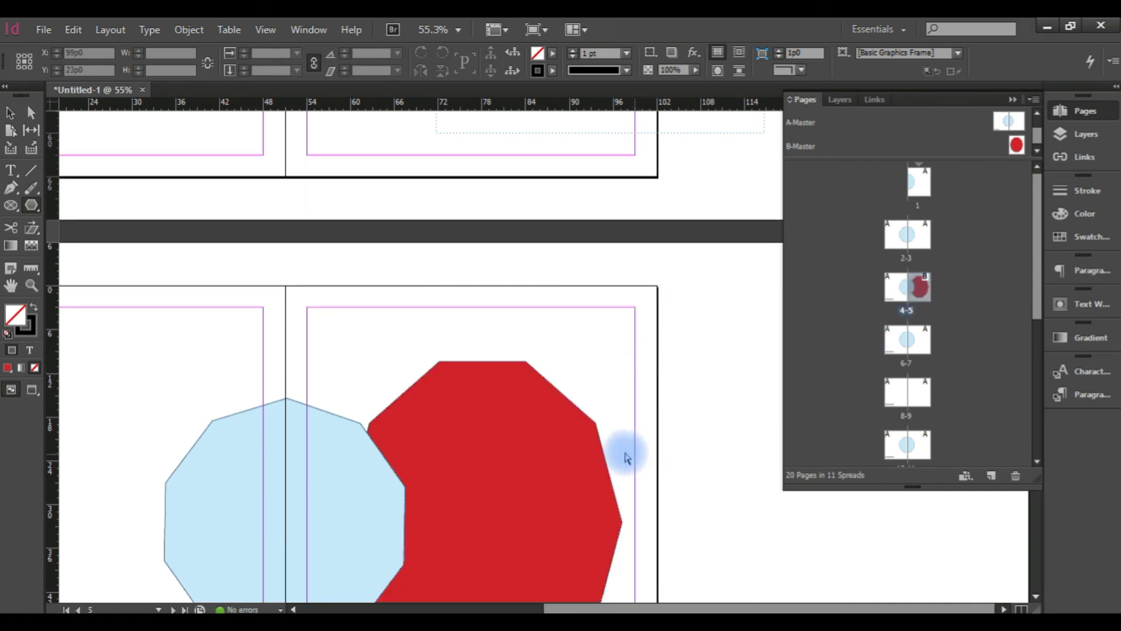
scroll(609, 448, up, 4)
scroll(522, 448, down, 3)
drag(478, 499, 485, 490)
scroll(573, 321, down, 6)
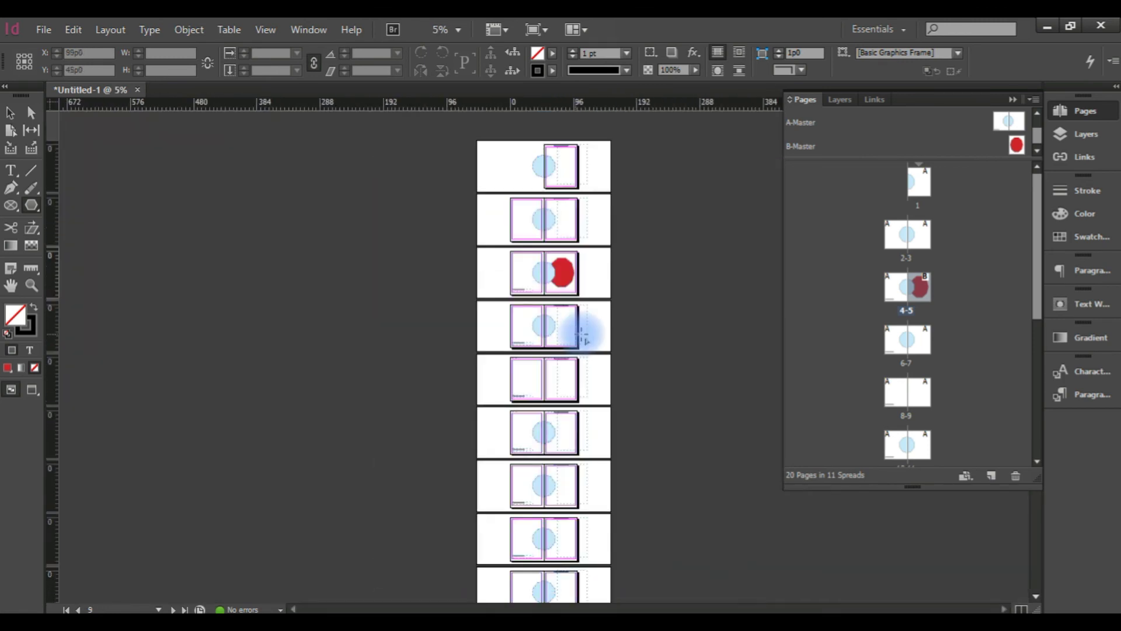